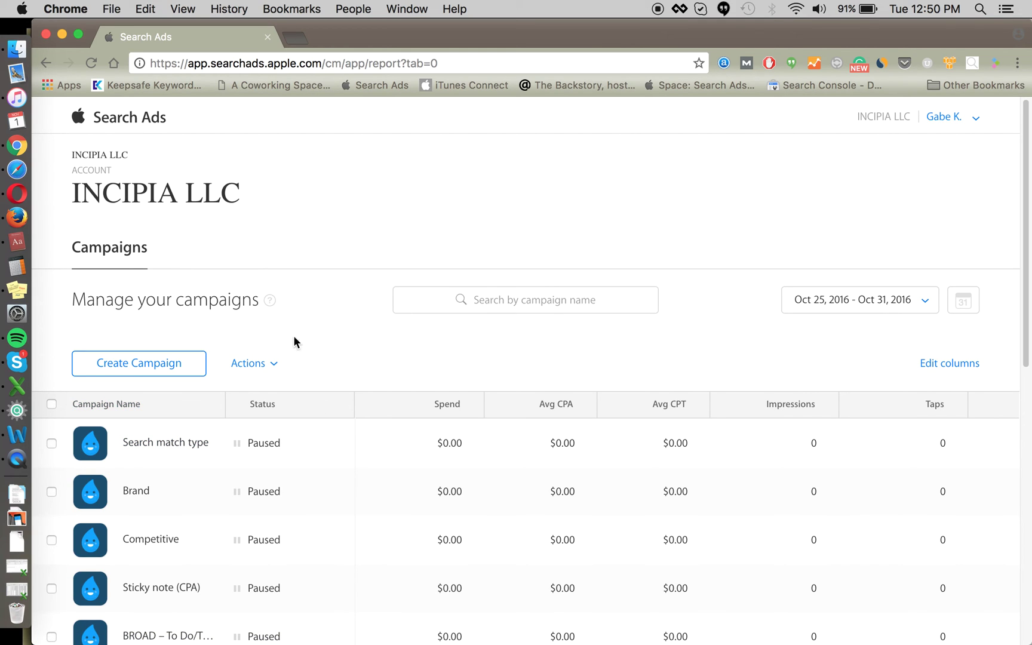
- Switch to Excel and look over the keyword match and negative match tables in match types.xlsx
click(34, 395)
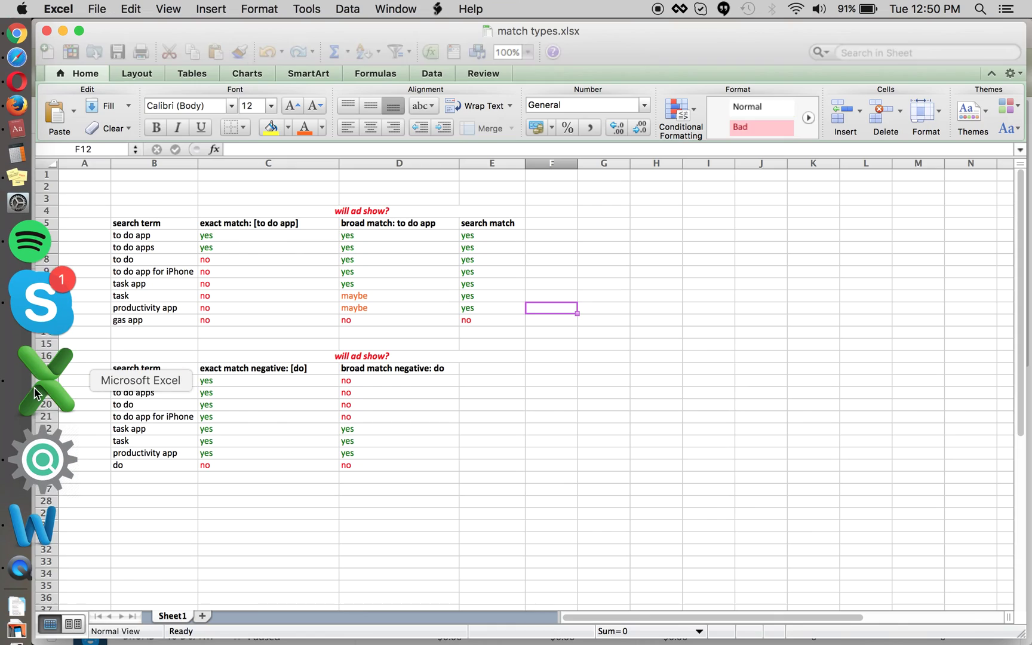
click(273, 343)
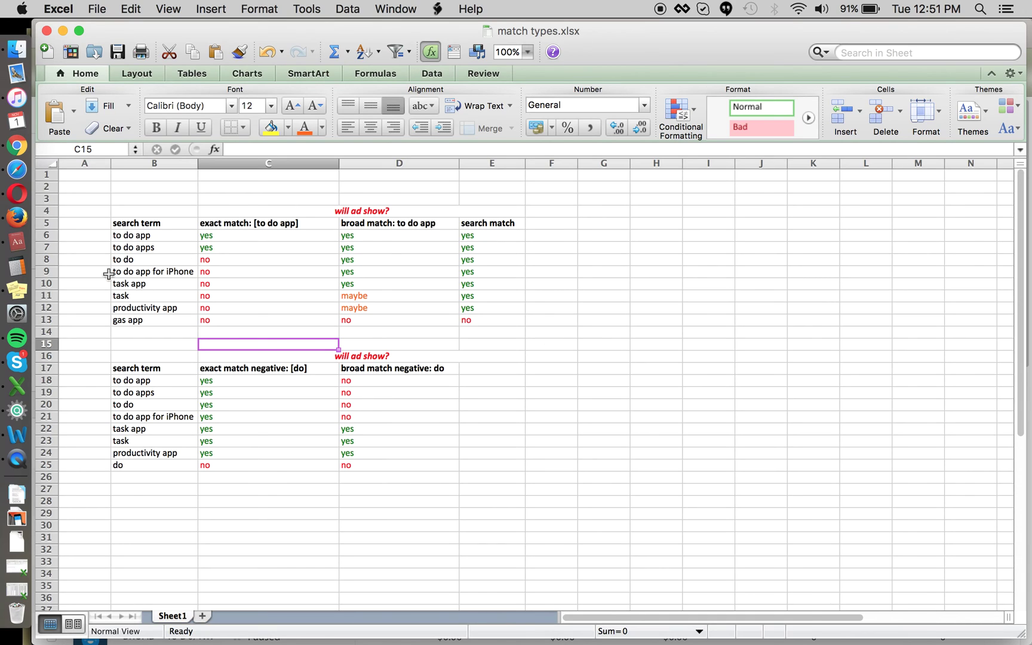
click(83, 273)
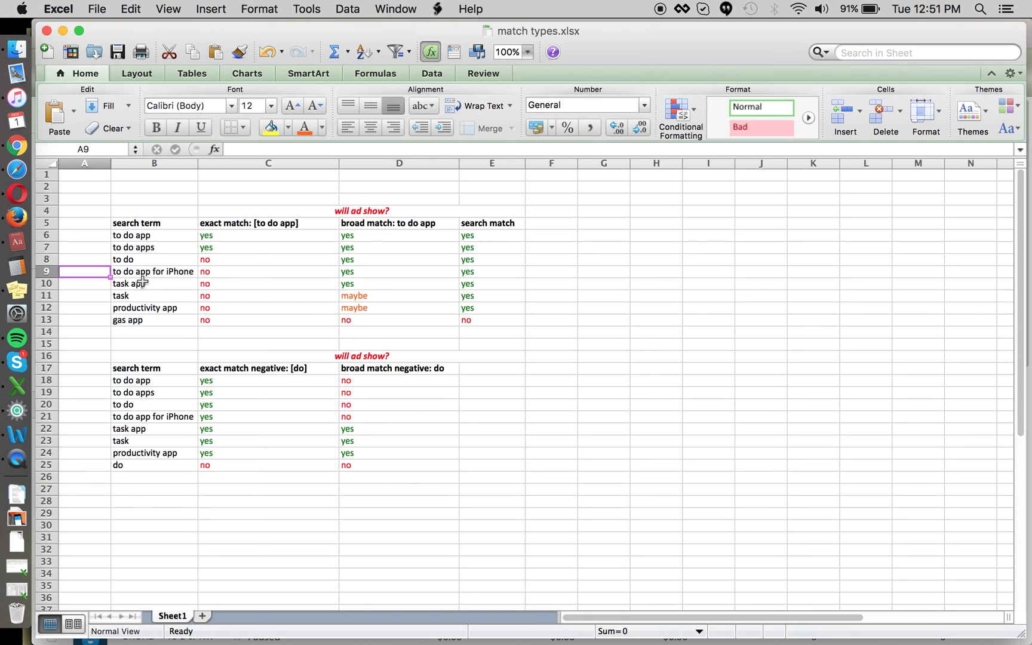
click(80, 406)
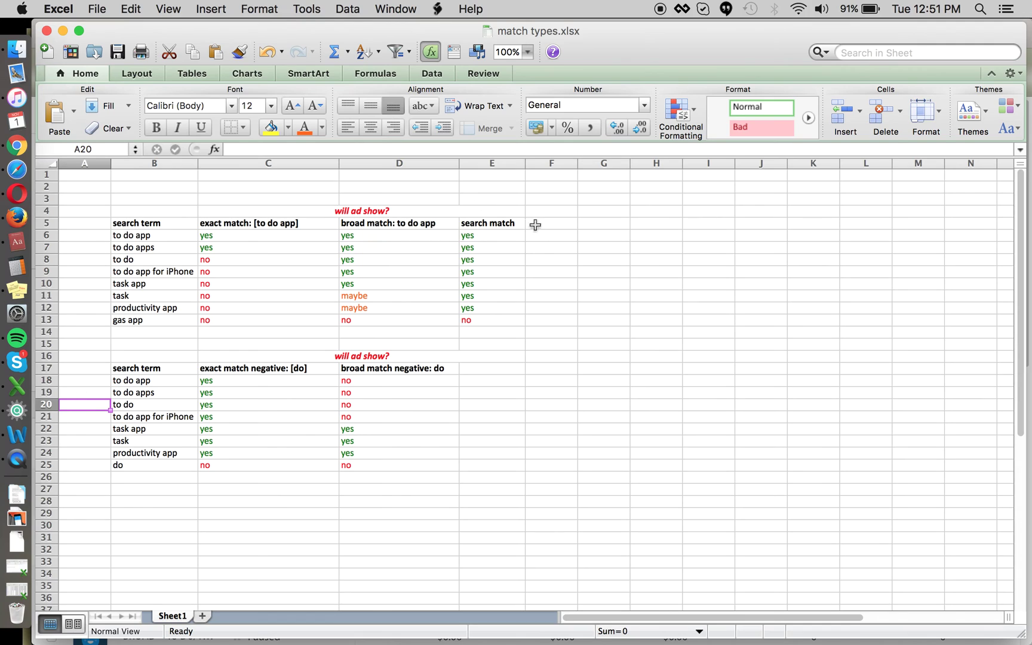
click(604, 235)
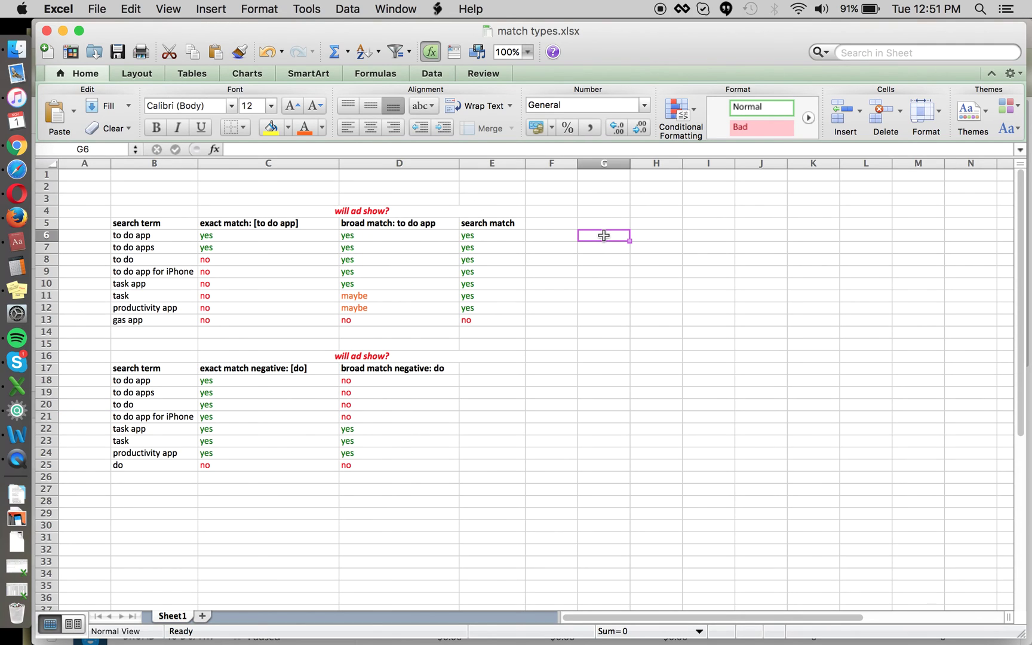
- Examine the search terms in the upper table against the exact match keyword [to do app]
click(136, 211)
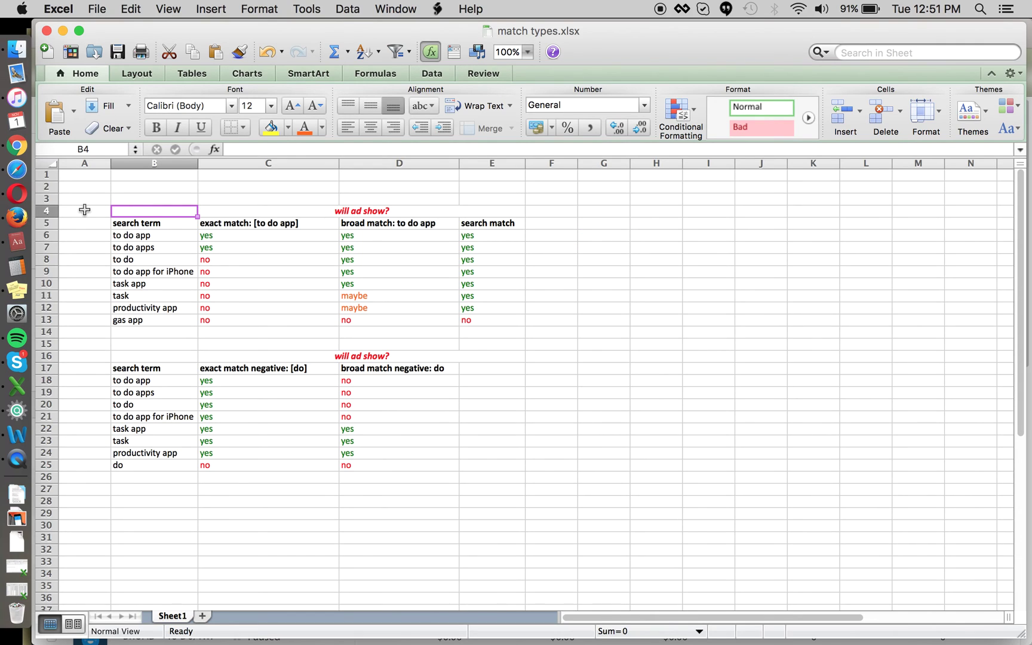
key(Down)
key(Down)
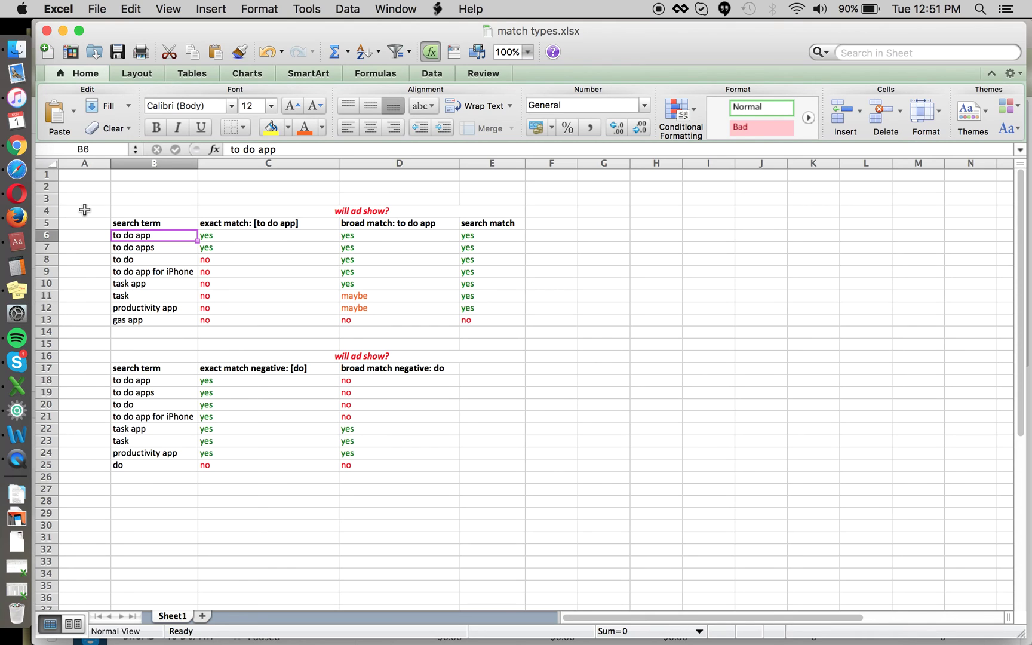
key(Up)
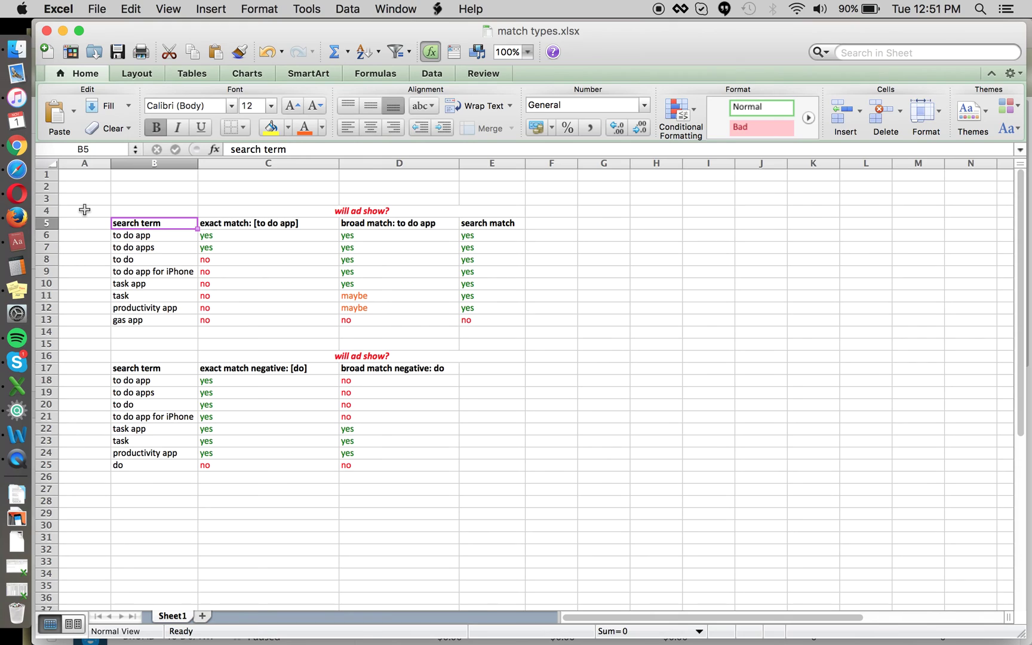
key(Right)
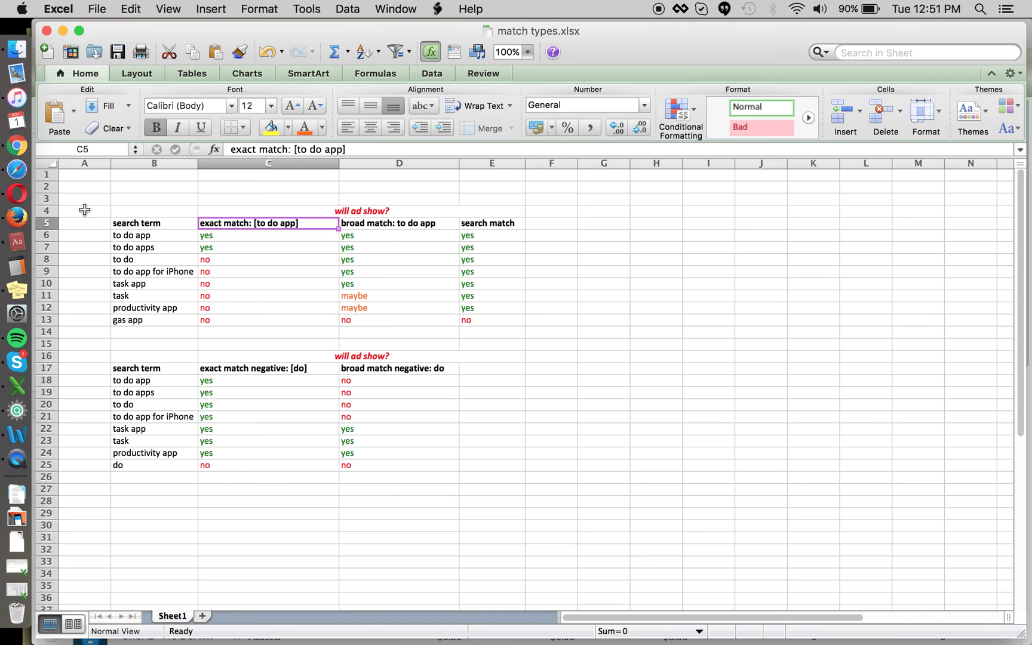
key(Left)
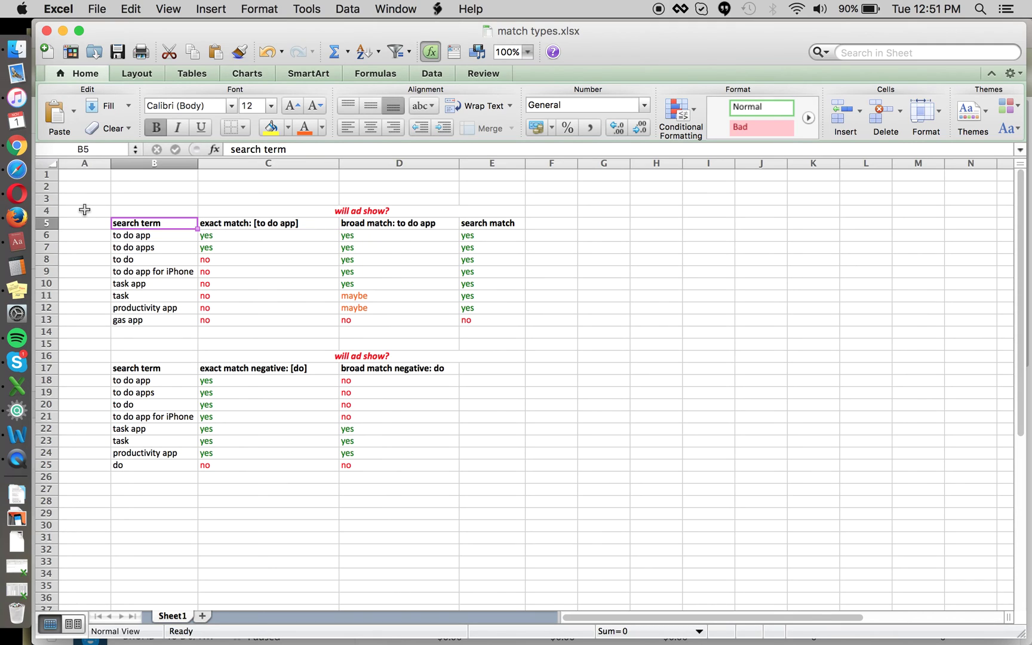
key(Down)
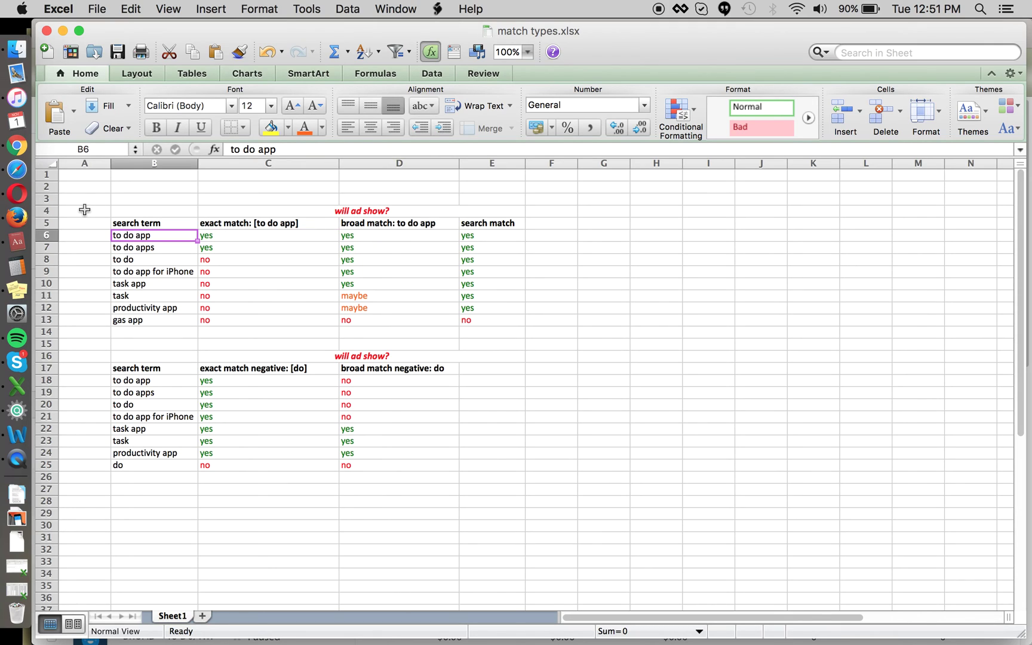
key(Down)
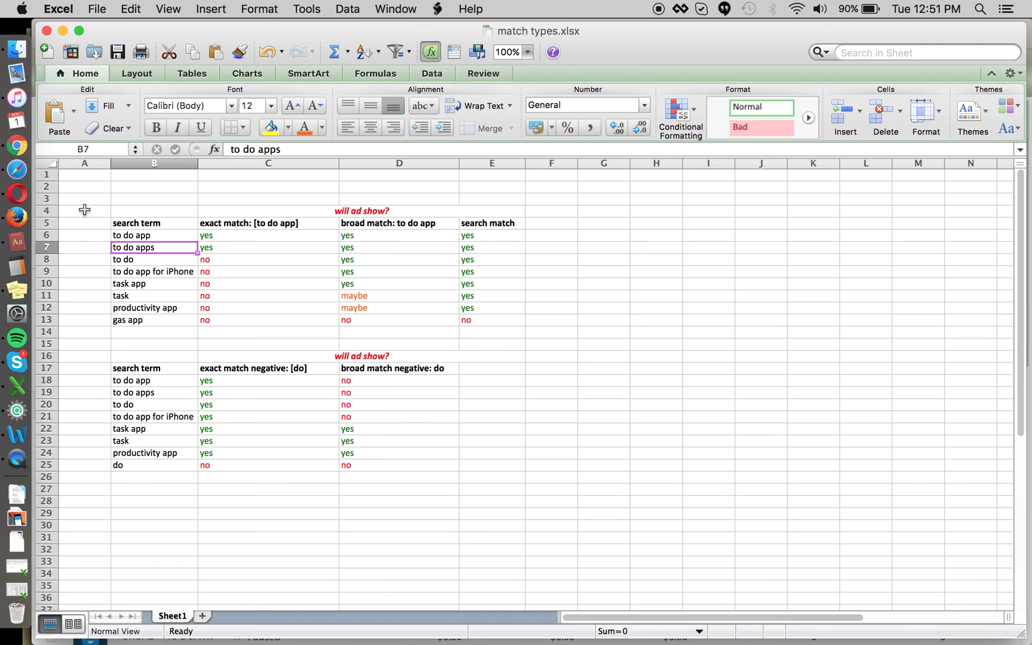
key(Down)
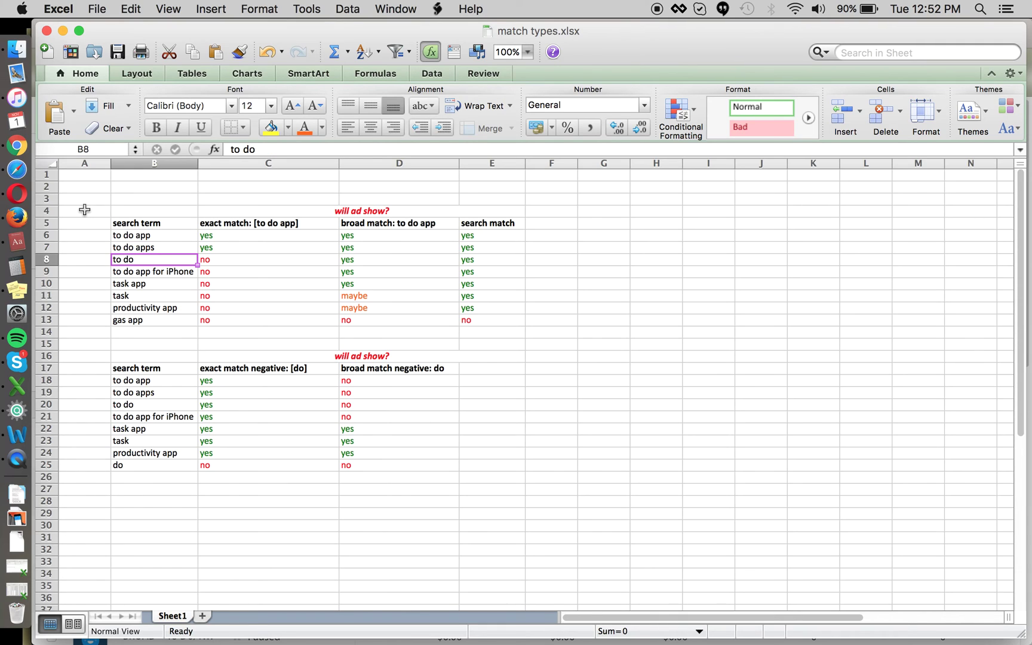
key(Down)
key(Down)
key(Up)
key(Up)
click(262, 224)
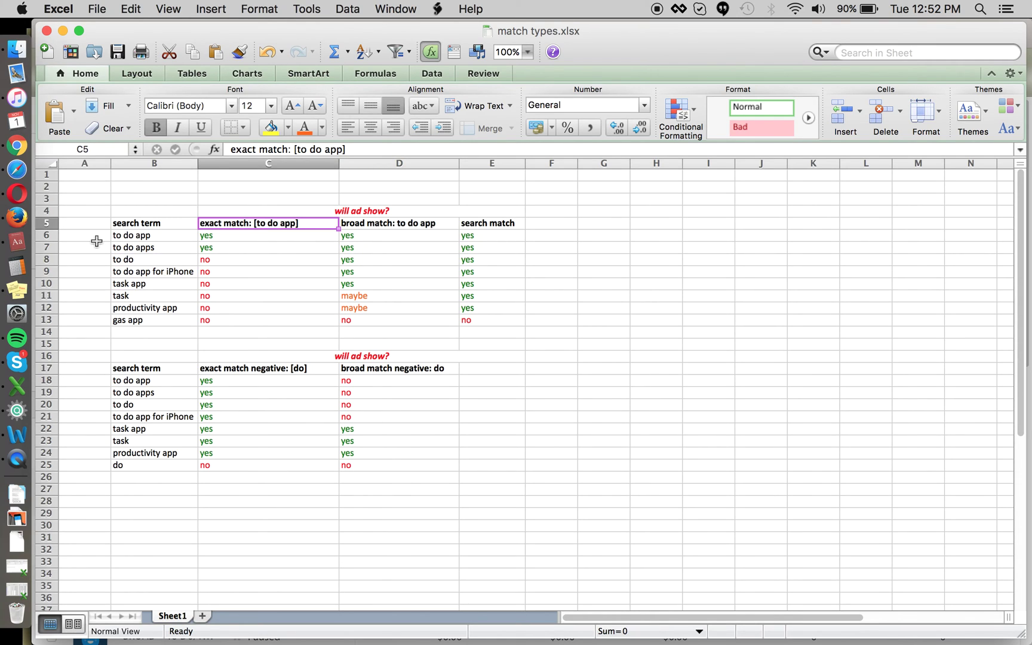
- Review how the search terms from "to do app" to "gas app" fare under the broad match keyword
key(Right)
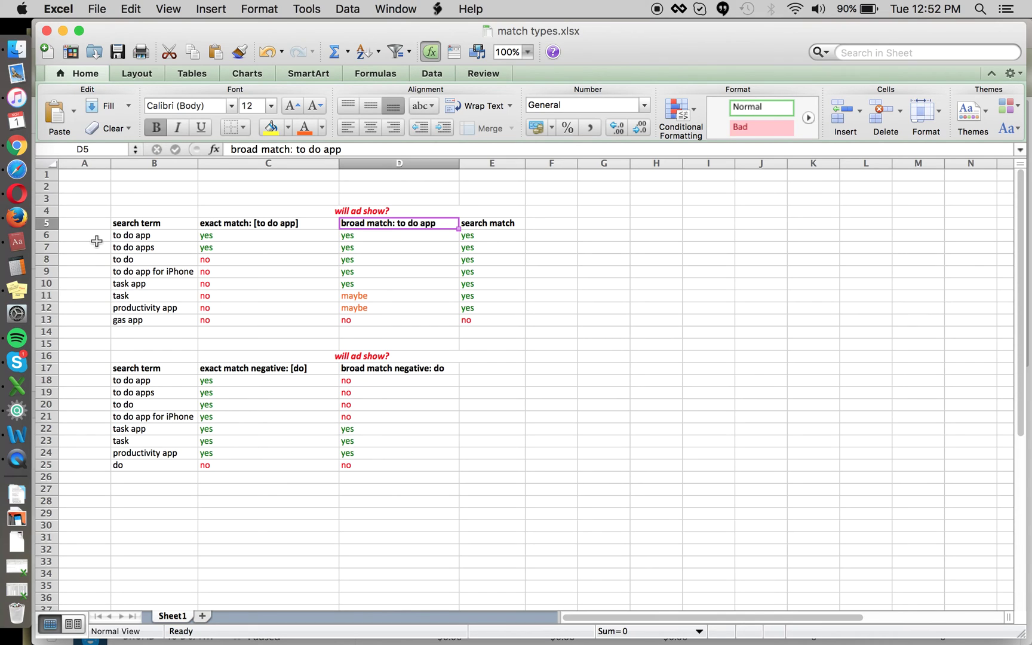
click(247, 237)
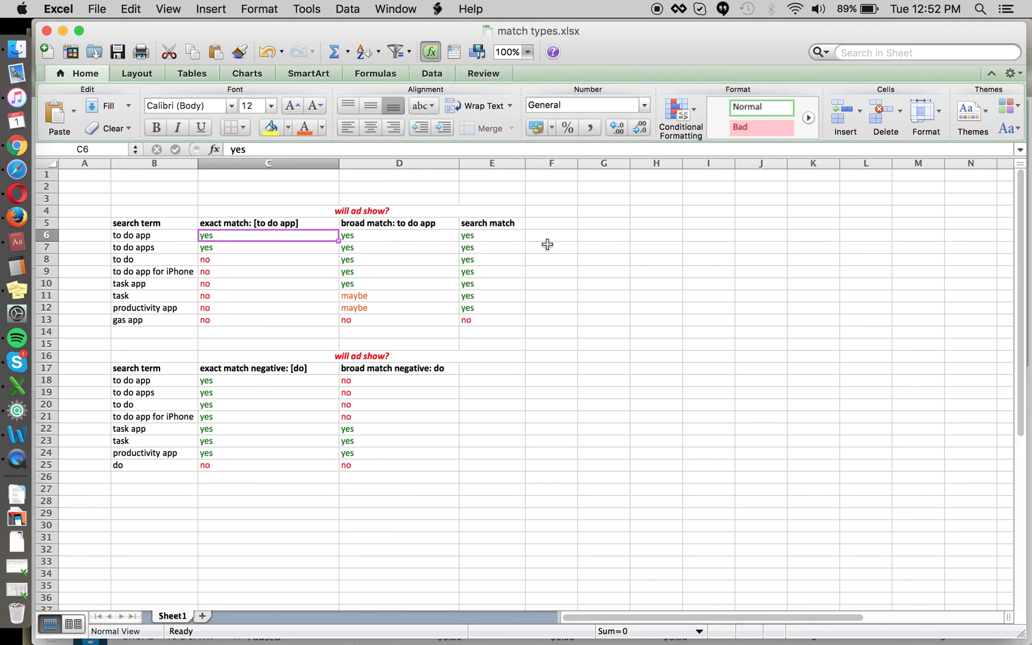
key(Left)
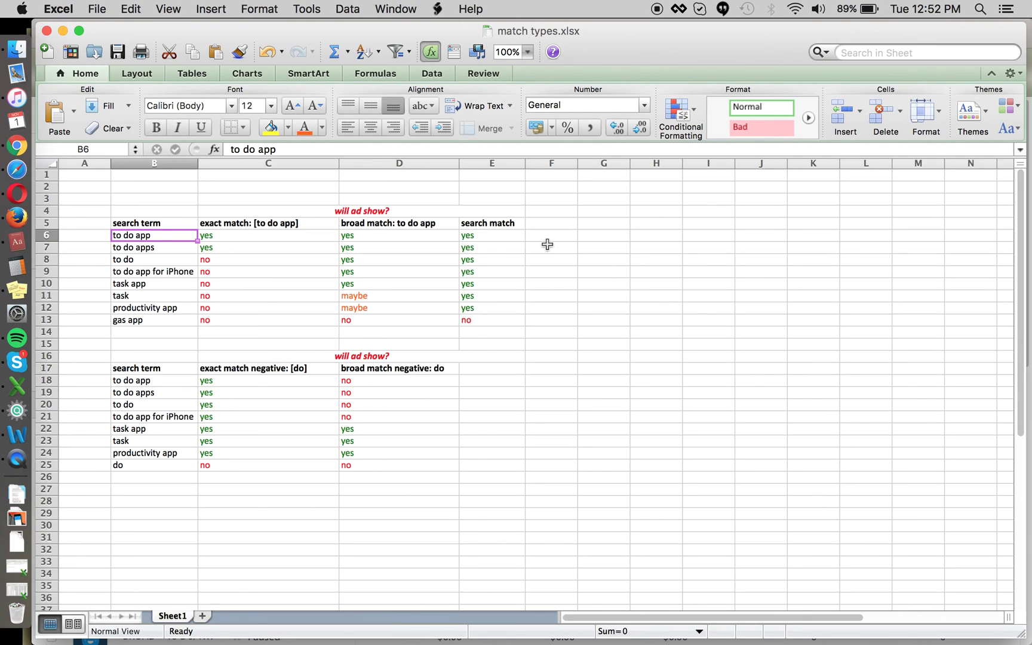
key(Down)
key(Down)
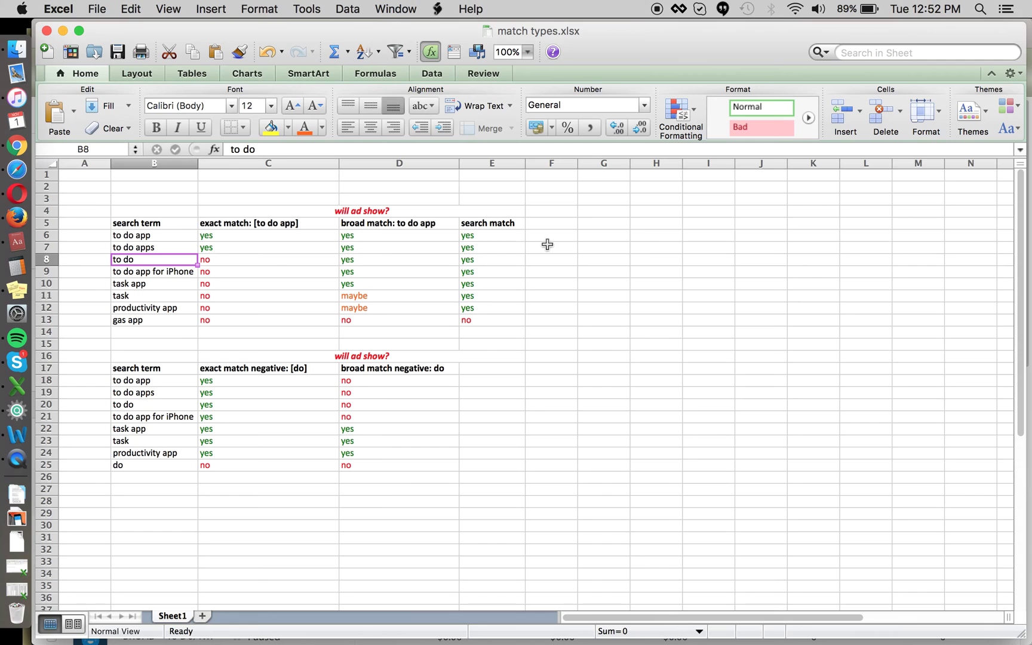
key(Down)
key(Down)
key(Down)
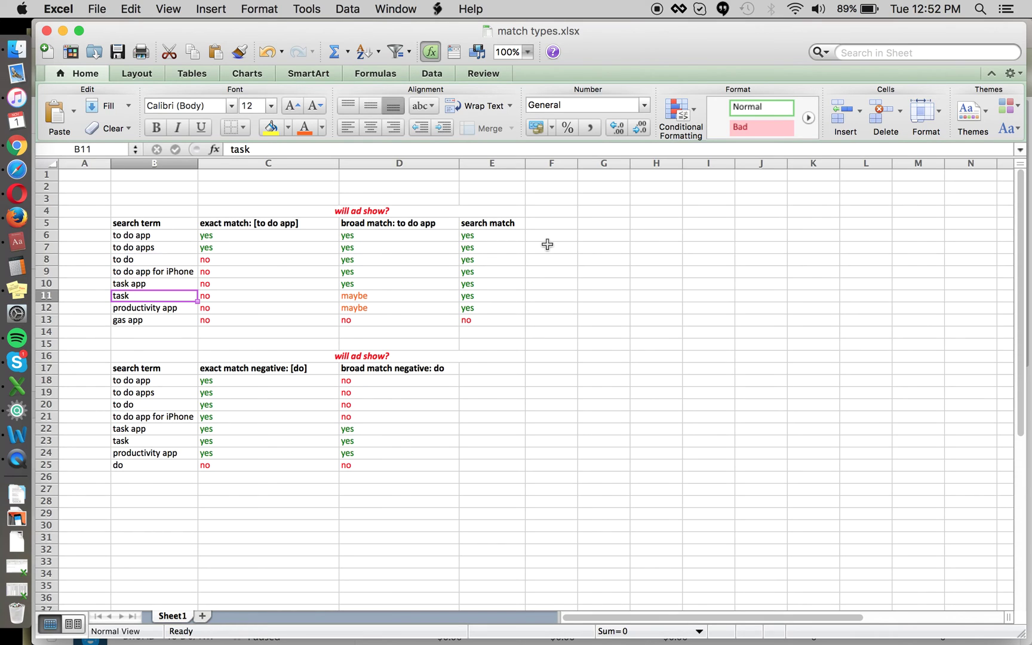
key(Up)
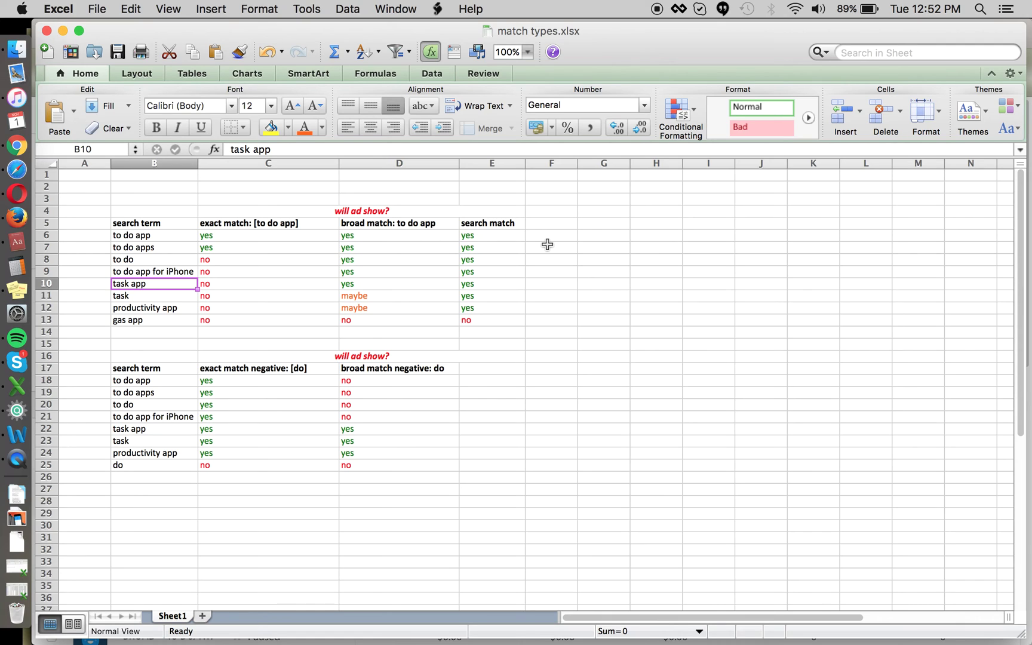
key(Down)
key(Down)
key(Down)
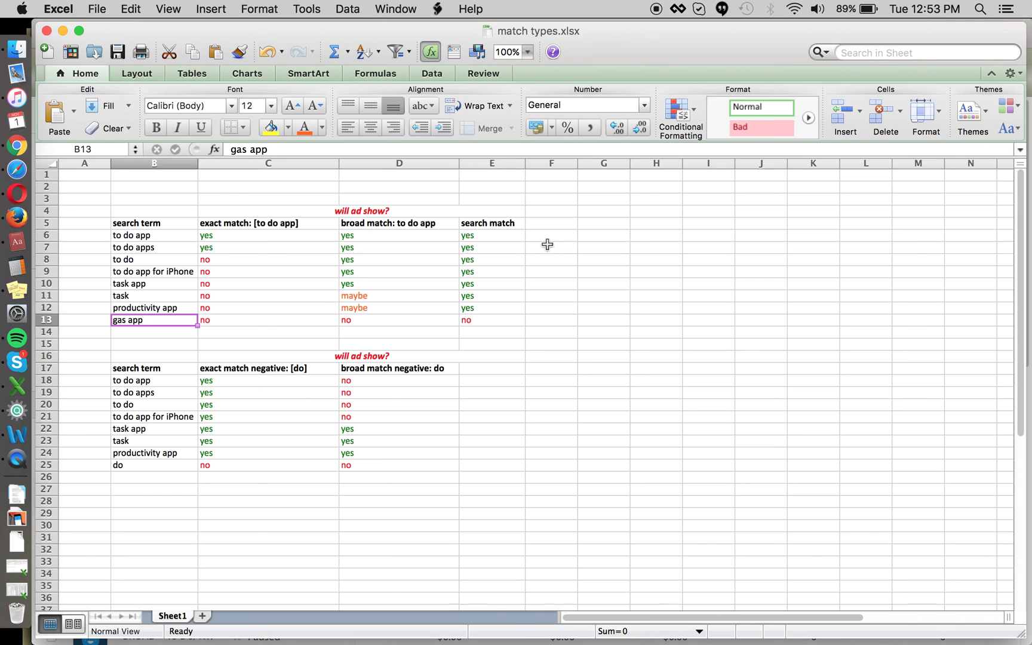
key(Up)
key(Up)
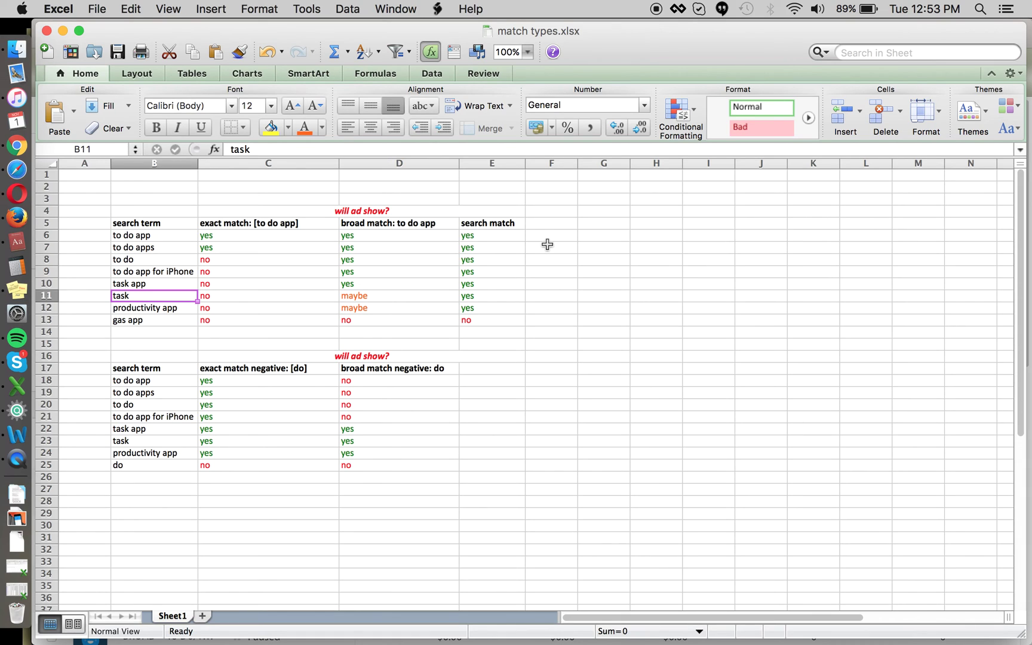
key(Down)
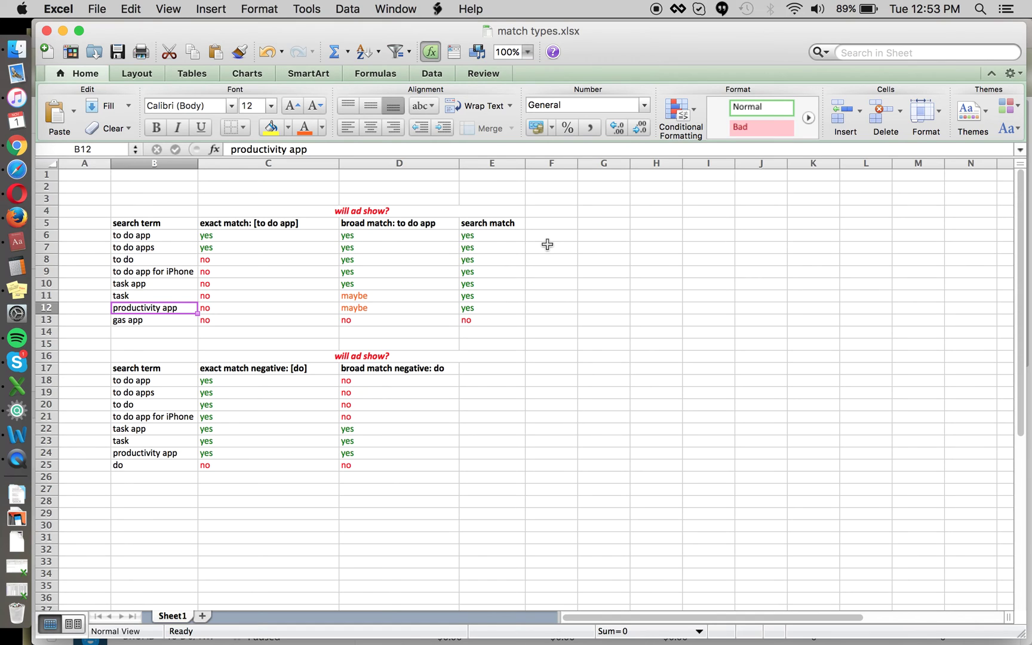
- Examine the search match column's results for each search term in the upper table
key(Right)
key(Right)
key(Right)
key(Right)
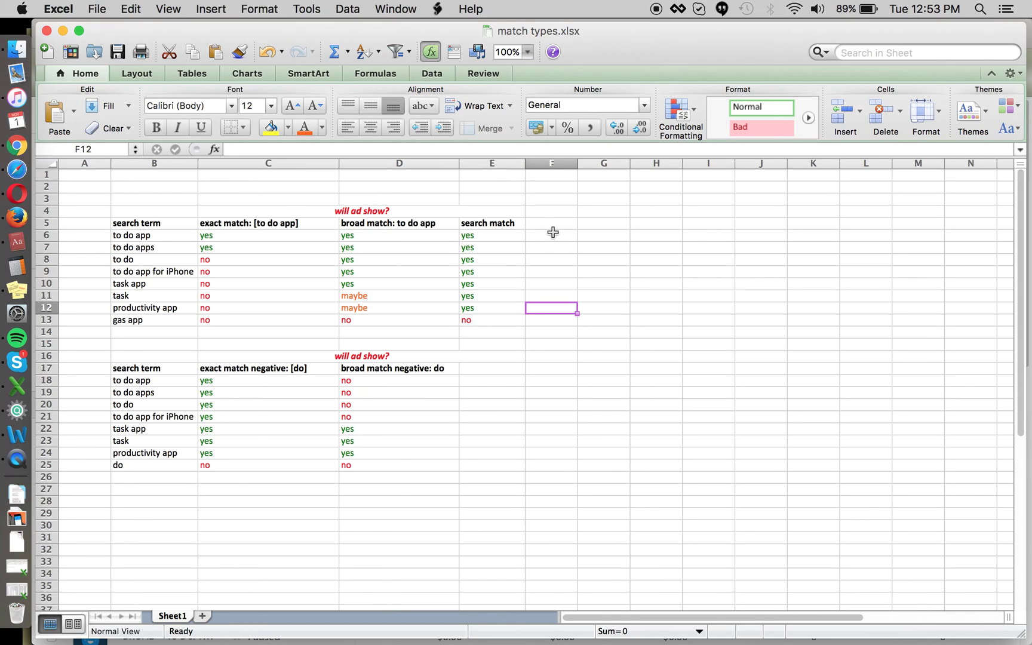
click(554, 233)
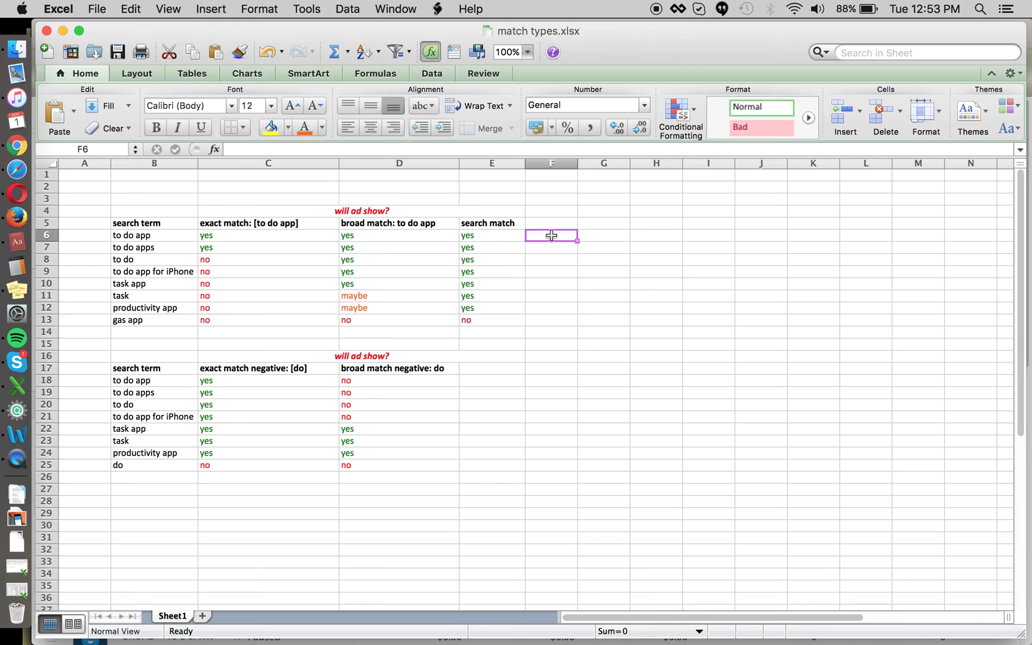
key(Left)
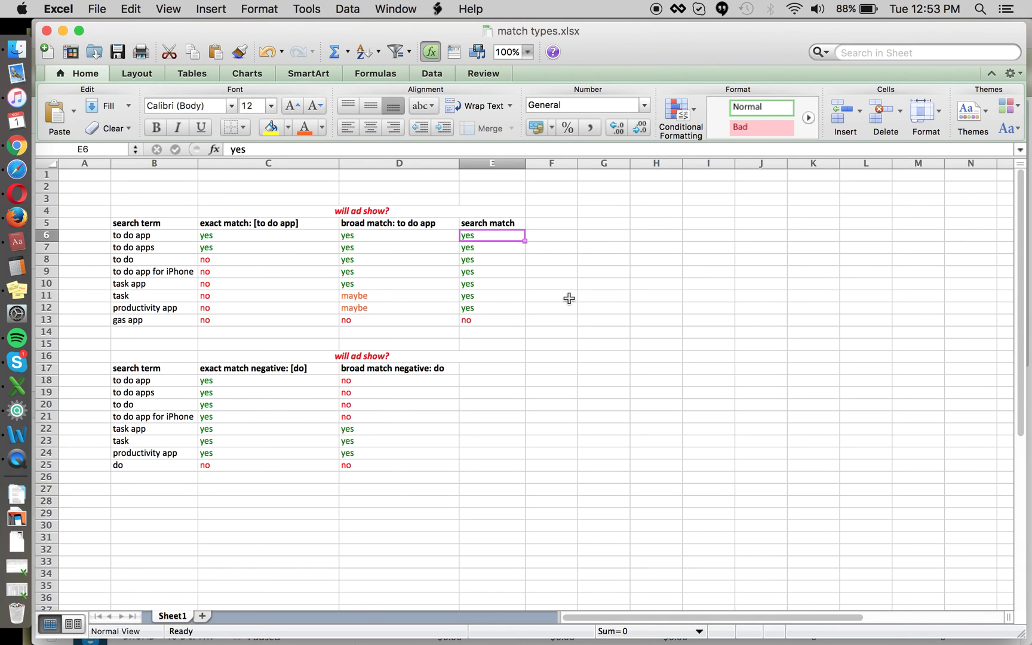
key(Down)
key(Down)
key(Down)
key(Down)
key(Down)
key(Down)
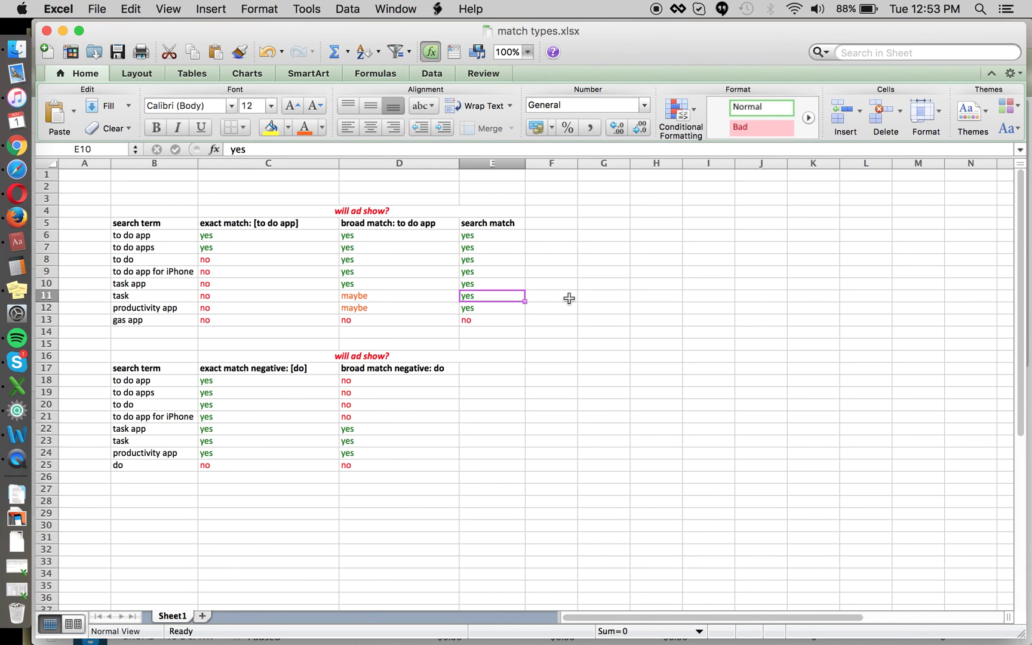
click(549, 307)
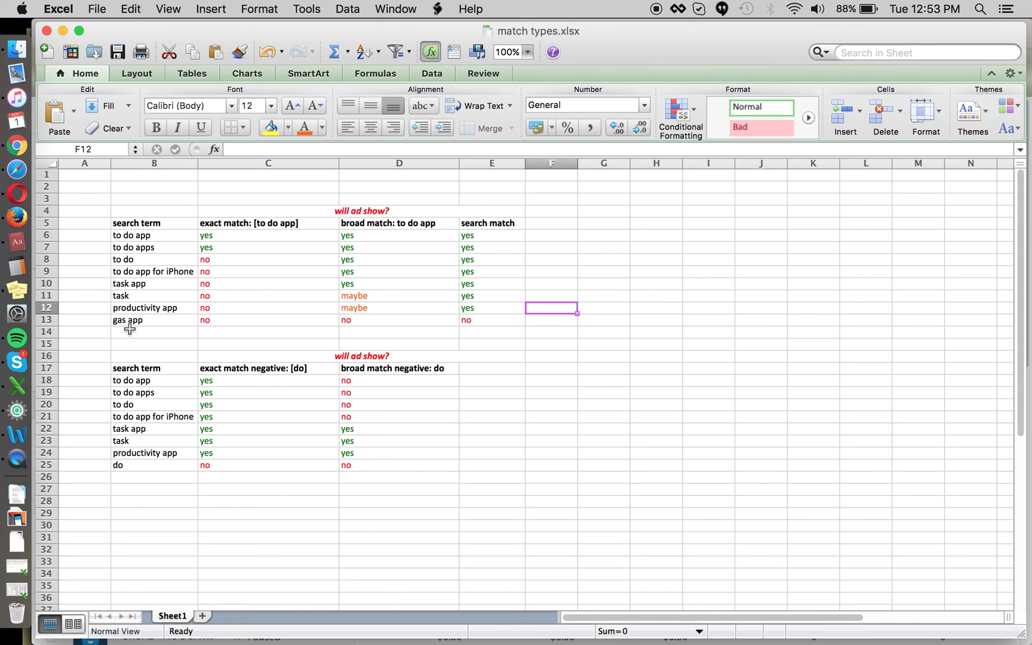
key(Left)
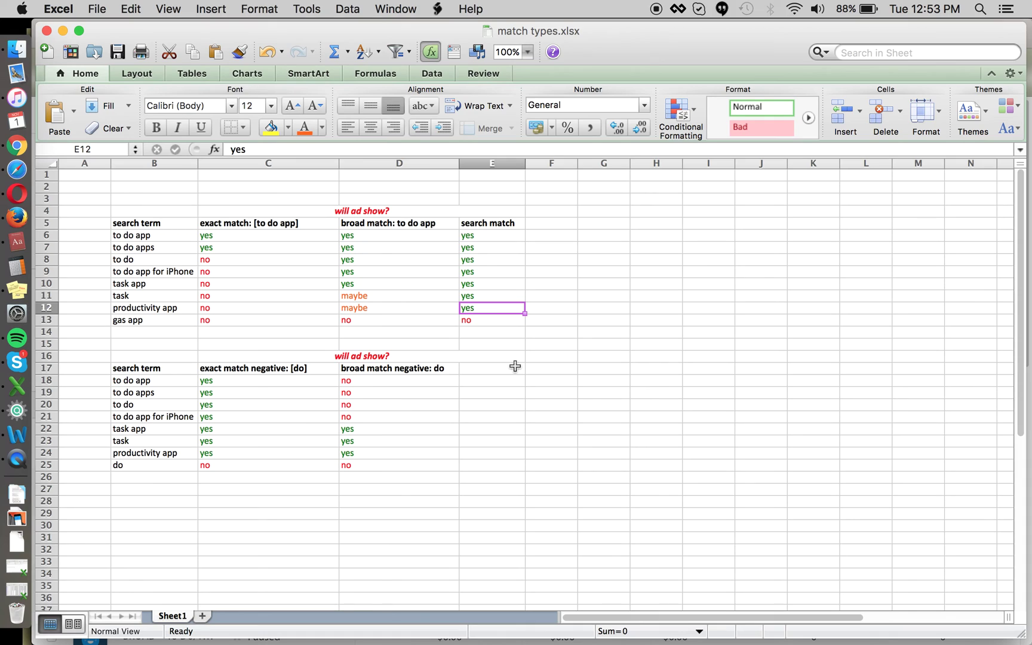
click(495, 164)
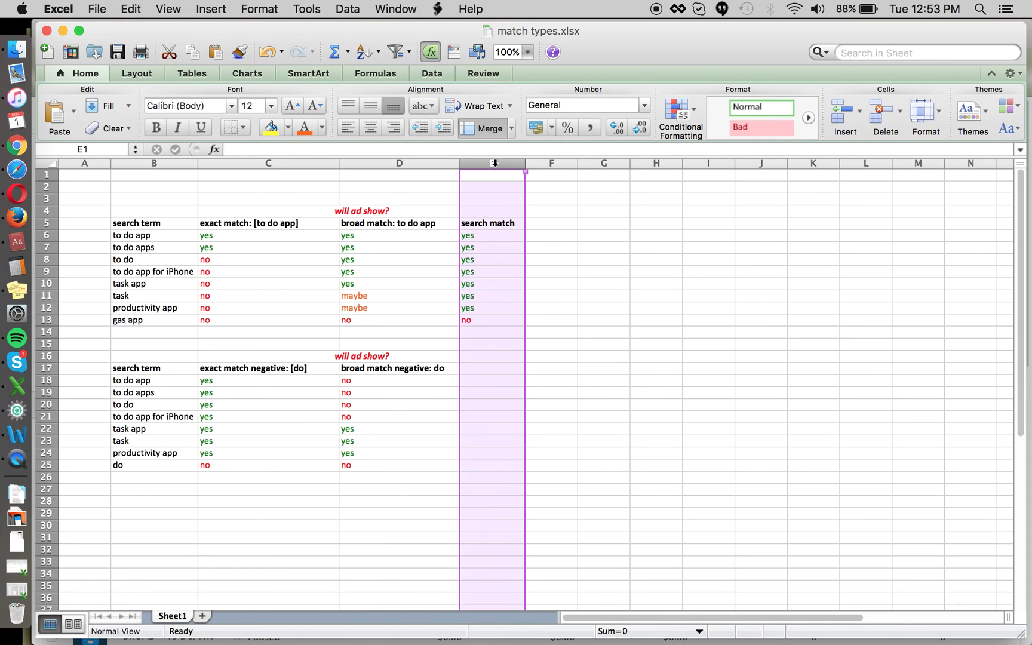
click(546, 283)
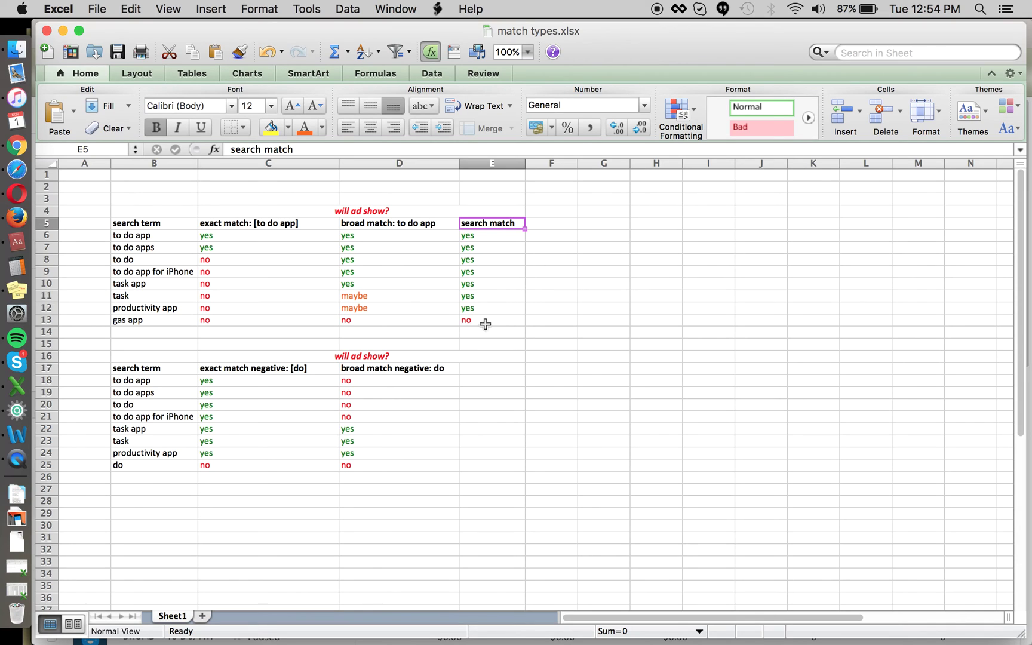
- Examine the lower table's exact and broad match negative results, including the search term "do"
click(470, 389)
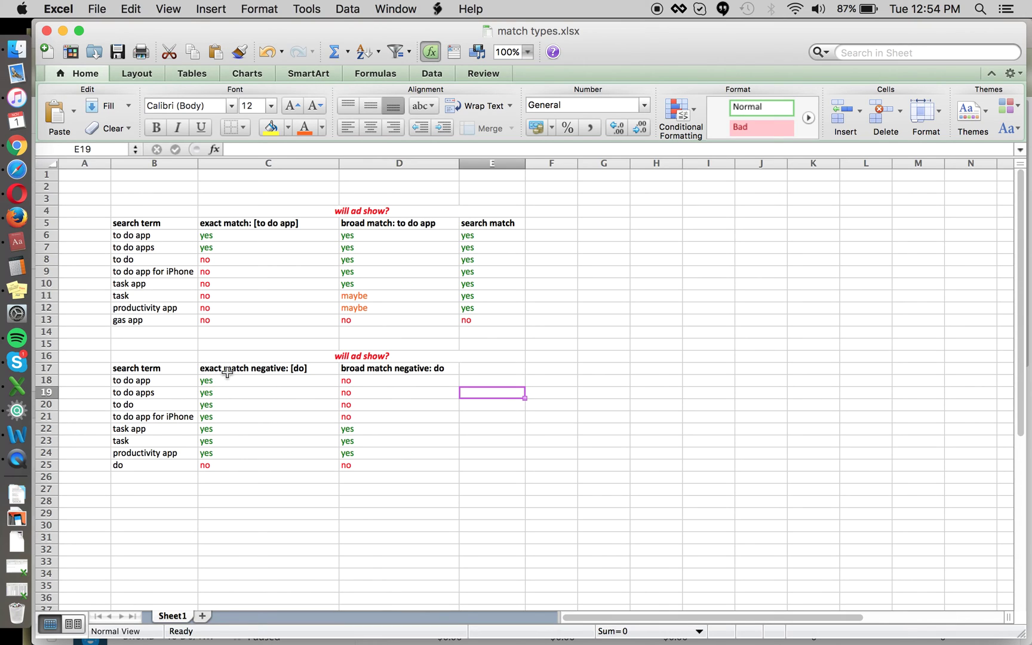
click(156, 465)
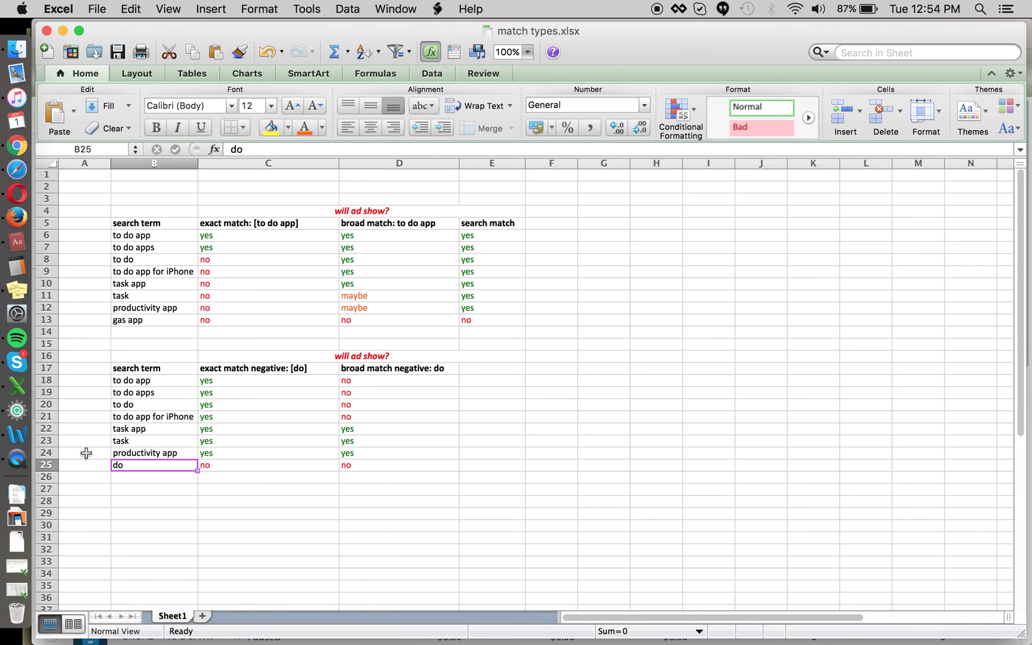
click(464, 371)
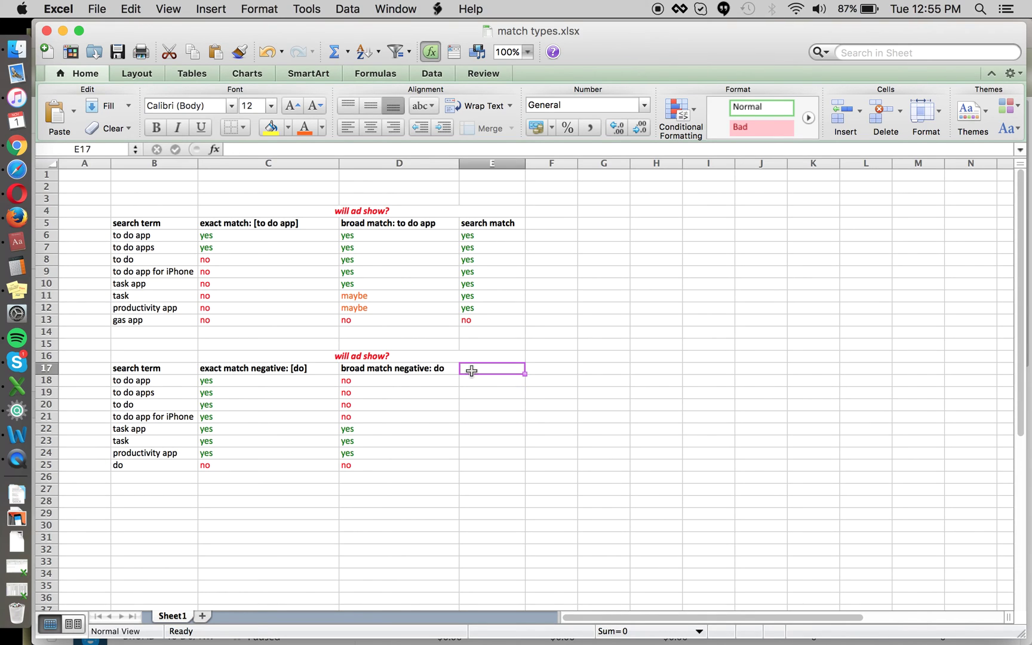
click(480, 382)
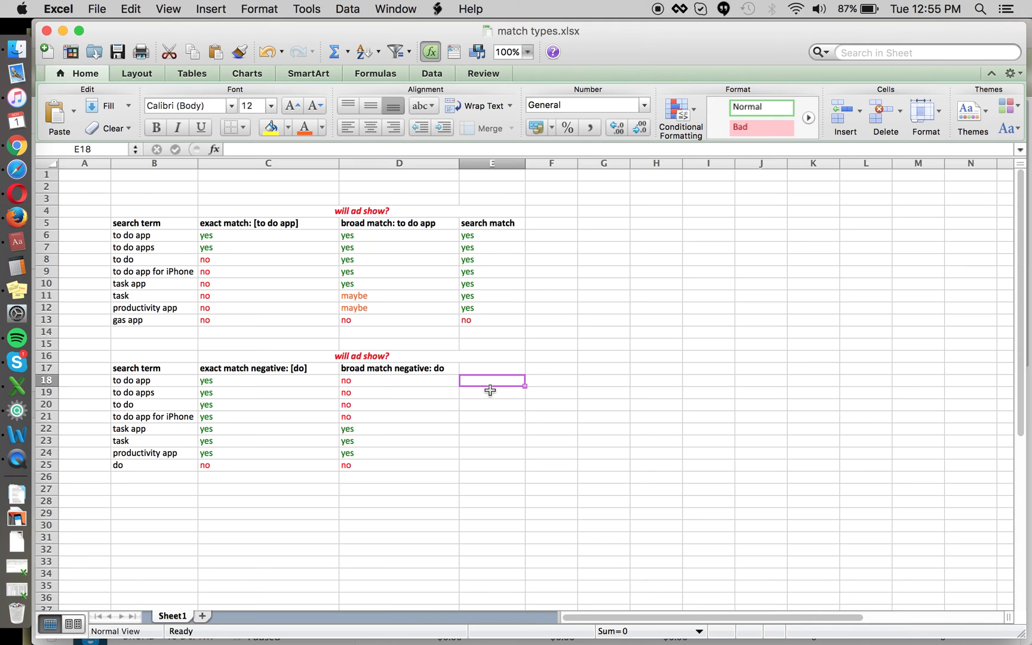
- Examine the broad match negative results for the search terms from "to do app" to "to do app for iPhone"
key(Up)
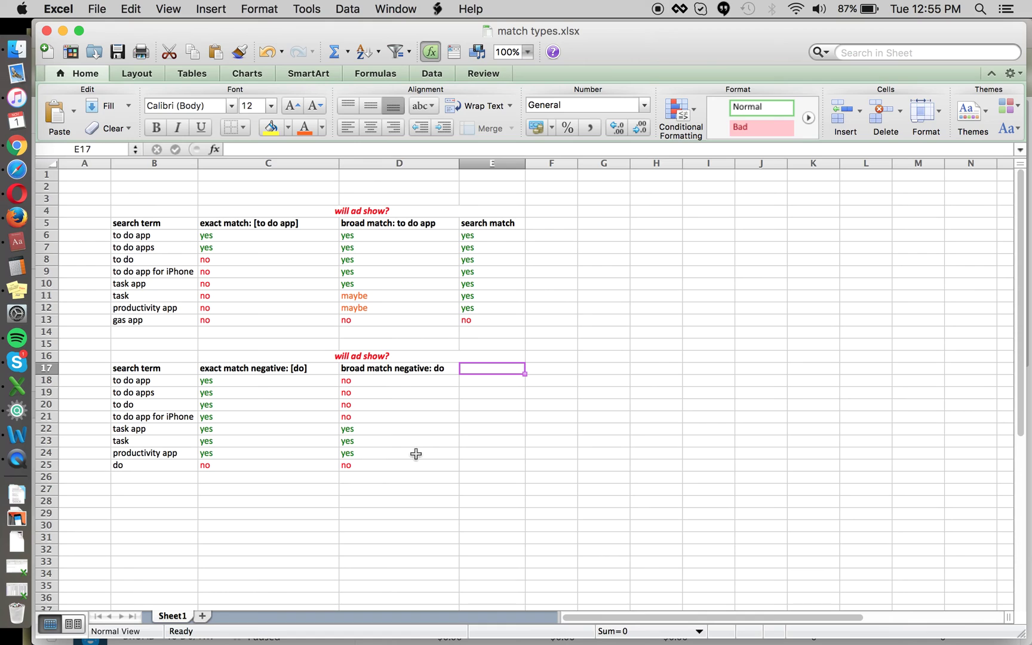
key(Left)
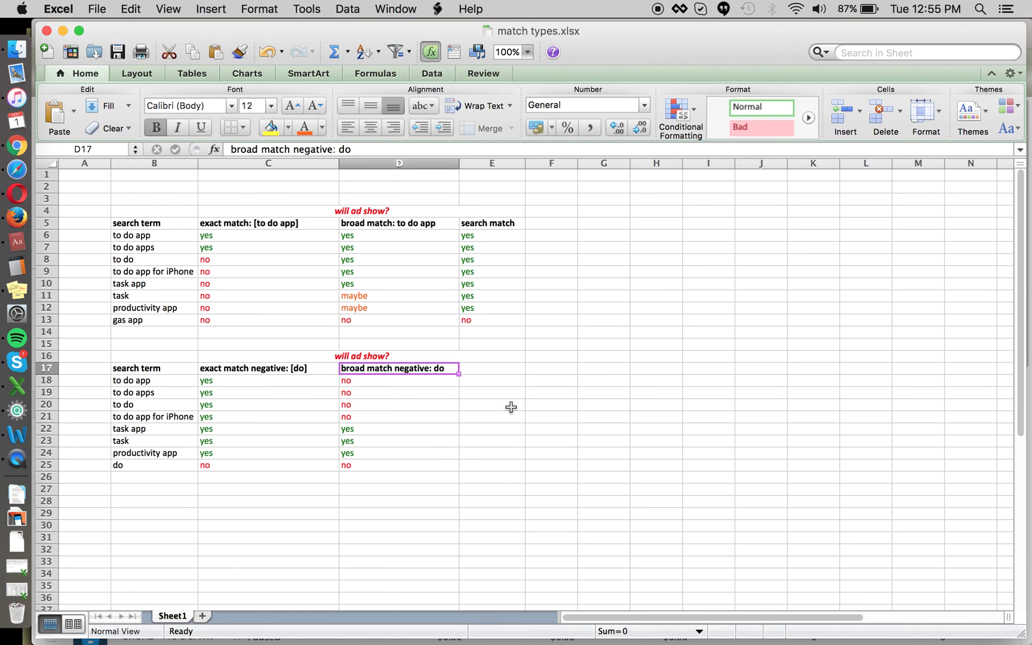
key(Down)
key(Down)
key(Down)
key(Down)
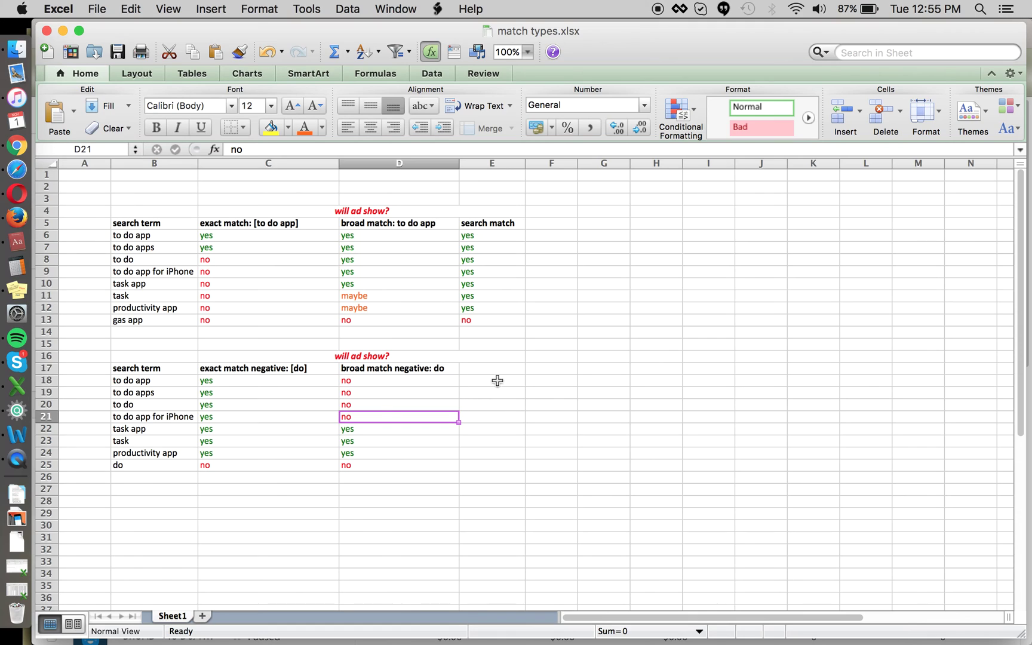
- Add the column heading "to do" beside the broad match negative heading in the lower table, in cell E17
click(492, 372)
text(to do)
key(Return)
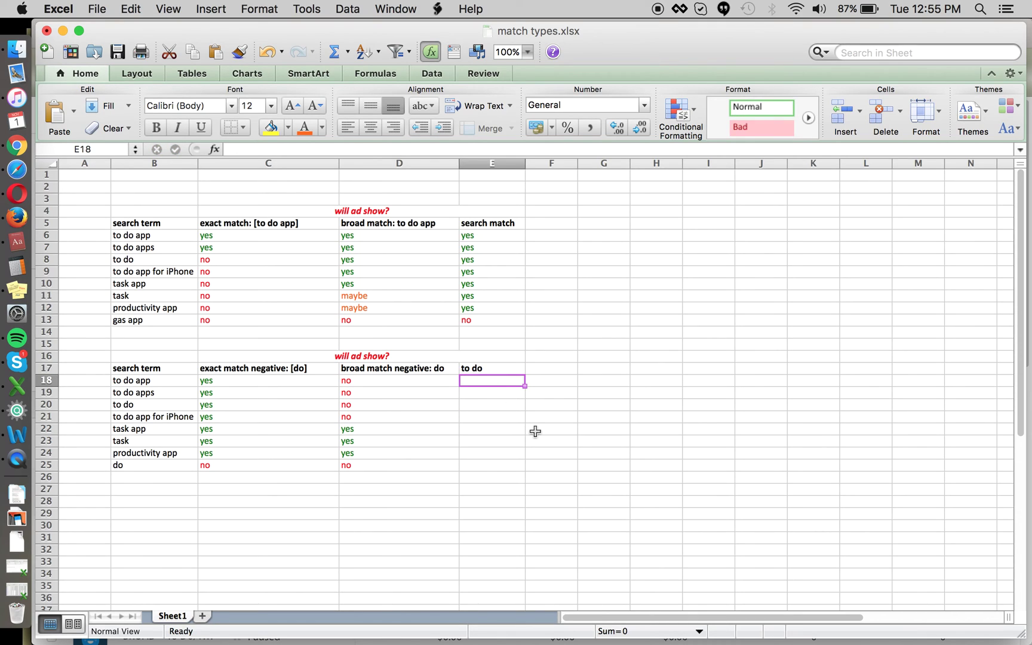
- Copy the red "no" from the broad match negative column into E18 through E21 of the "to do" column
text(n)
key(Left)
key(cmd+c)
key(Right)
key(cmd+v)
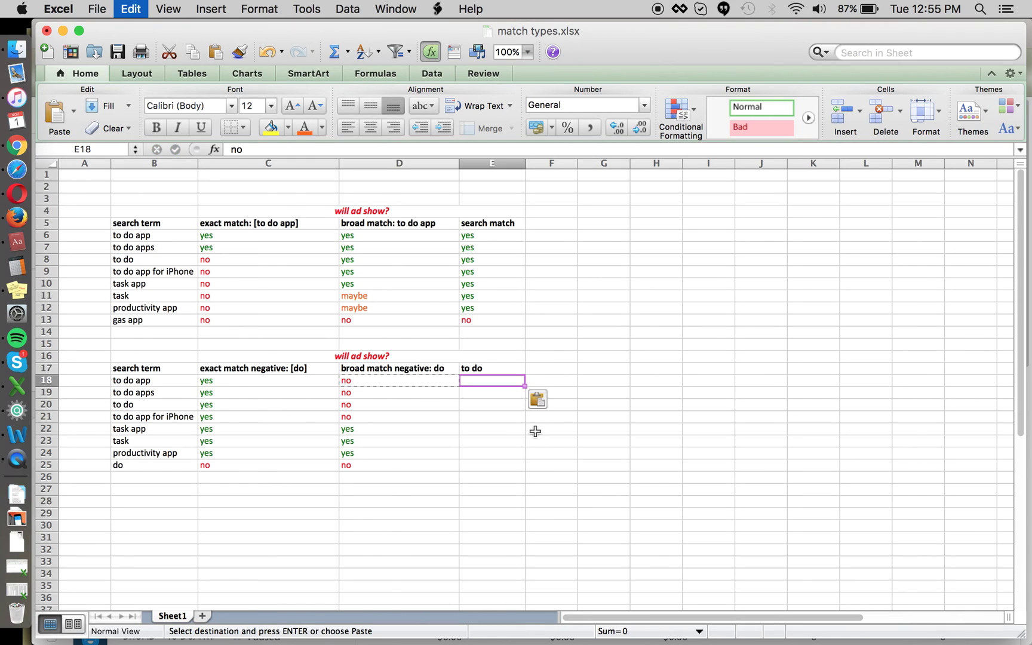
key(Down)
key(super+v)
key(Down)
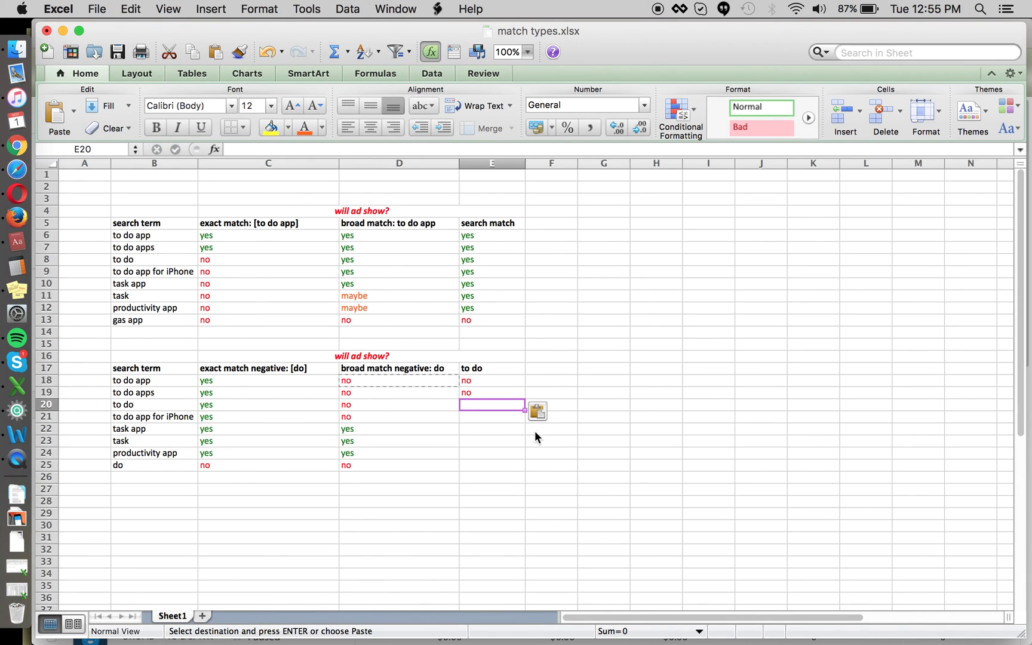
key(super+v)
key(Down)
key(super+v)
key(Down)
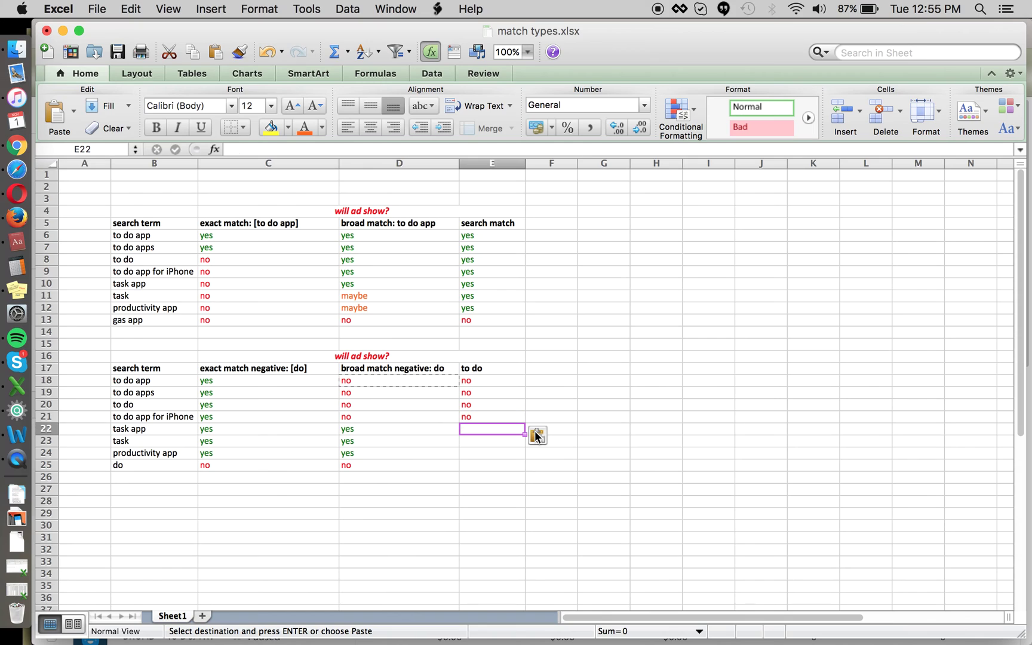
- Copy the green "yes" from the "task app" row into E22 through E25 of the "to do" column
key(Left)
key(super+c)
key(Right)
key(super+v)
key(Down)
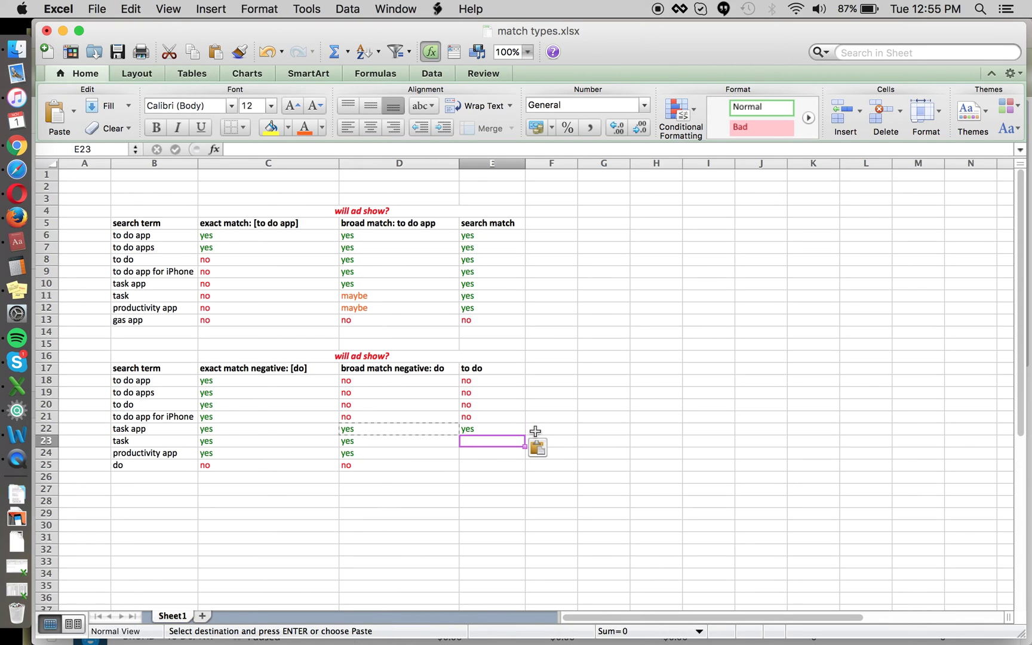
key(super+v)
key(Down)
key(super+v)
key(Down)
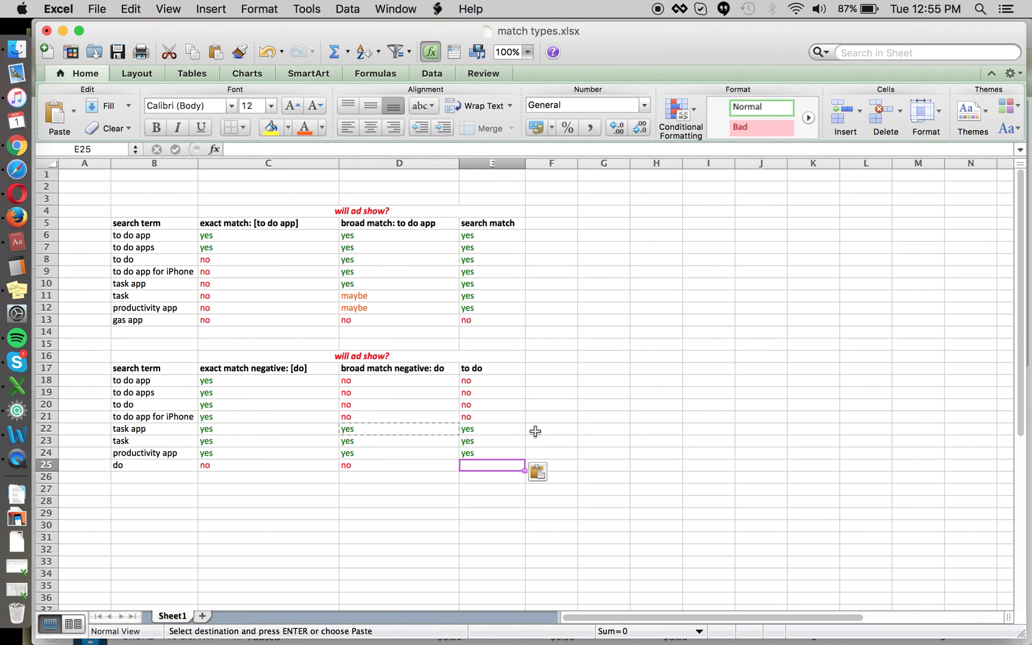
key(super+v)
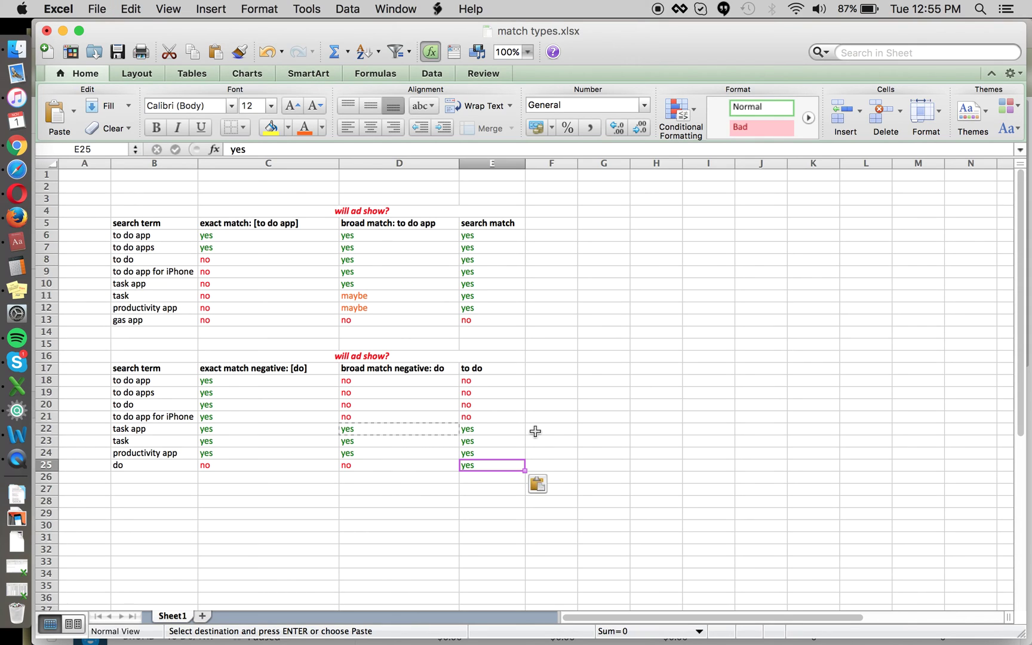
key(Escape)
click(558, 383)
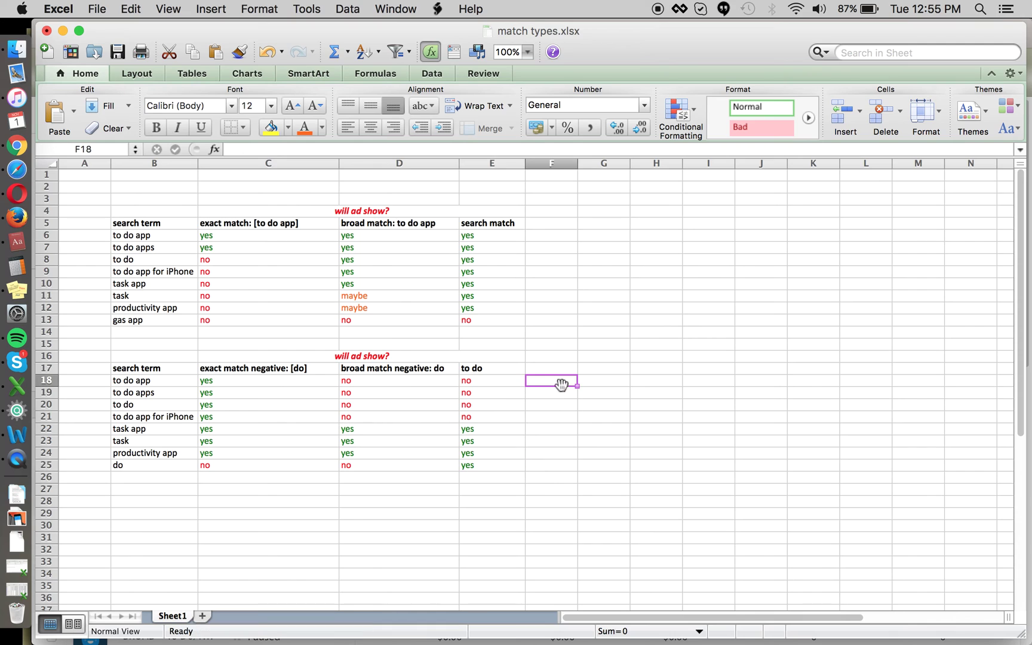
- Switch to the Search Ads campaigns page in Chrome and look over the campaign list
key(super+Tab)
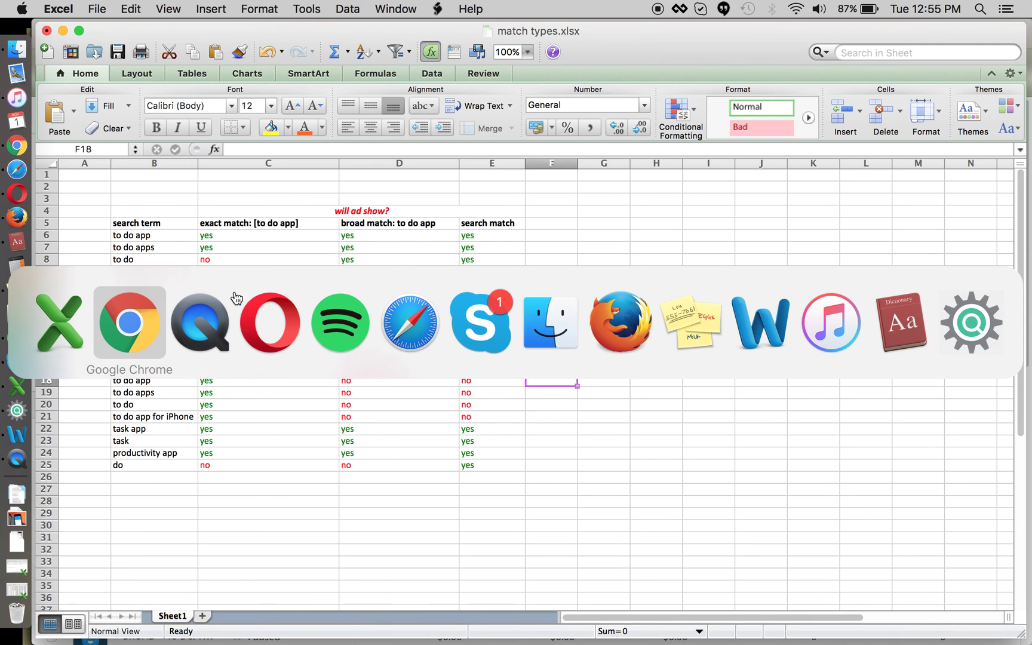
key(super+s)
click(122, 323)
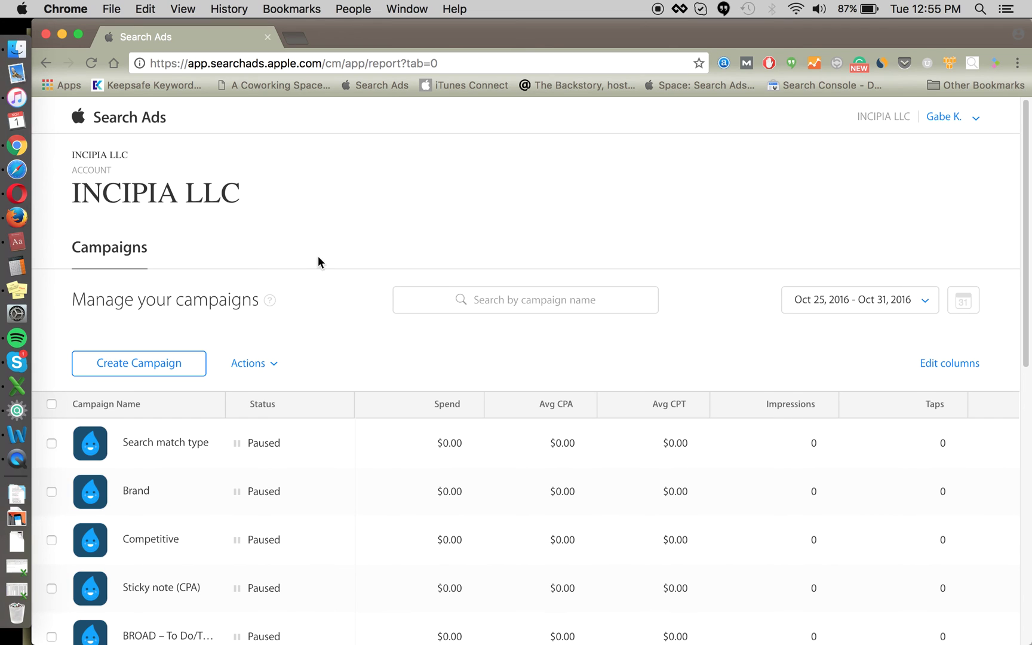
scroll(343, 293, down, 3)
scroll(361, 304, up, 3)
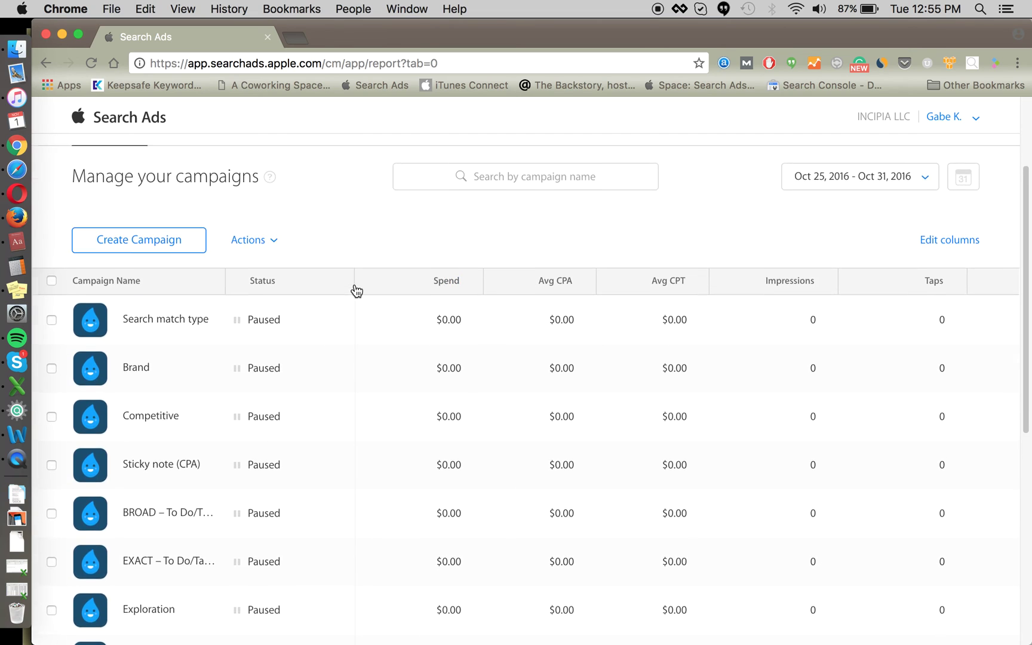
click(836, 294)
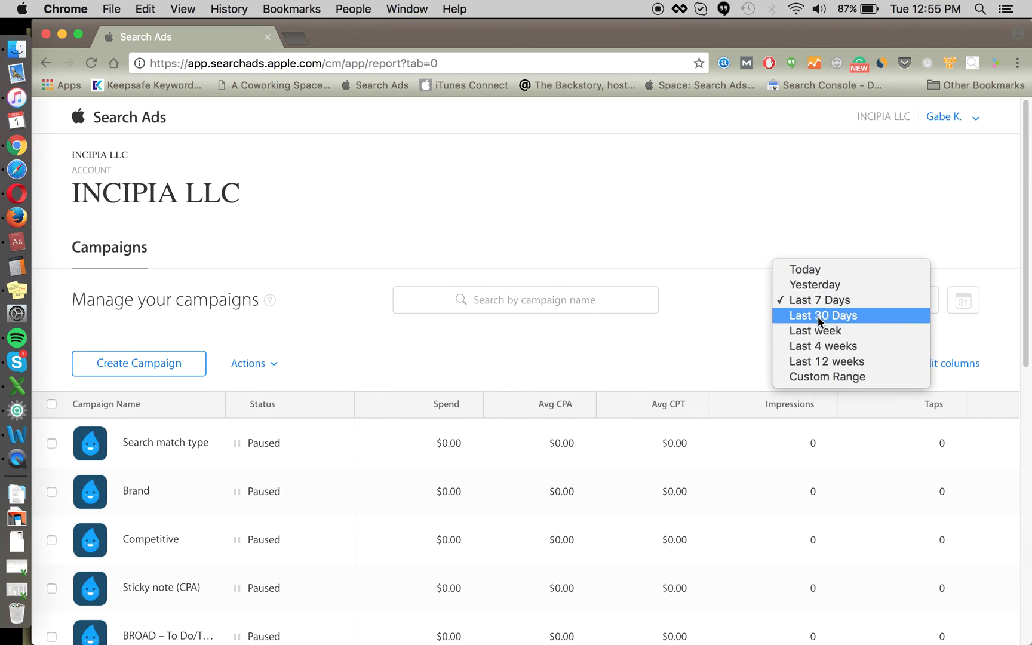
click(578, 192)
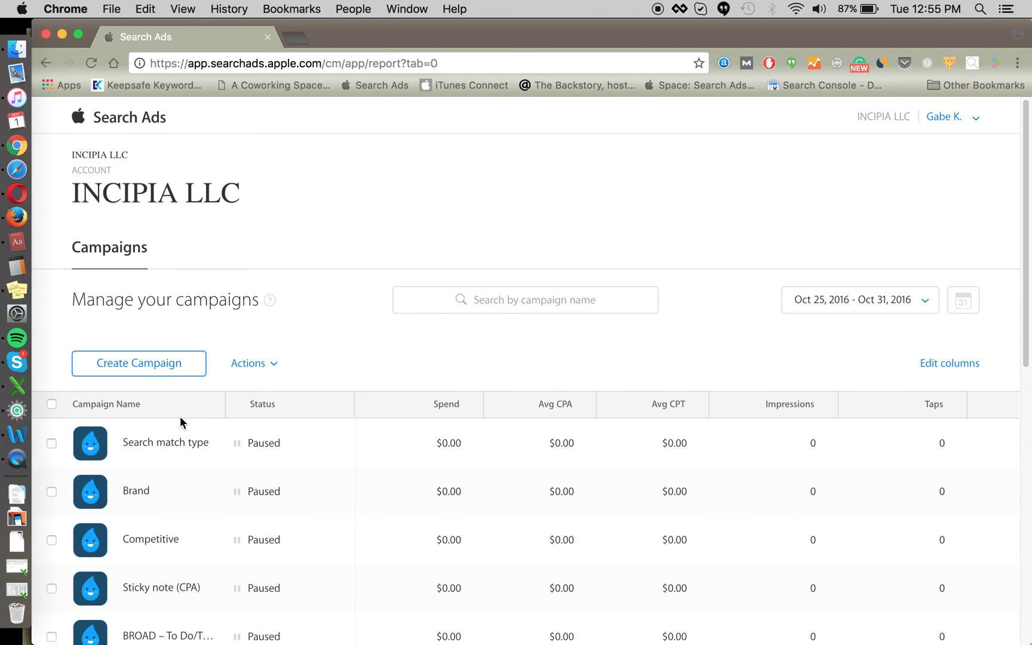
- Open the campaign "BROAD – To Do/Tasks, 18-44" and show the search terms for all its keywords
scroll(275, 465, down, 5)
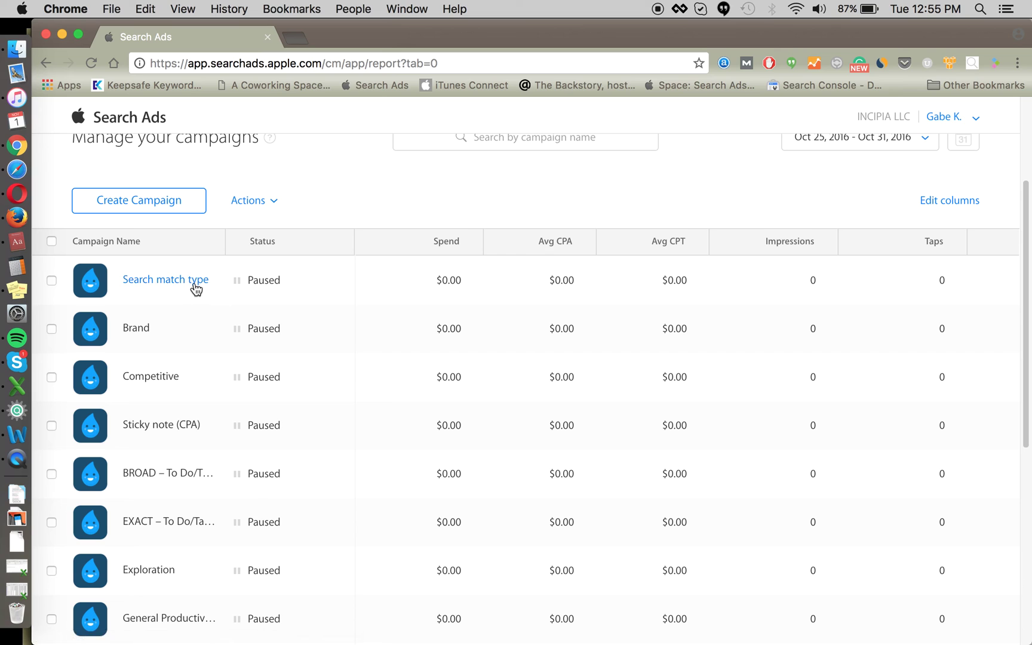
click(183, 475)
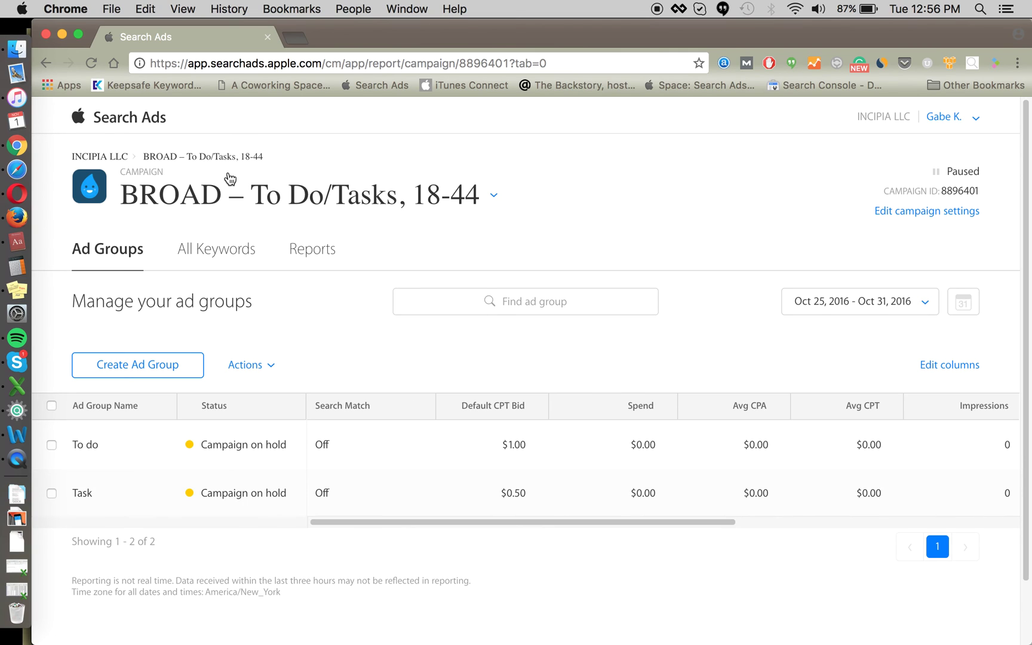
click(231, 255)
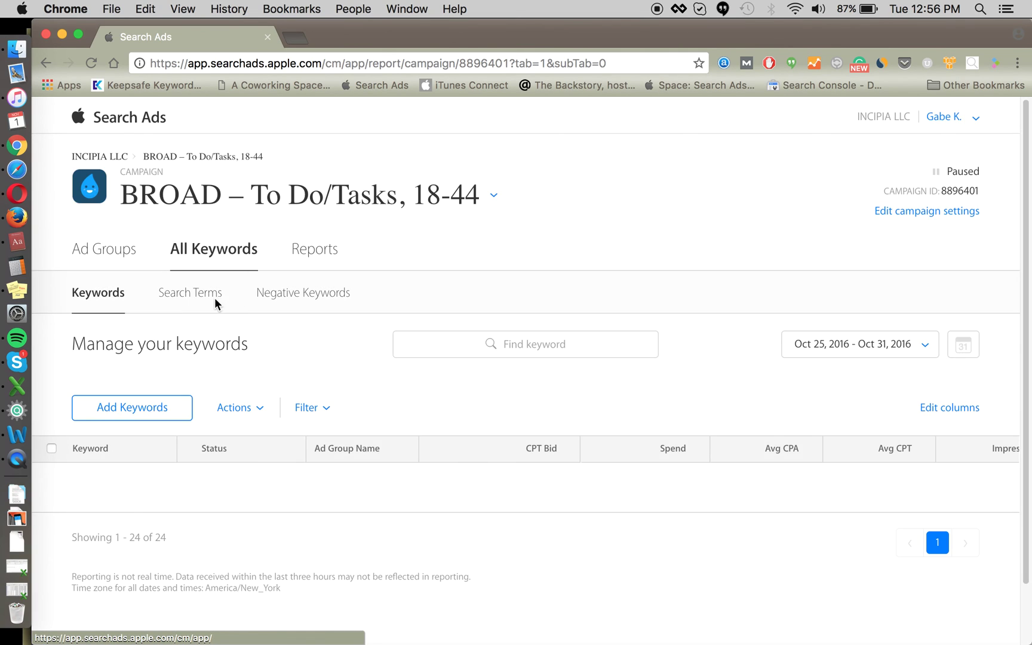
click(192, 300)
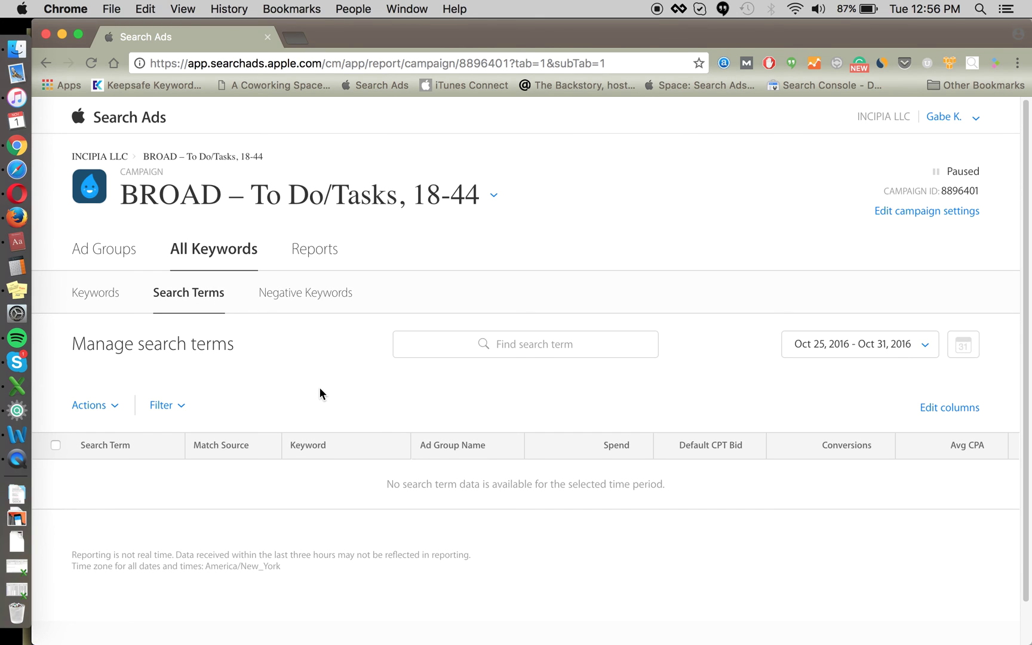
- Set the search terms report's date range to Last 30 Days
click(822, 343)
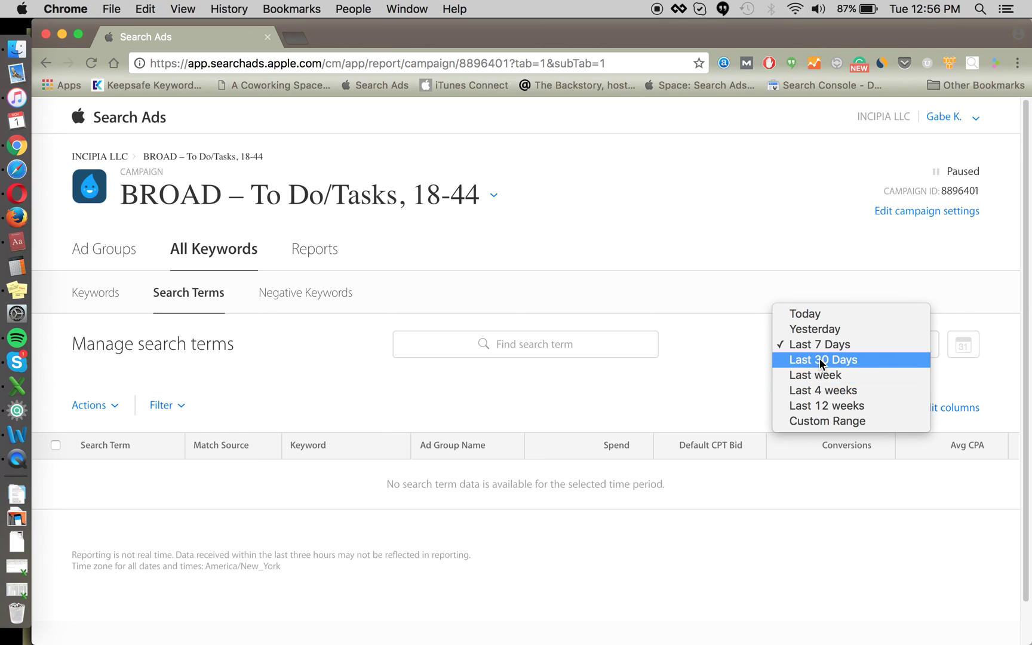
click(822, 360)
scroll(357, 361, down, 2)
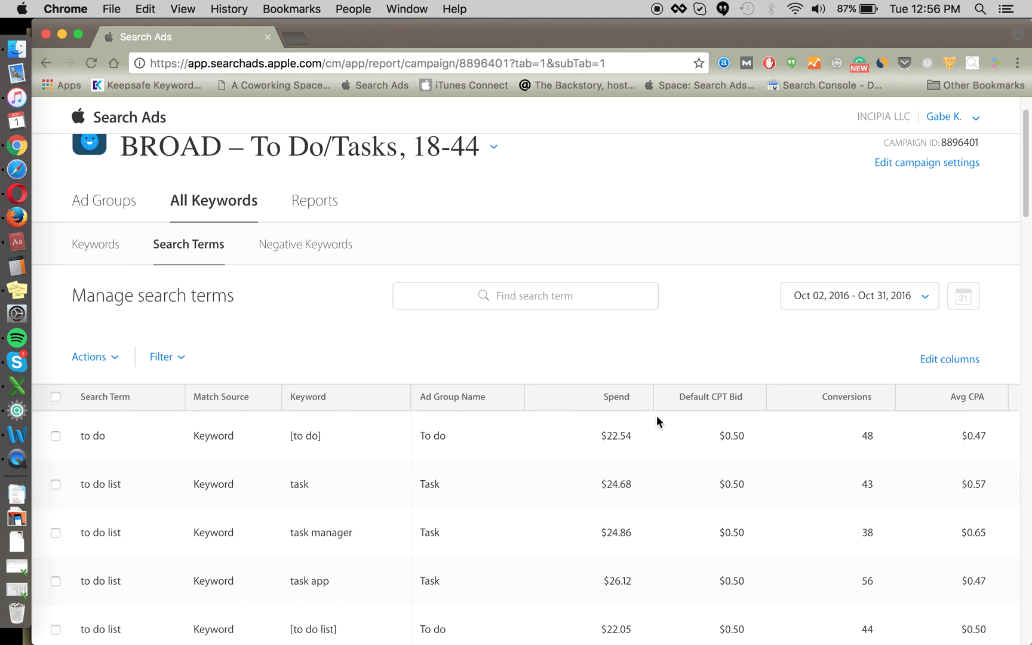
- Sort the search terms by spend from highest to lowest and compare the top terms with their matched keywords
click(611, 401)
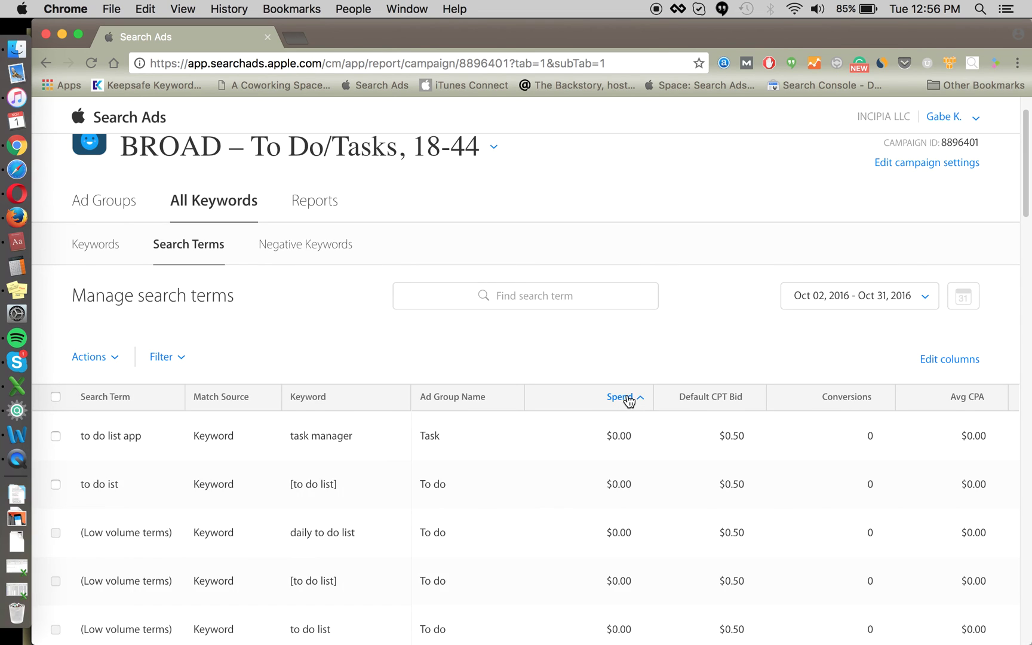
click(627, 396)
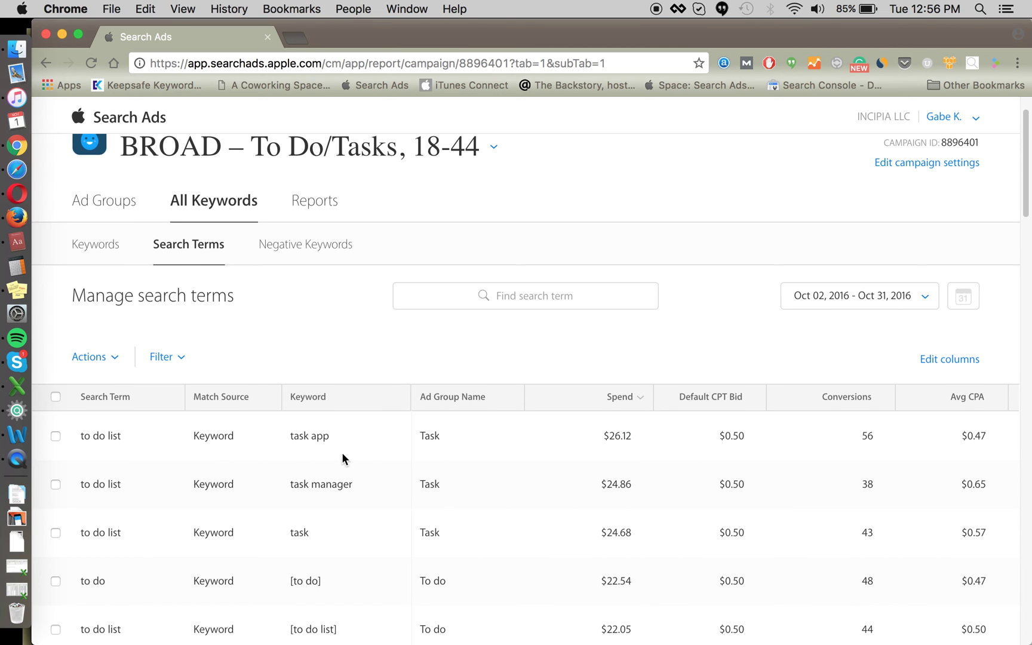
scroll(346, 458, down, 1)
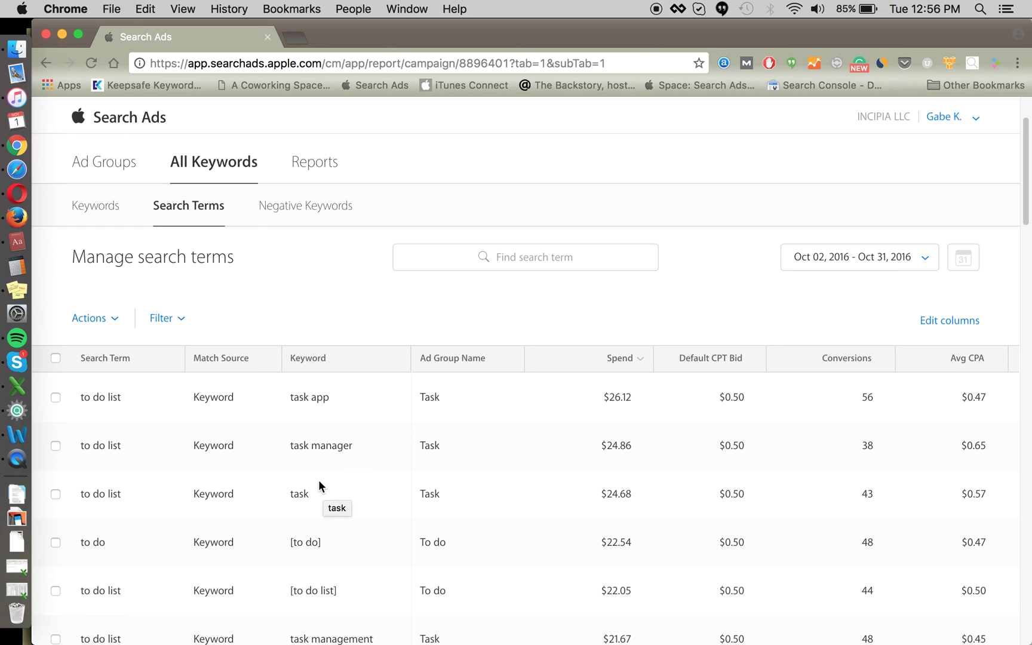
scroll(234, 468, down, 1)
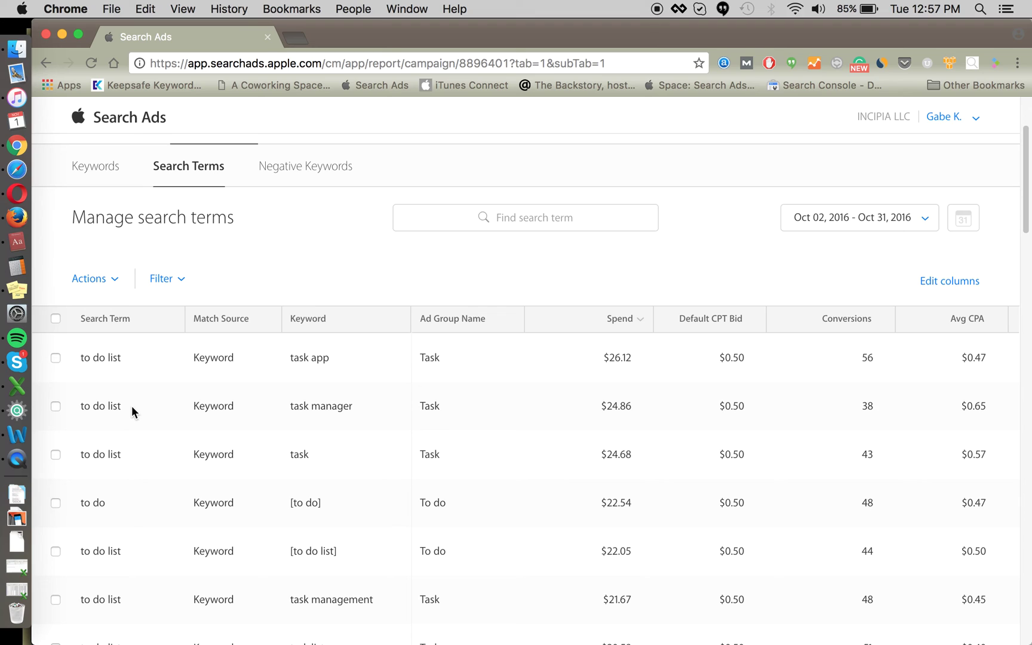
- Add the search term "to do list" matched to the keyword "task app" as an exact match negative keyword at ad group level
click(55, 358)
click(98, 279)
click(136, 356)
click(455, 349)
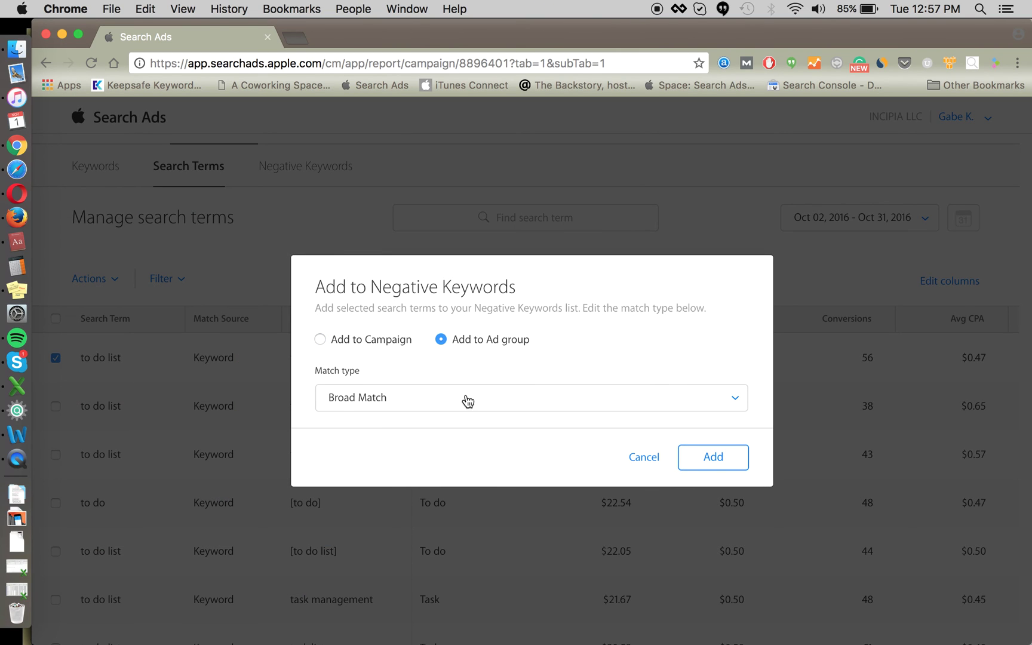
click(468, 398)
click(440, 417)
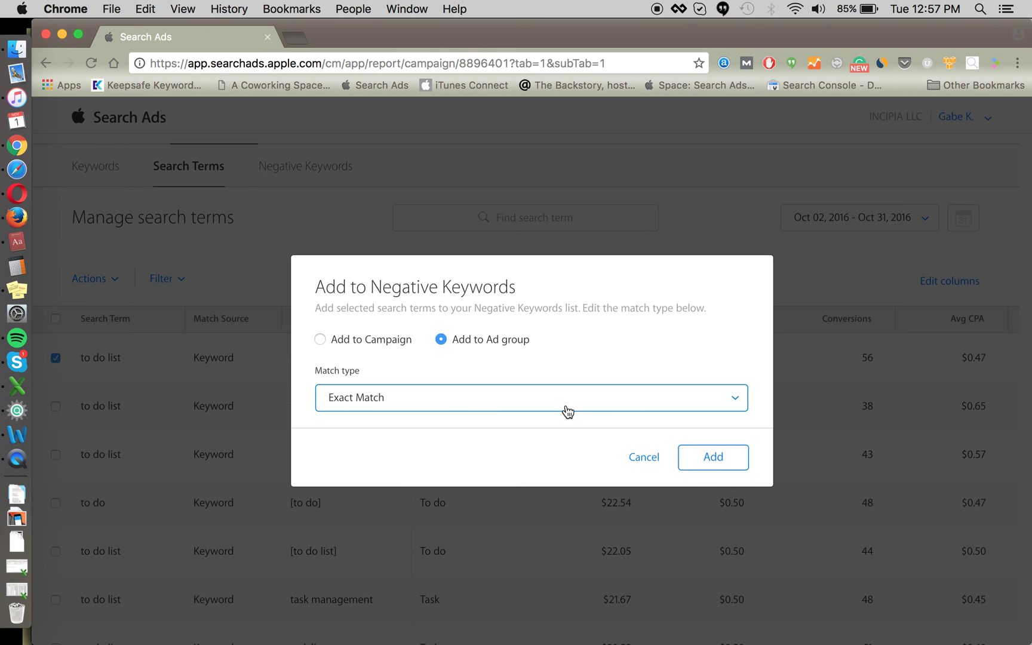
click(715, 457)
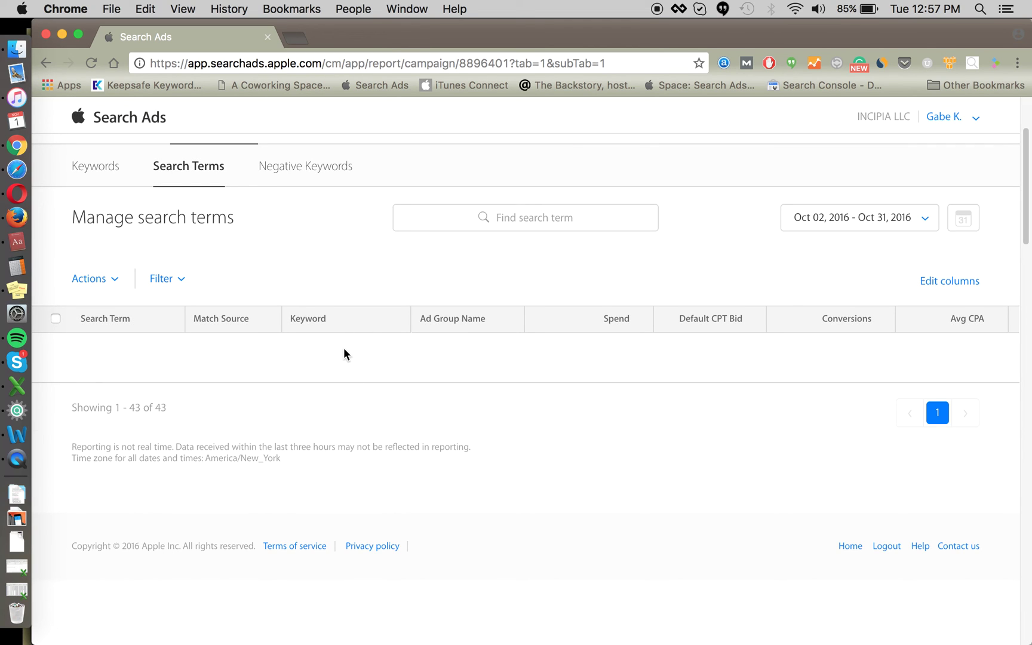
- Widen the Search Term column and examine the search terms alongside their keywords, spend, conversions and average CPA
scroll(345, 367, down, 1)
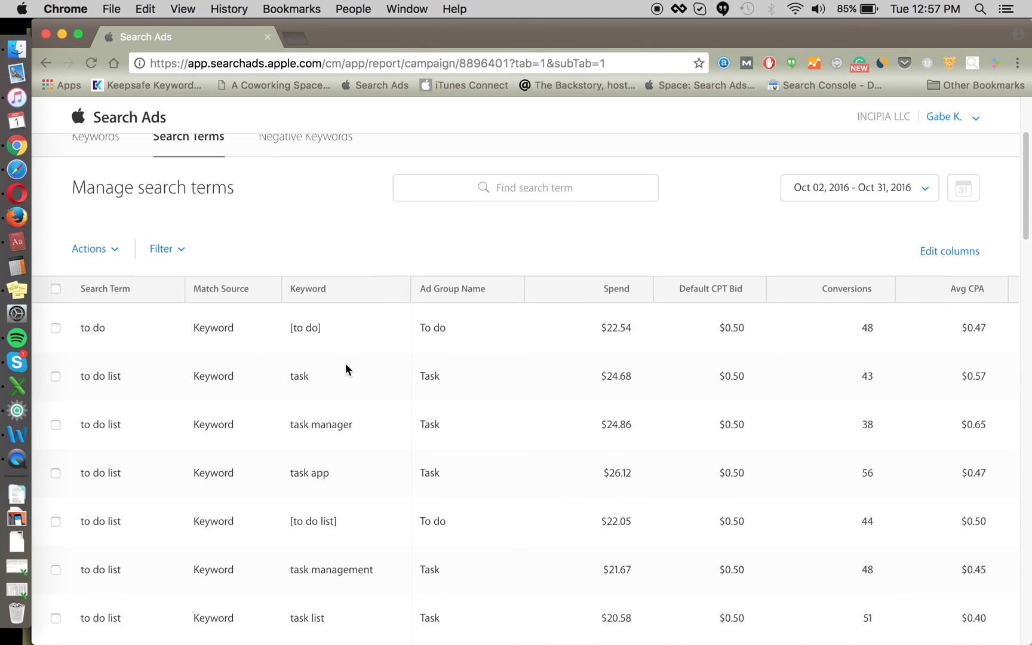
scroll(204, 382, down, 1)
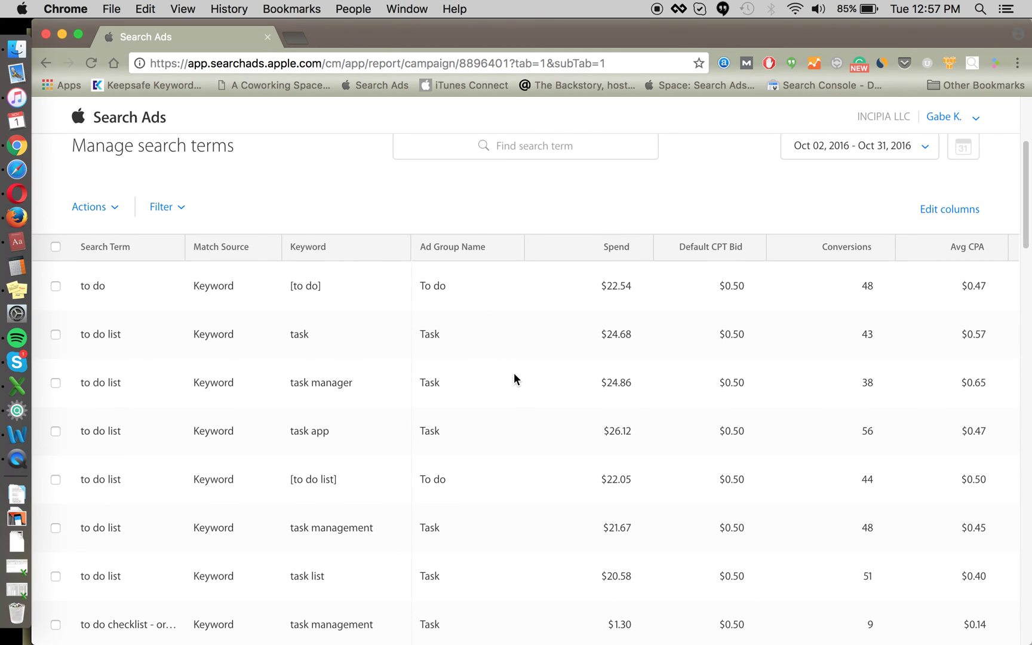
scroll(510, 375, down, 2)
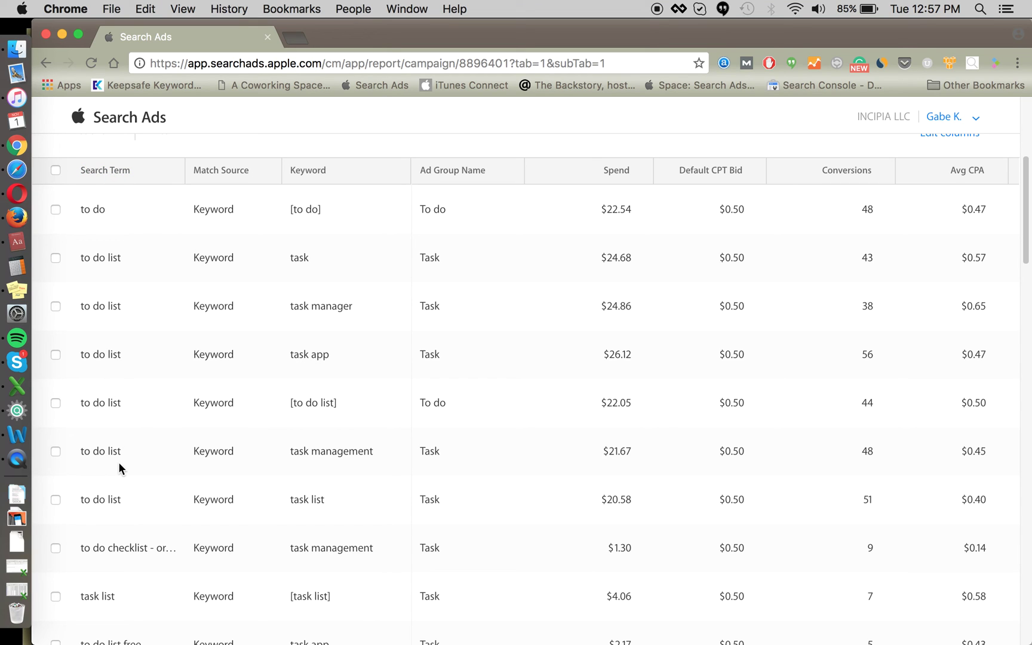
scroll(124, 432, down, 3)
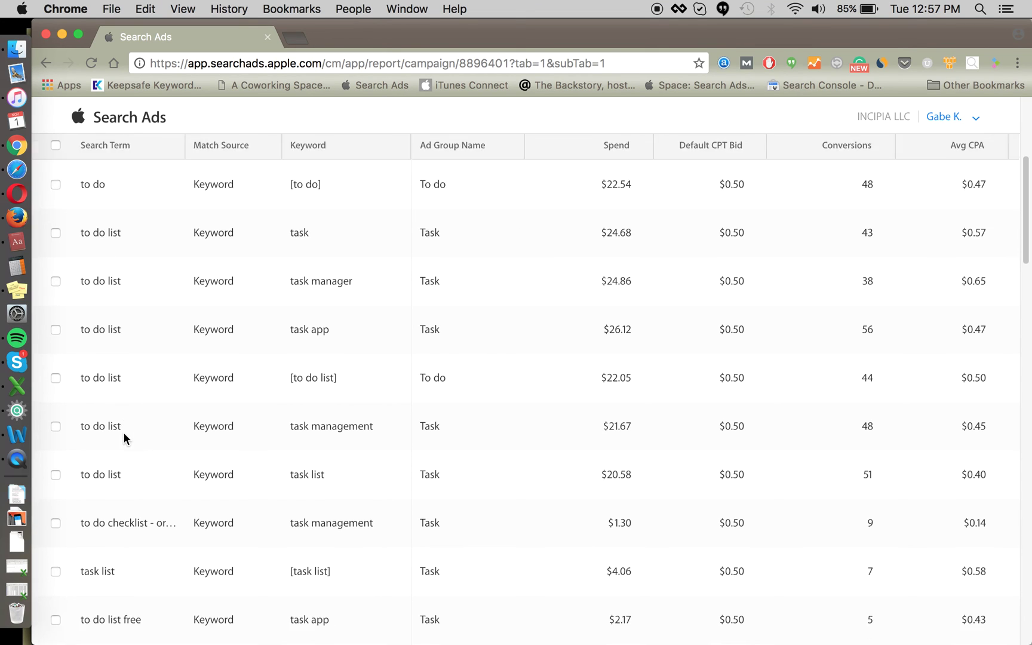
scroll(226, 299, up, 5)
drag(187, 239, 479, 315)
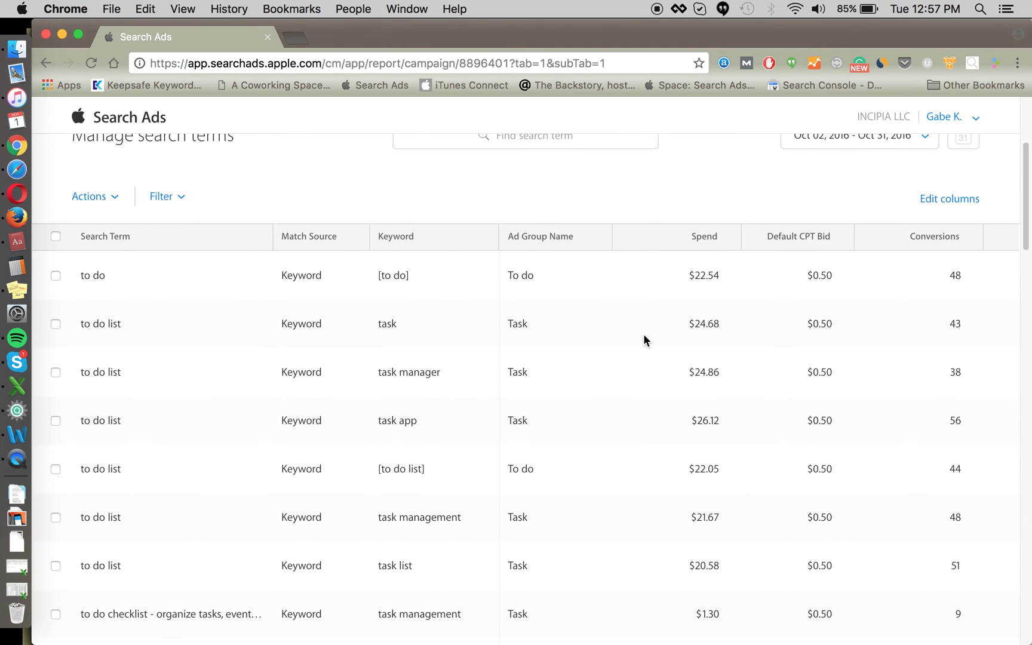
scroll(797, 288, down, 1)
scroll(823, 276, right, 2)
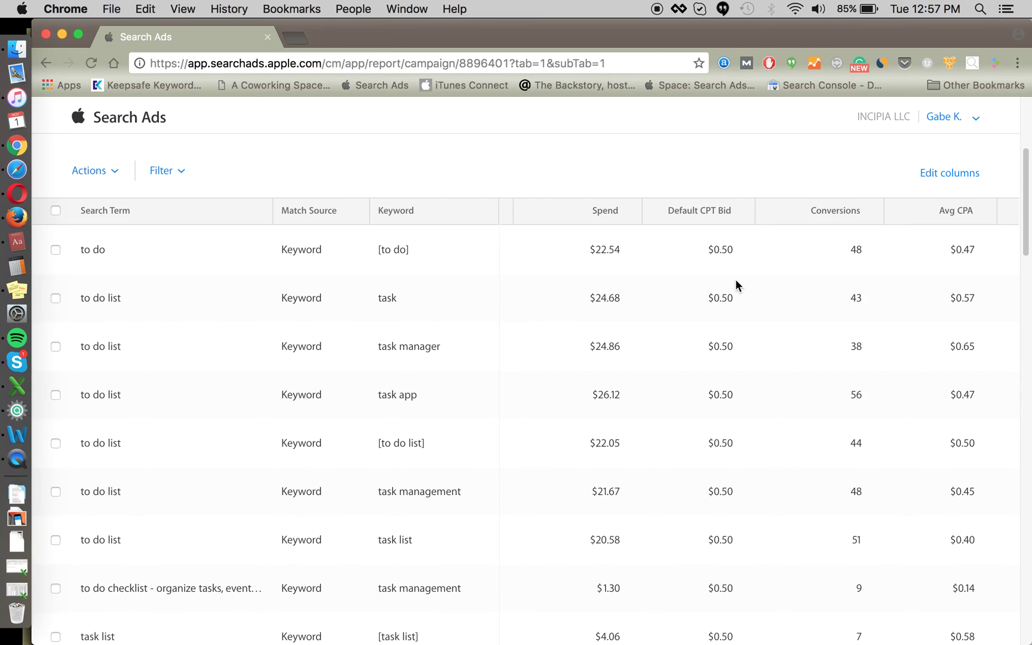
- Compare the conversions, average CPA and average CPT of the listed search terms and their matched keywords
scroll(740, 279, right, 4)
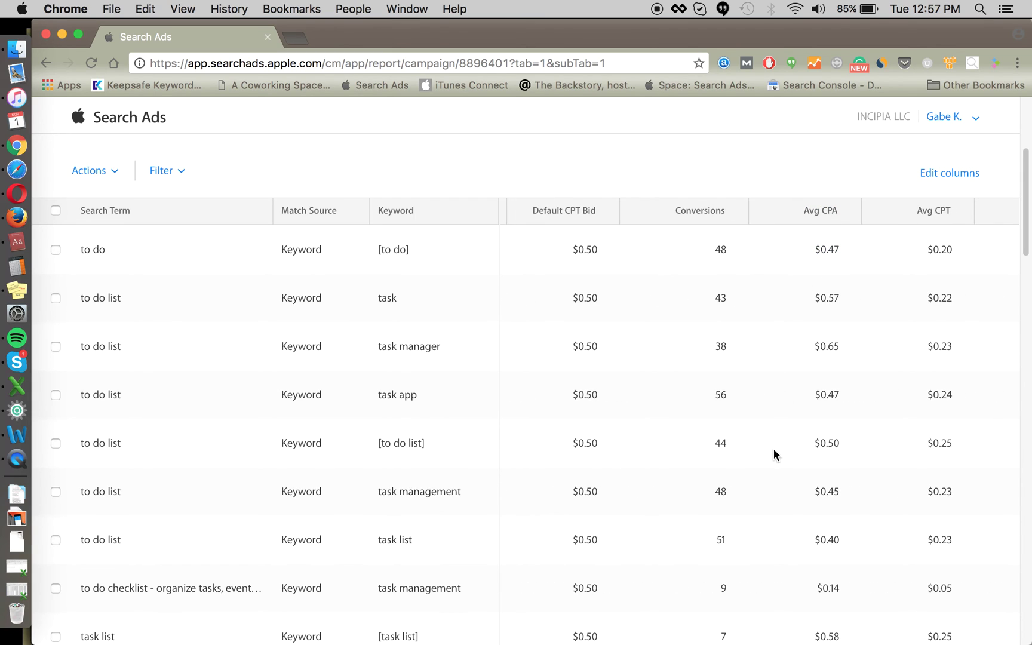
scroll(773, 449, down, 2)
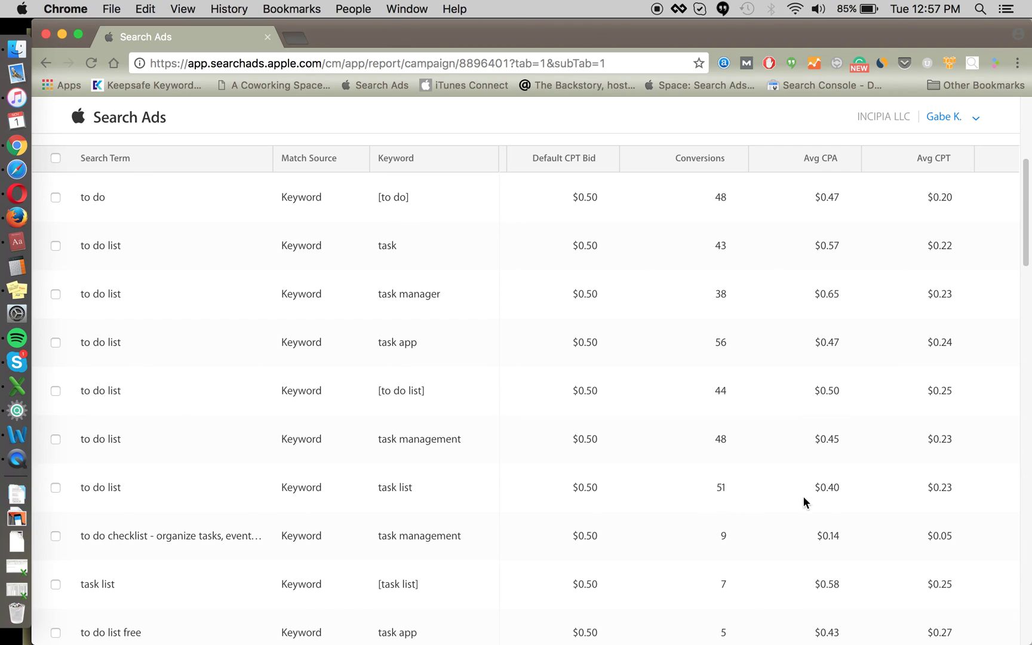
scroll(771, 488, down, 4)
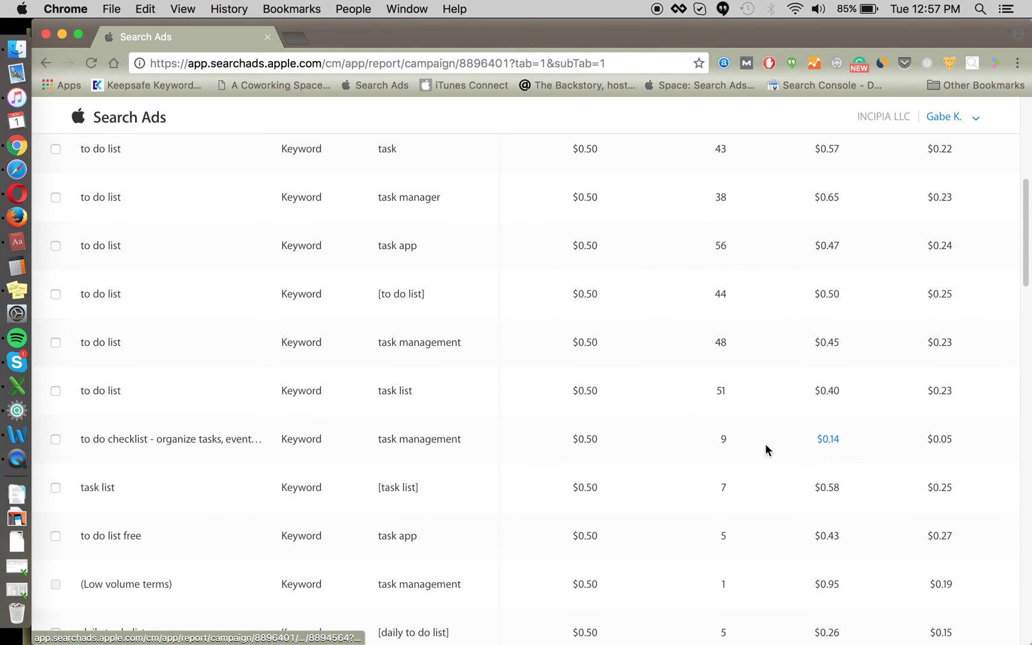
scroll(205, 438, up, 3)
scroll(204, 439, up, 1)
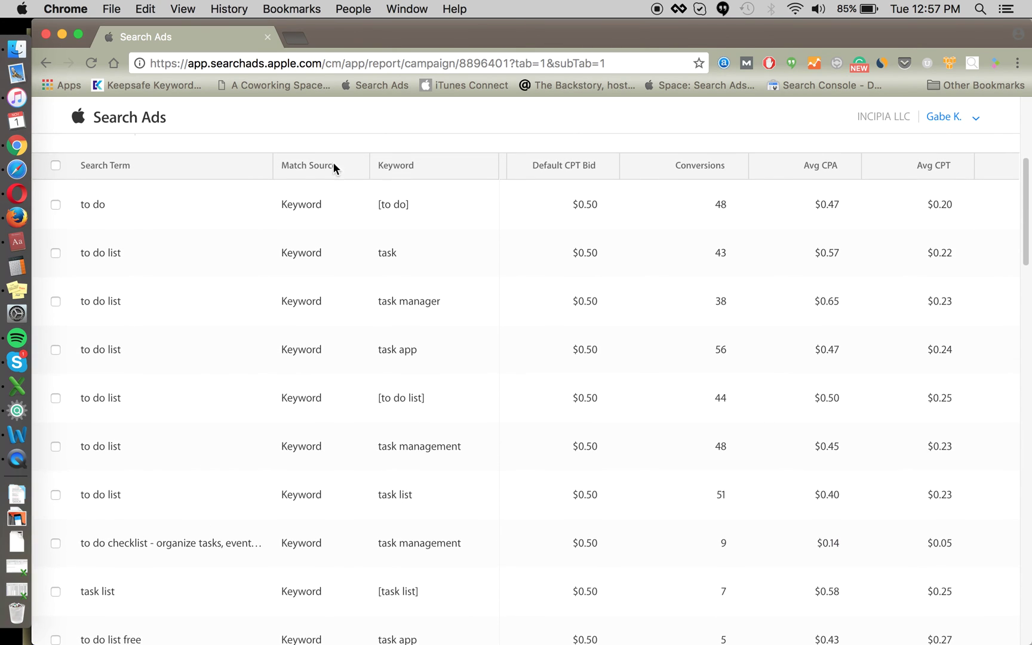
- Widen the Search Term column further and highlight the full term "to do checklist - organize tasks, events and time"
drag(275, 165, 355, 473)
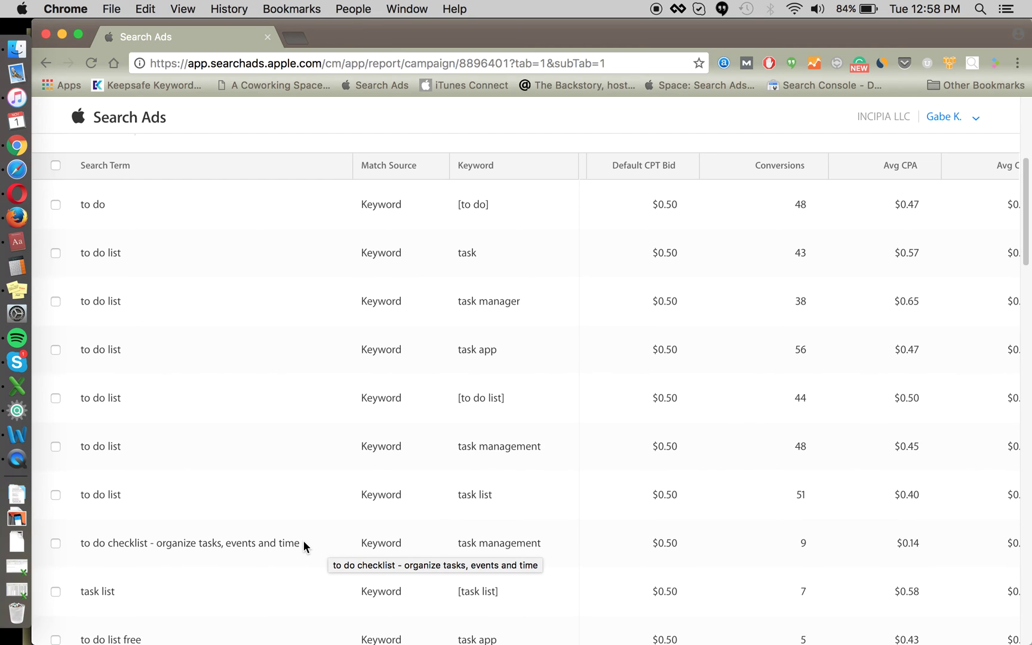
drag(303, 541, 78, 546)
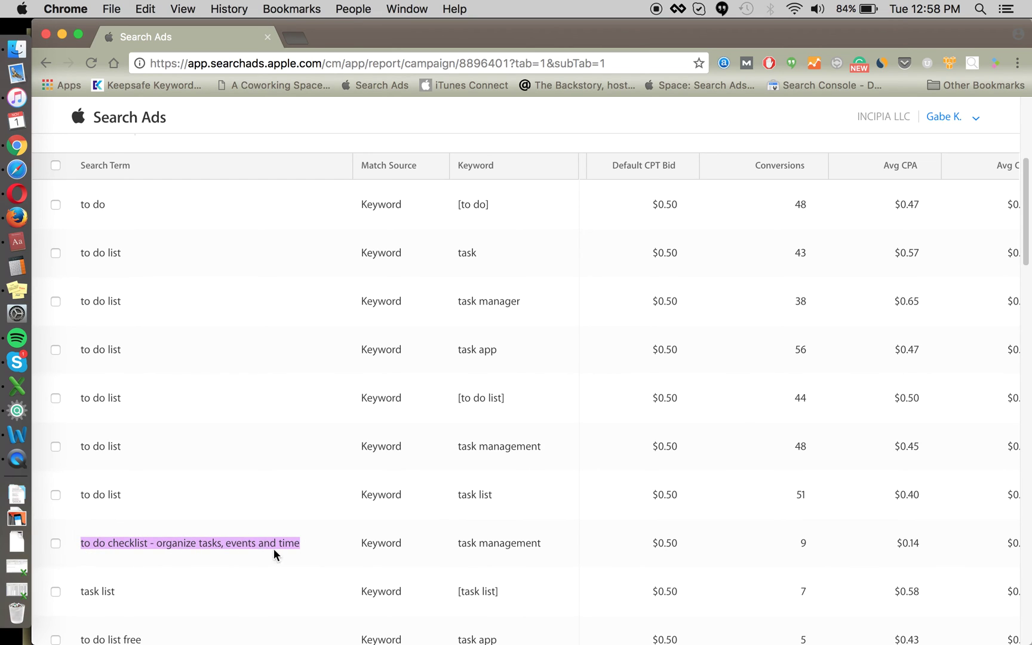
click(317, 543)
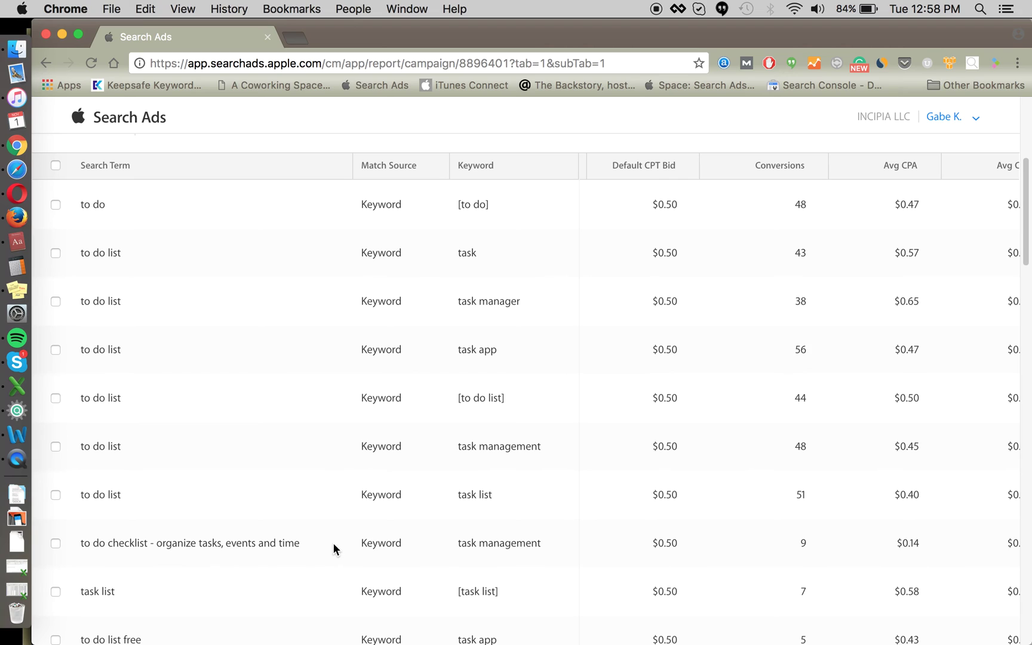
drag(320, 545, 78, 545)
click(317, 543)
- Add the search term "to do checklist - organize tasks, events and time" as an exact match negative keyword at ad group level
scroll(272, 344, up, 3)
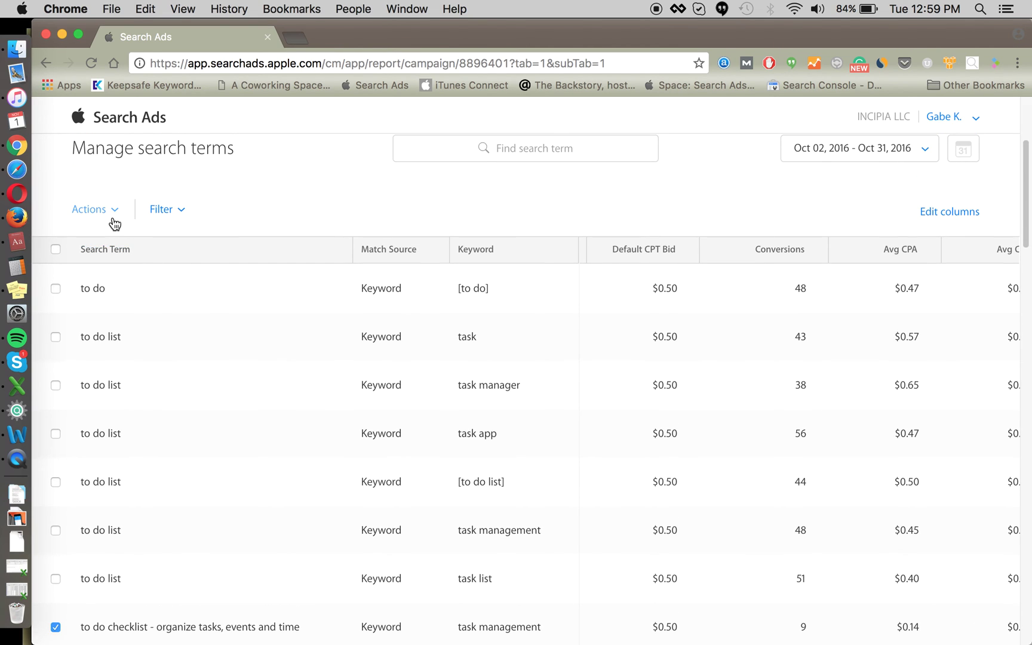
click(96, 209)
click(127, 298)
click(502, 338)
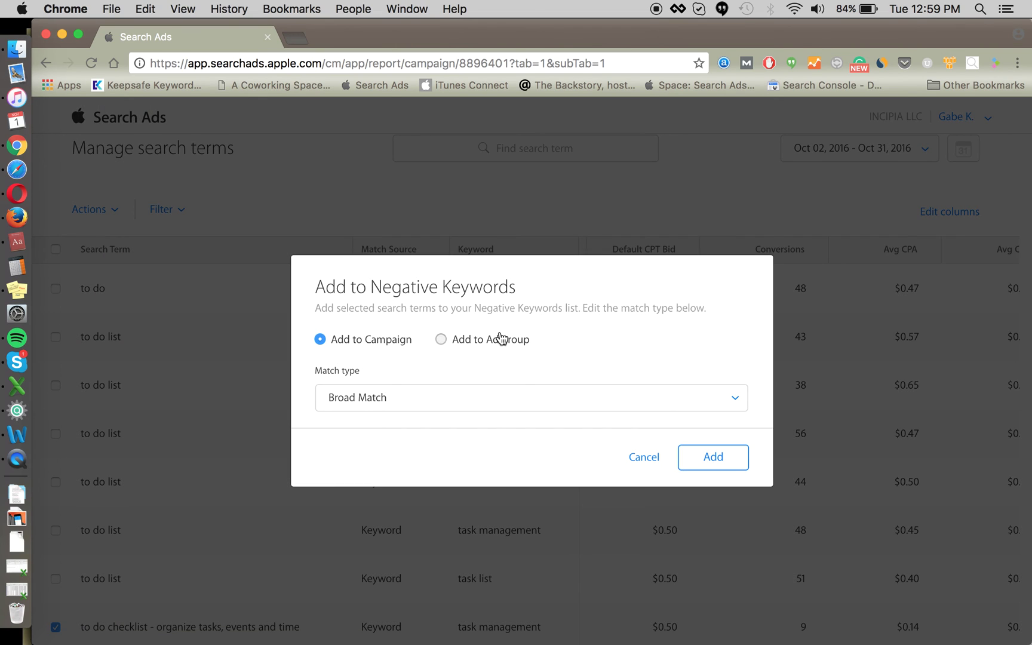
click(436, 396)
click(420, 412)
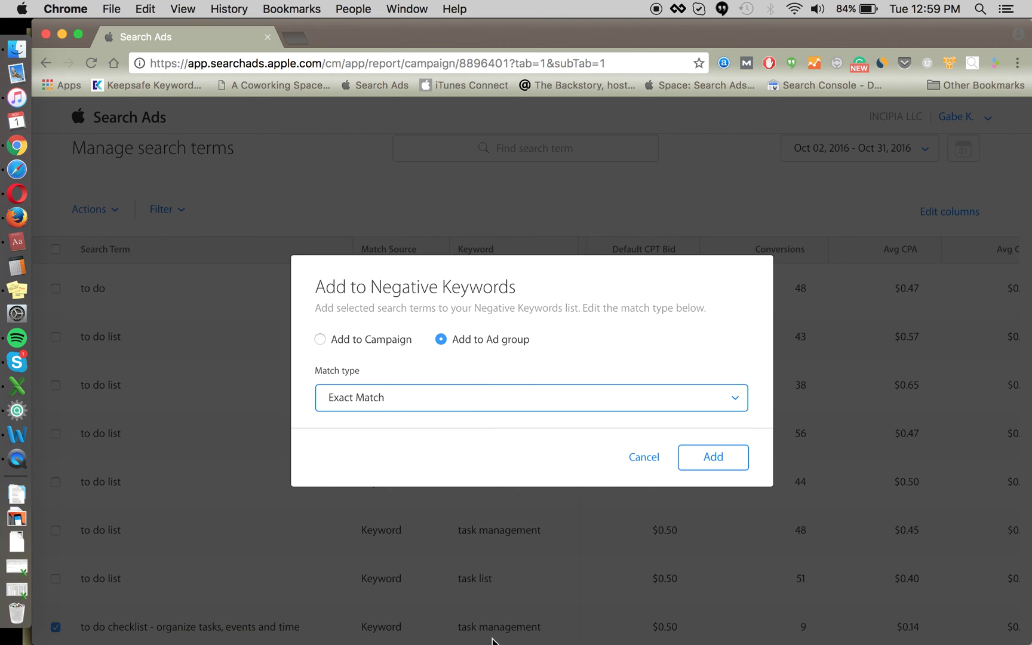
click(712, 457)
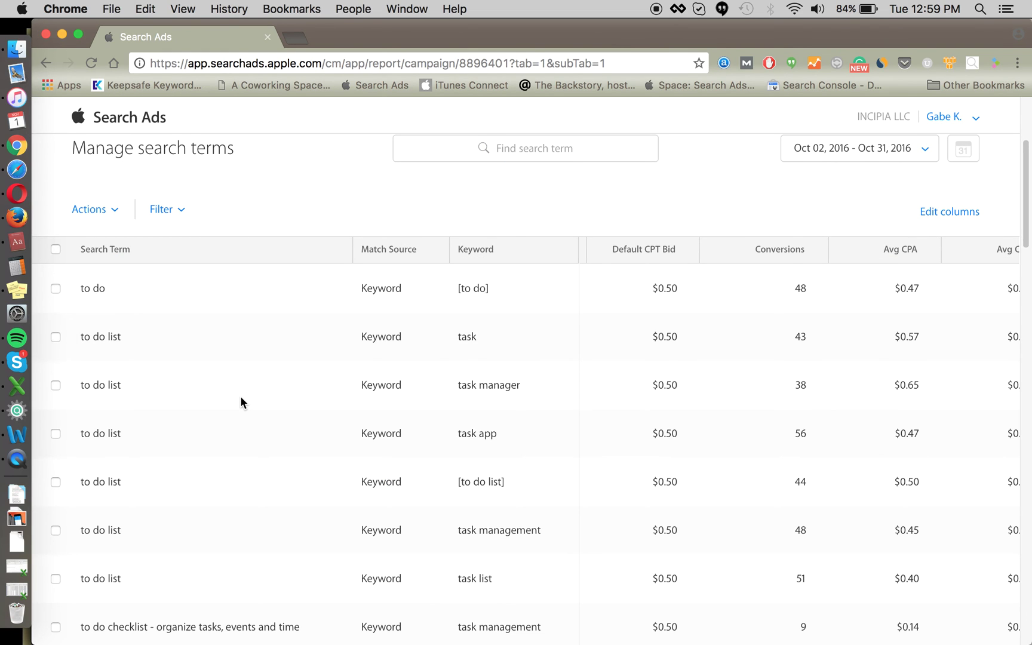
scroll(185, 471, down, 2)
click(56, 587)
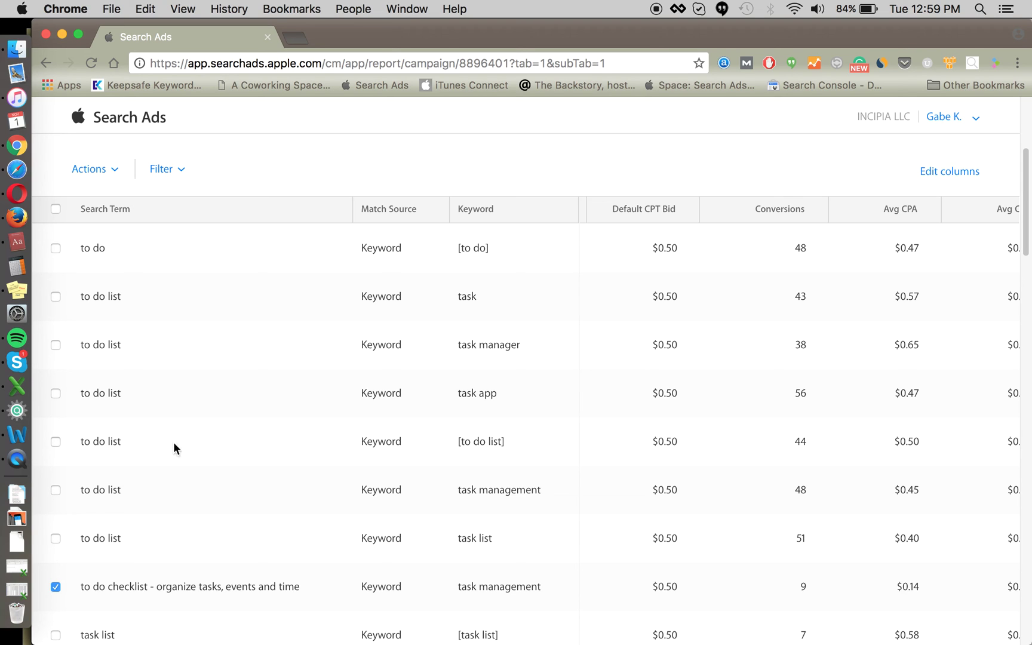
click(113, 174)
click(117, 212)
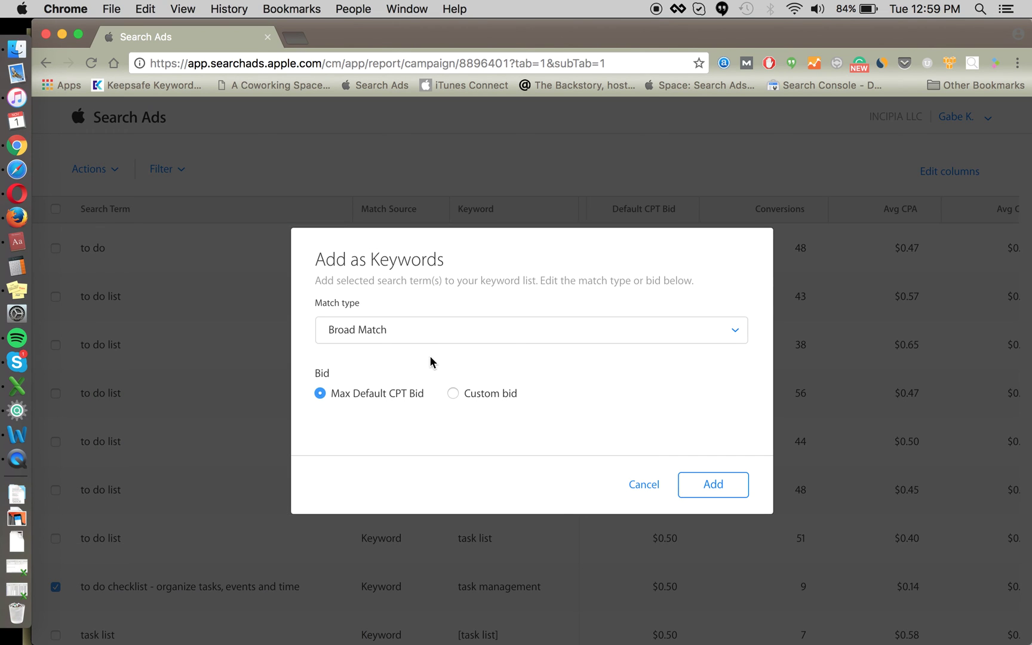
click(448, 334)
click(447, 329)
click(633, 485)
- Copy the search term "to do checklist - organize tasks, events and time" and open the account's campaigns list in a new browser tab
double_click(85, 587)
shift+click(291, 585)
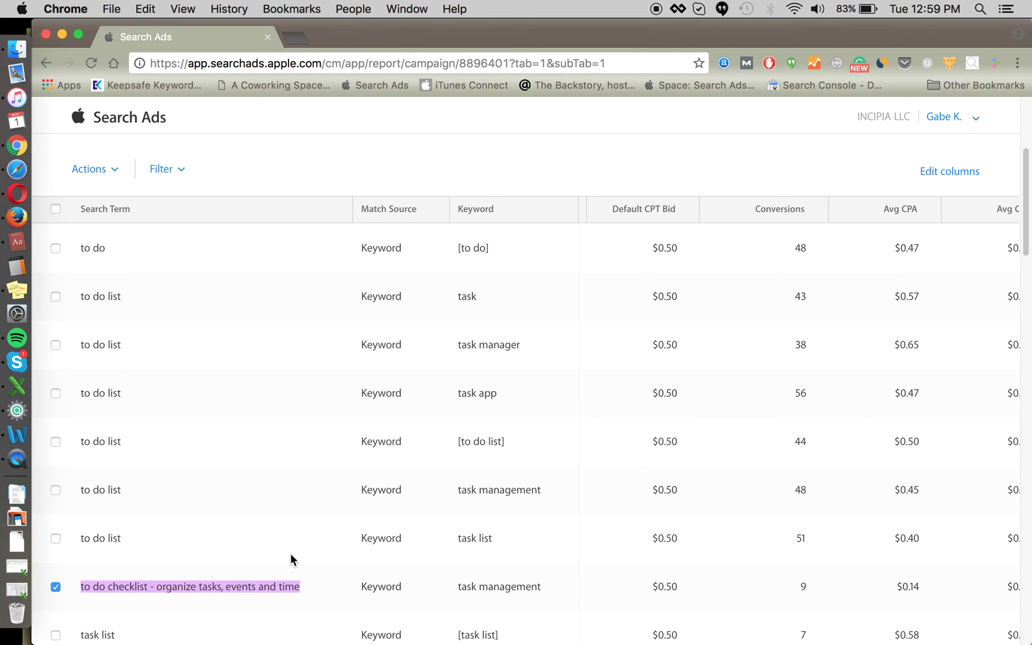
scroll(325, 327, up, 5)
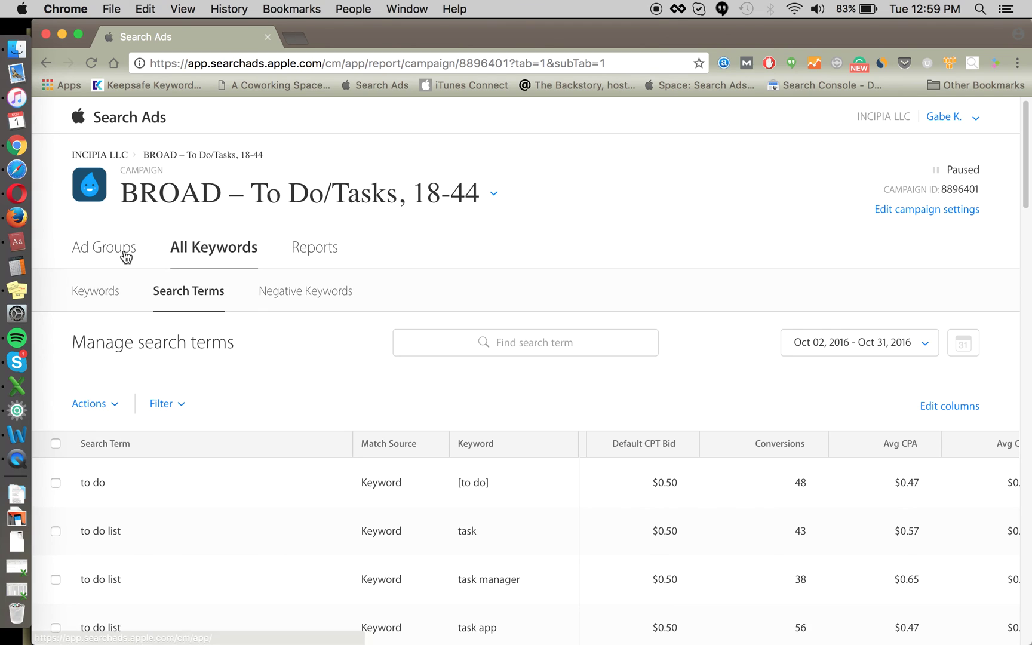
right_click(128, 255)
click(178, 258)
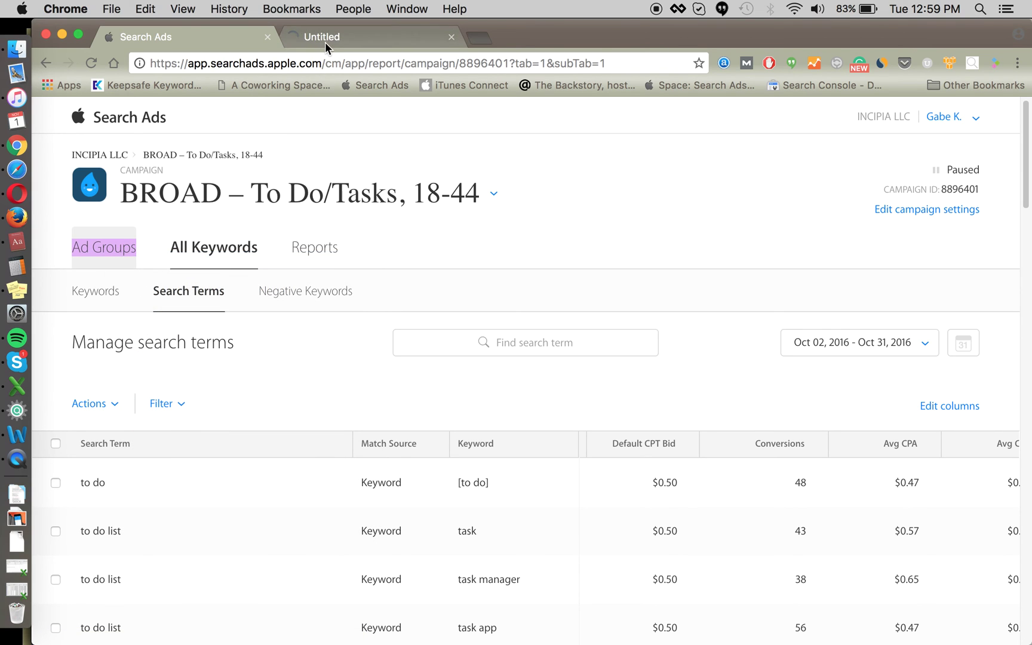
scroll(307, 426, down, 5)
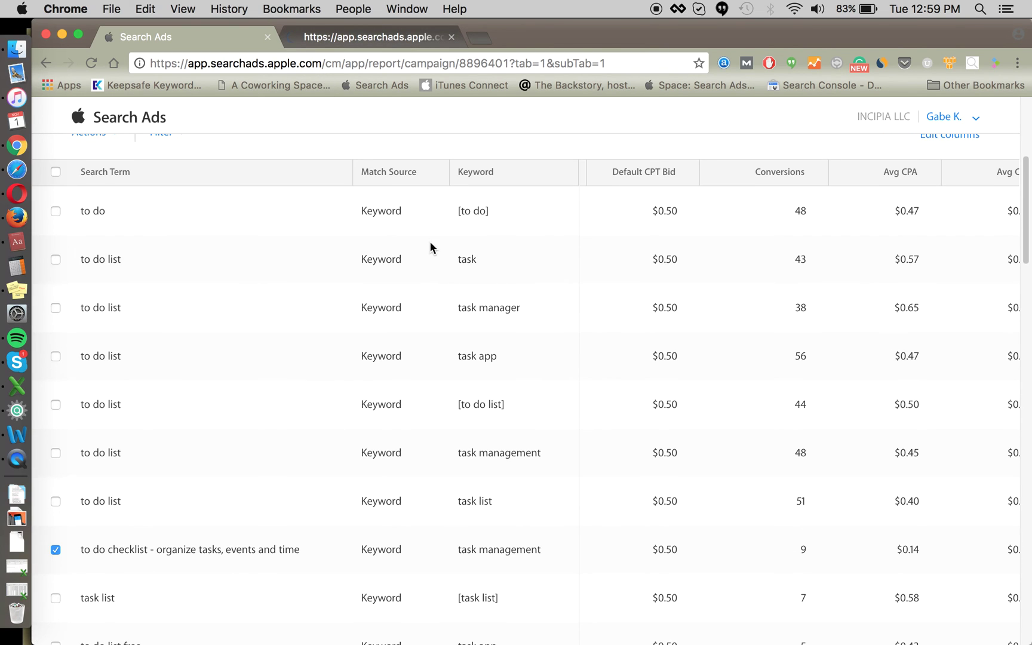
scroll(355, 455, down, 2)
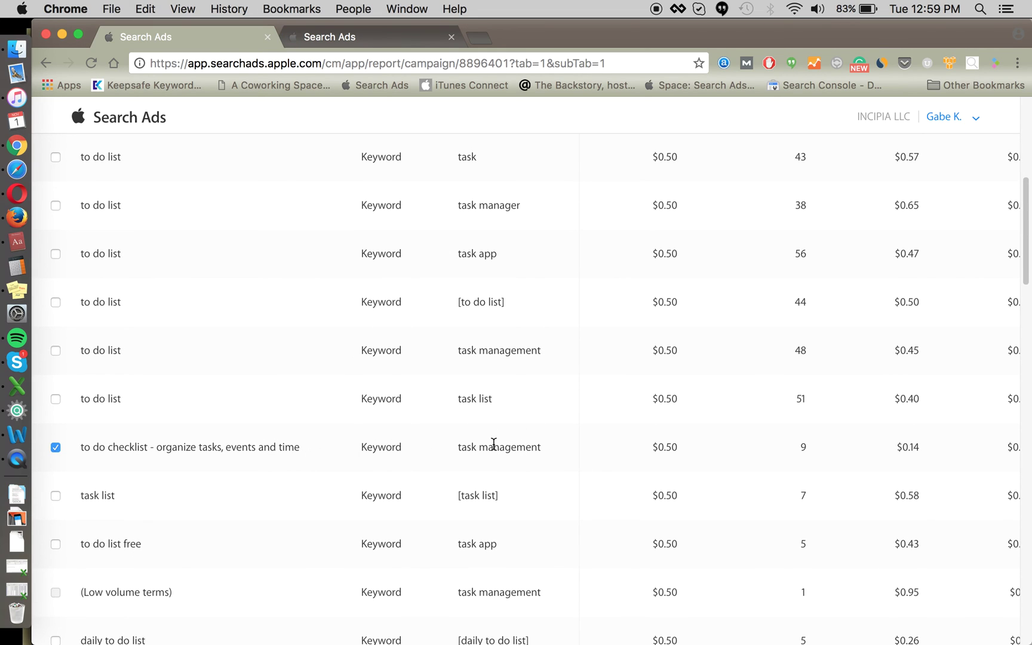
- In the new tab, open the "BROAD – To Do/Tasks, 18-44" campaign and its "To do" ad group
click(375, 37)
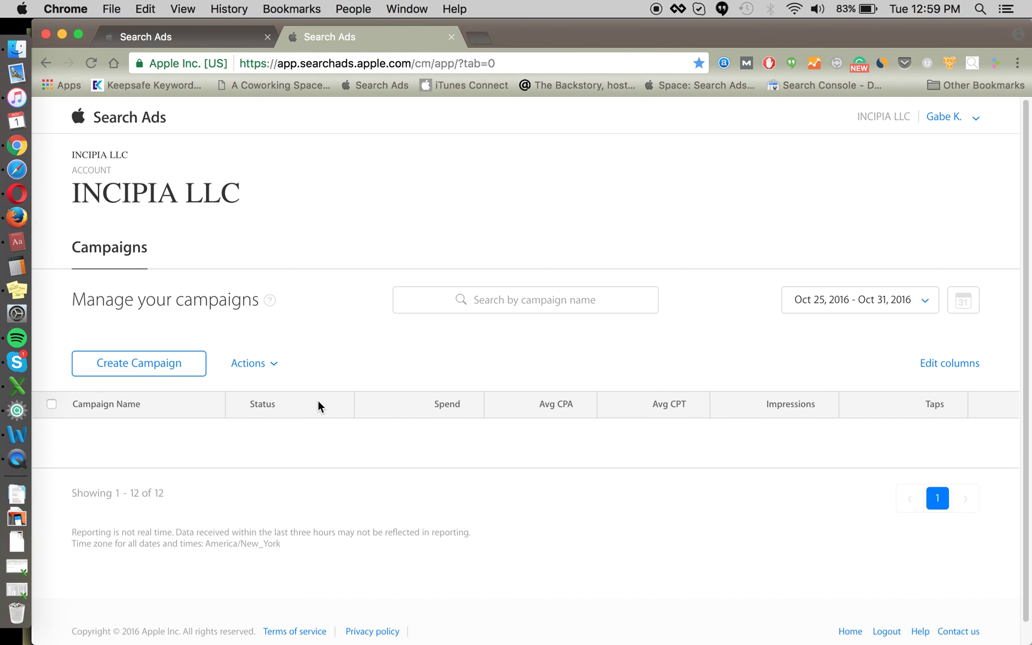
scroll(318, 402, down, 1)
scroll(316, 403, down, 3)
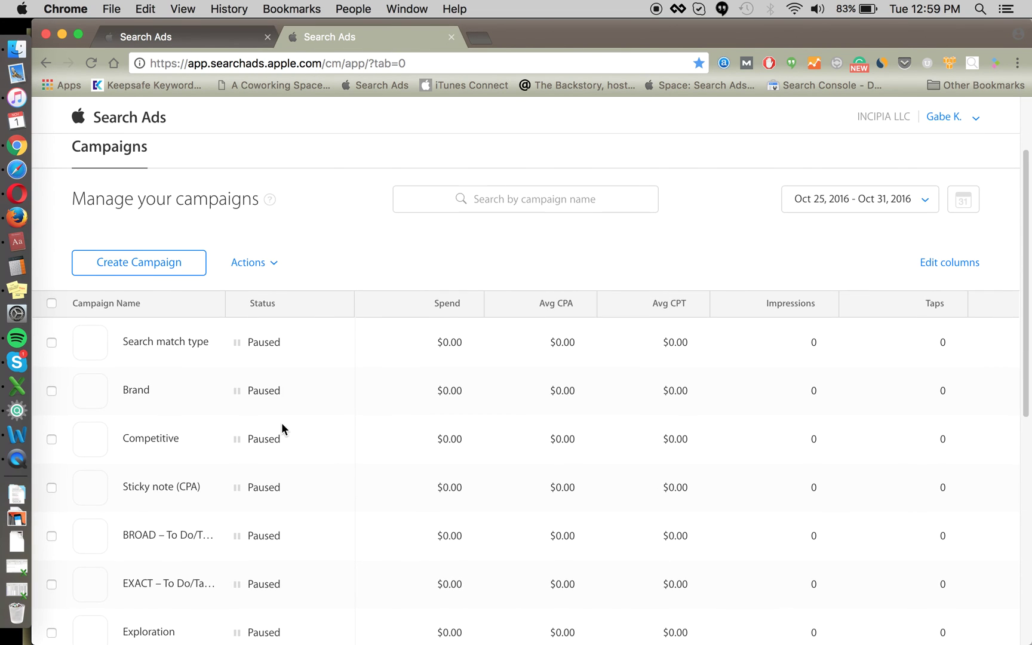
click(168, 536)
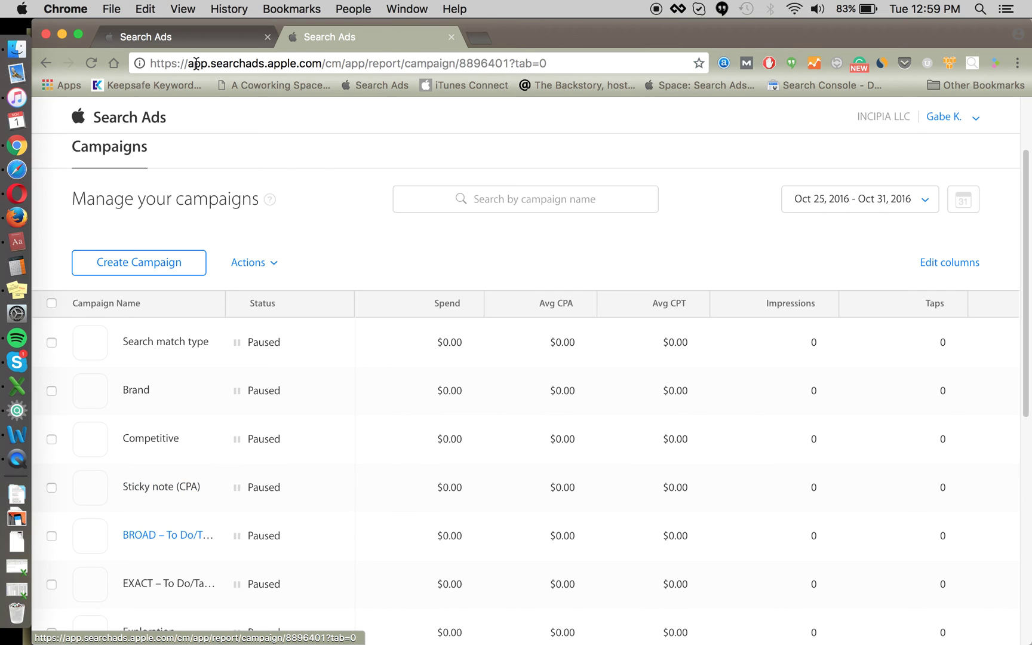
click(178, 35)
scroll(358, 492, down, 1)
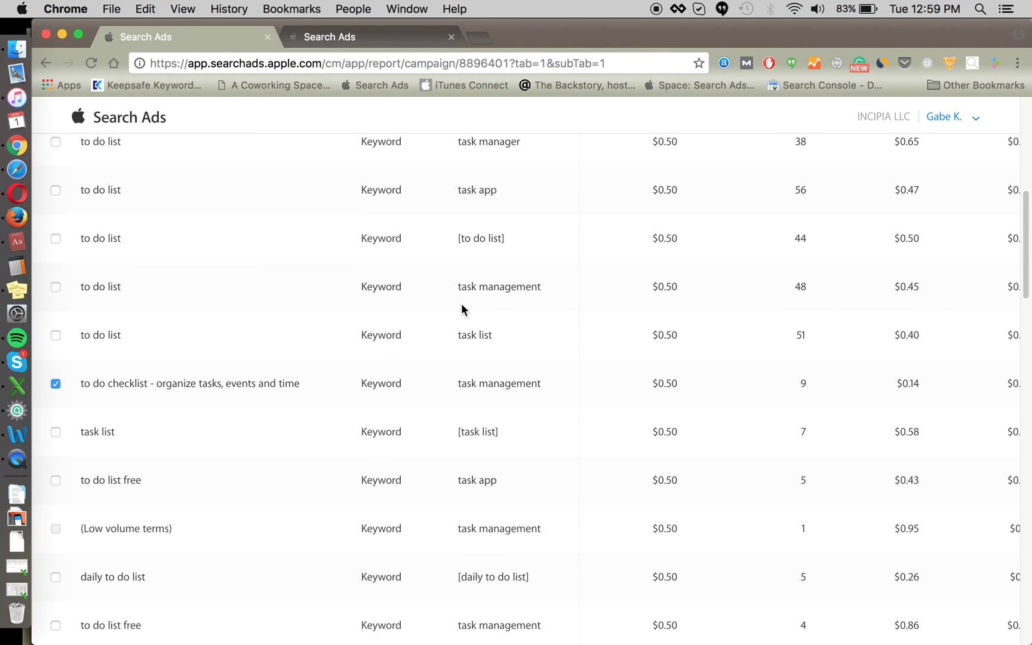
click(376, 35)
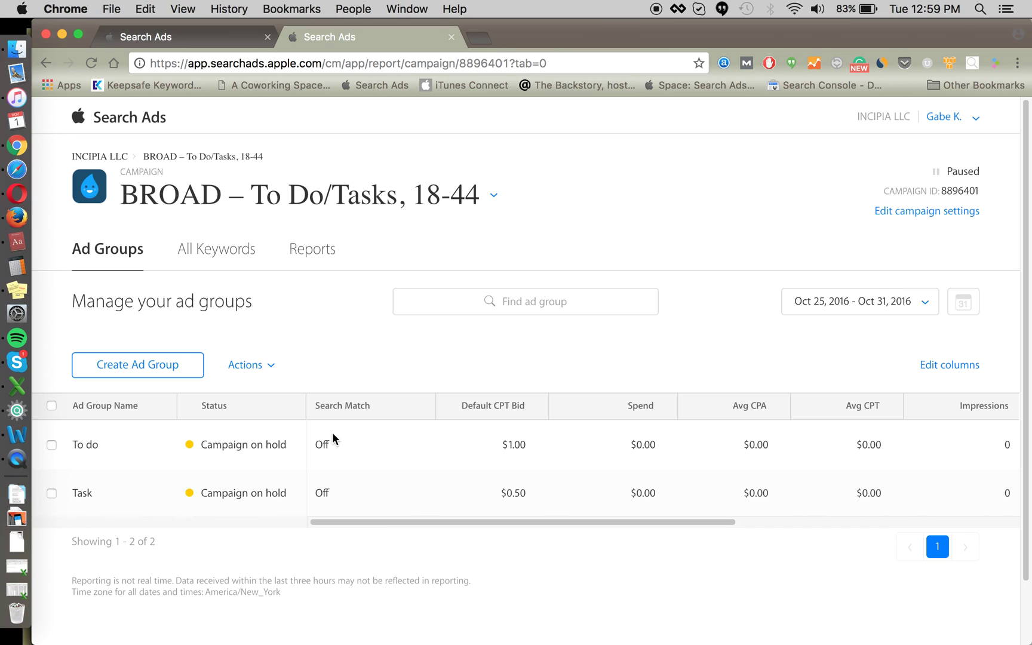
click(84, 444)
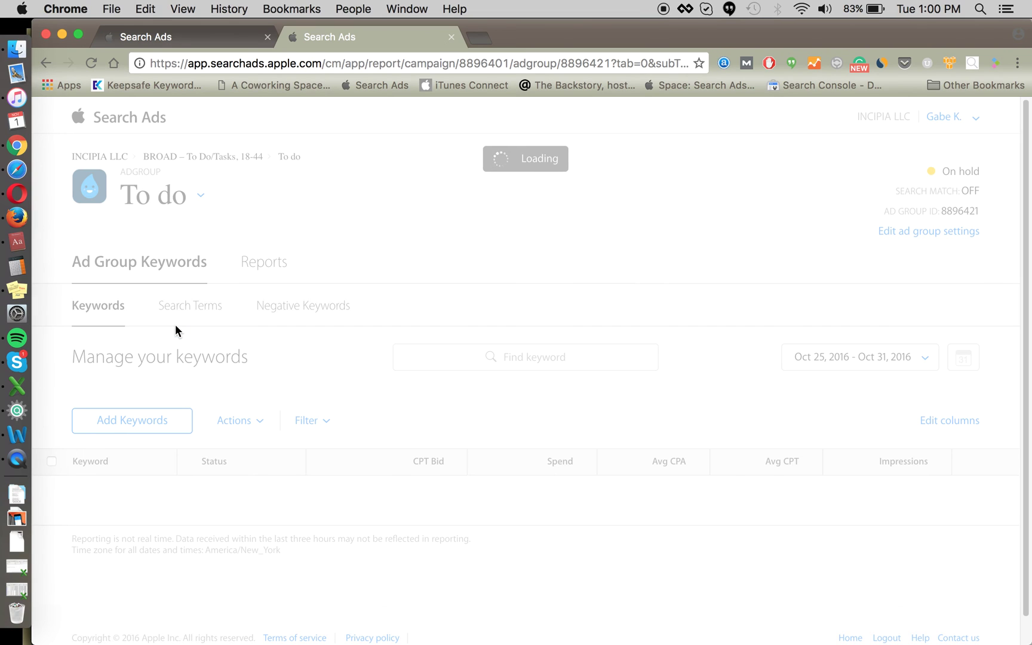
- Enter "to do checklist - organize tasks, events and time" as a custom keyword for the "To do" ad group
click(151, 421)
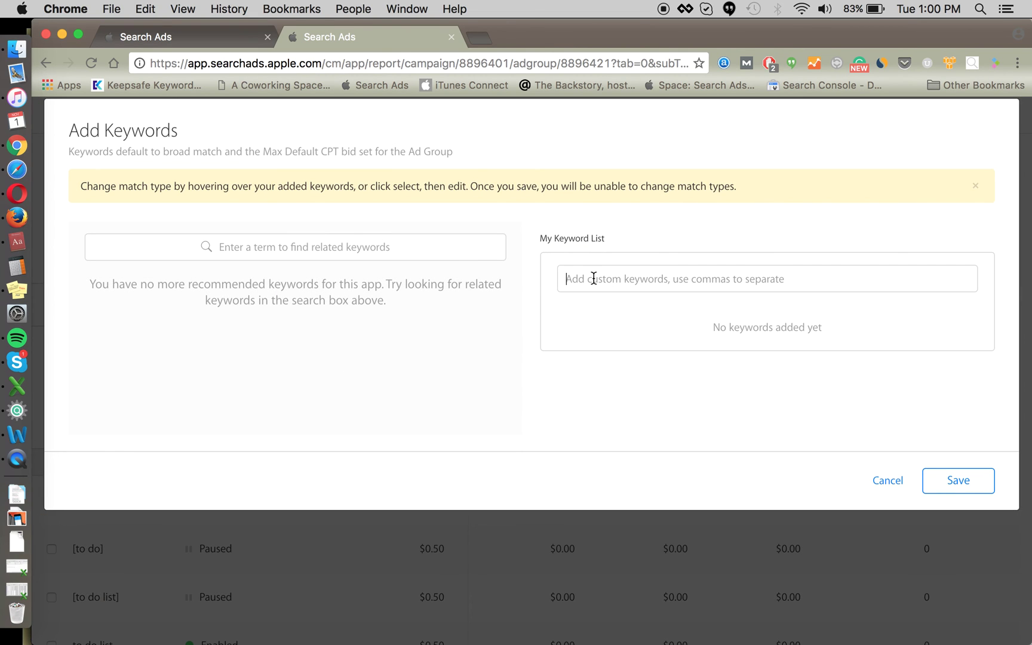
click(592, 278)
text(to do checklist - organize tasks, events and time)
key(Return)
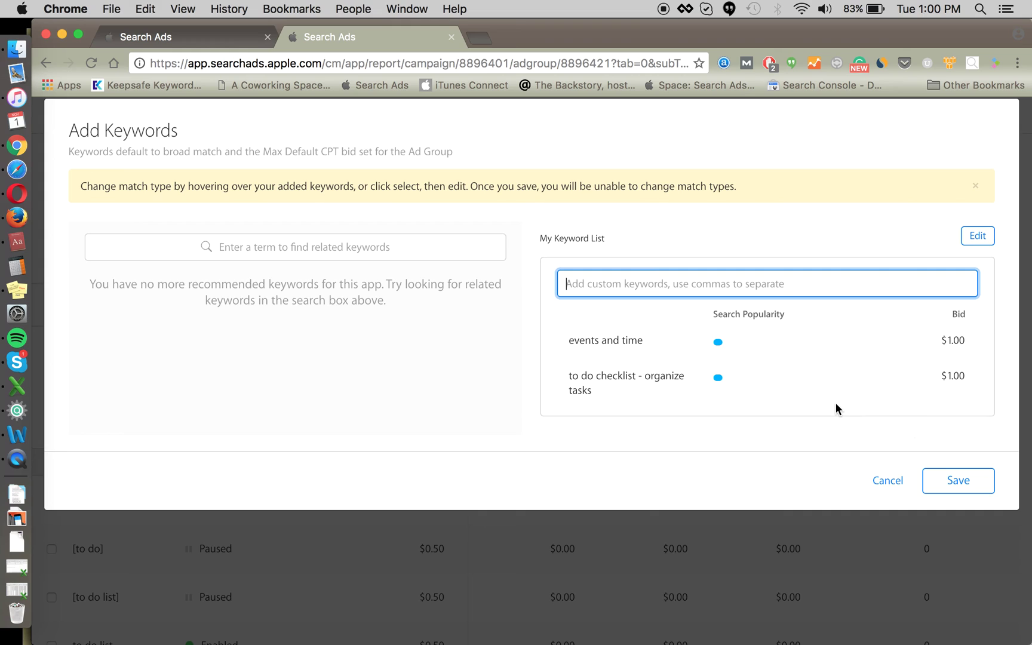
- Delete the "events and time" entry from the keyword list and save the "to do checklist - organize tasks" keyword
click(974, 237)
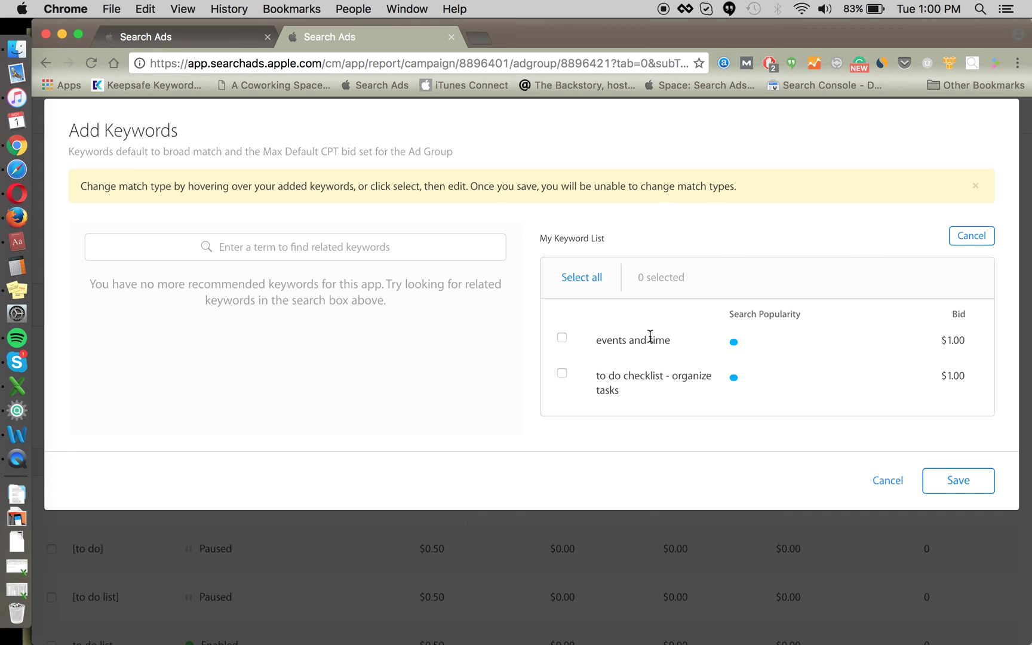
click(562, 337)
click(954, 277)
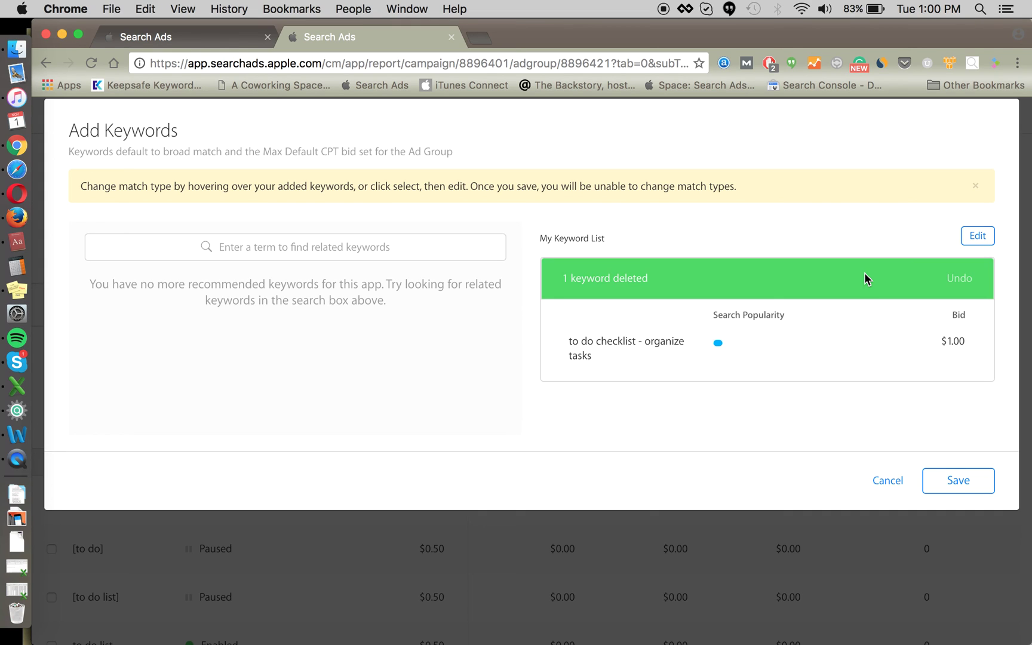
click(933, 481)
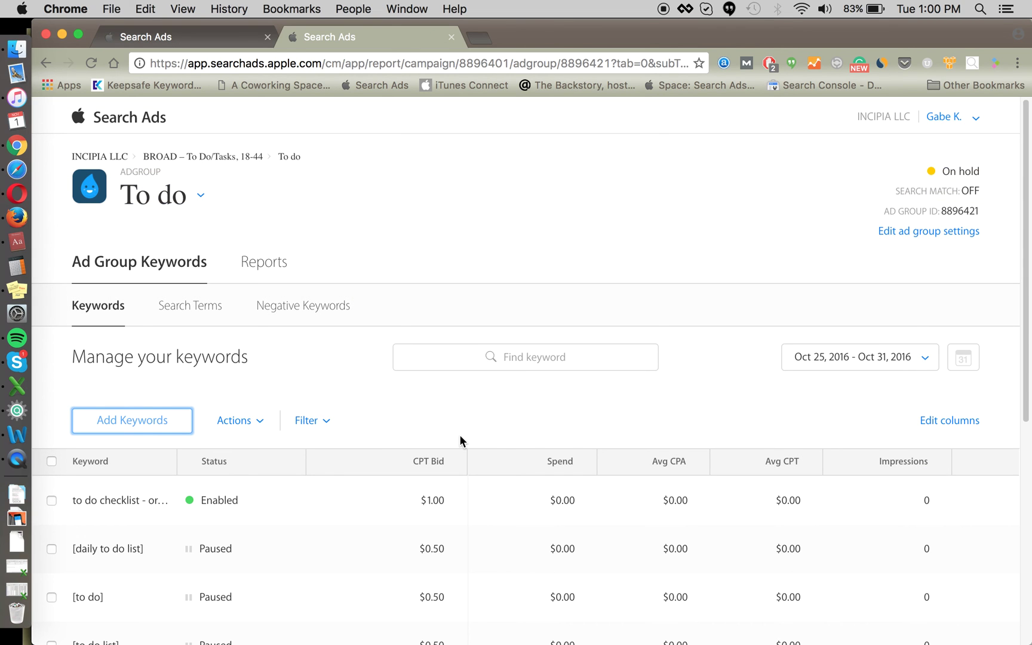
- Open the parent campaign "BROAD – To Do/Tasks, 18-44" in another new browser tab
scroll(254, 465, down, 2)
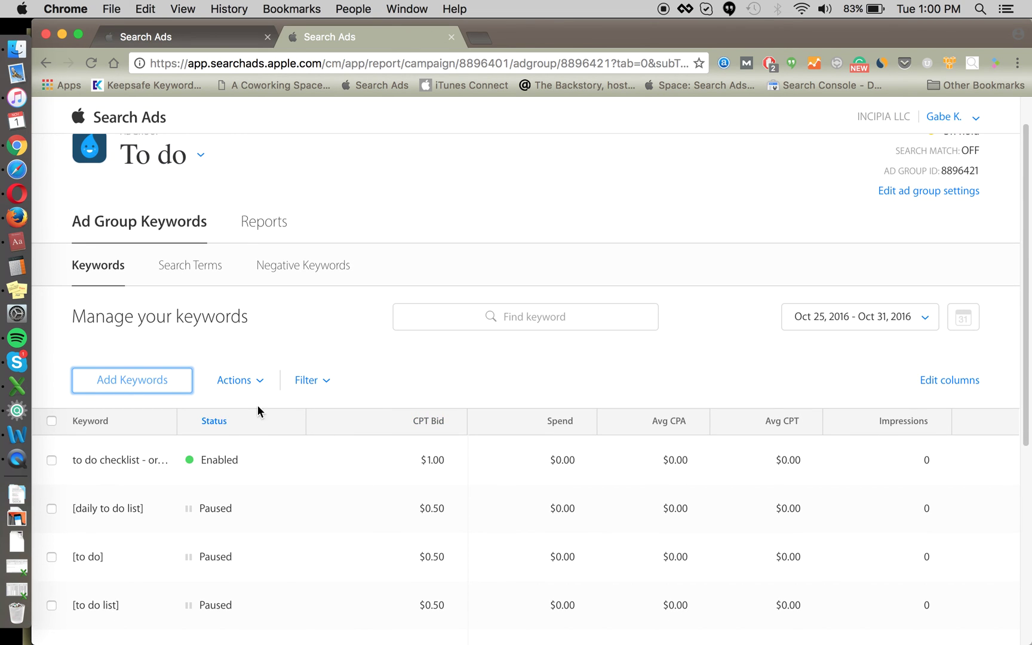
scroll(279, 376, up, 2)
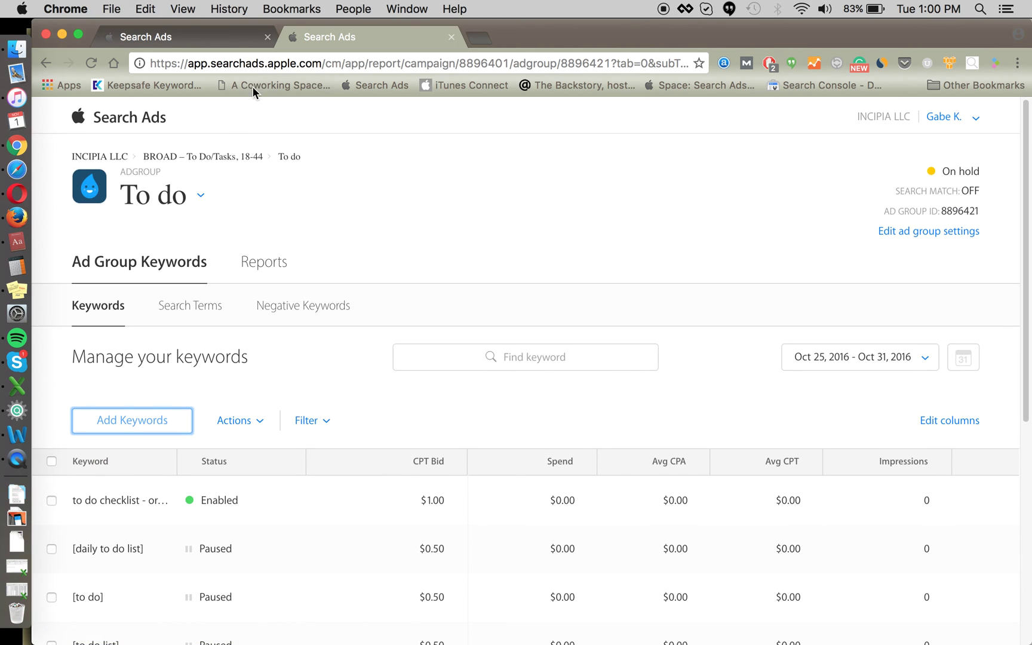
right_click(221, 158)
click(257, 165)
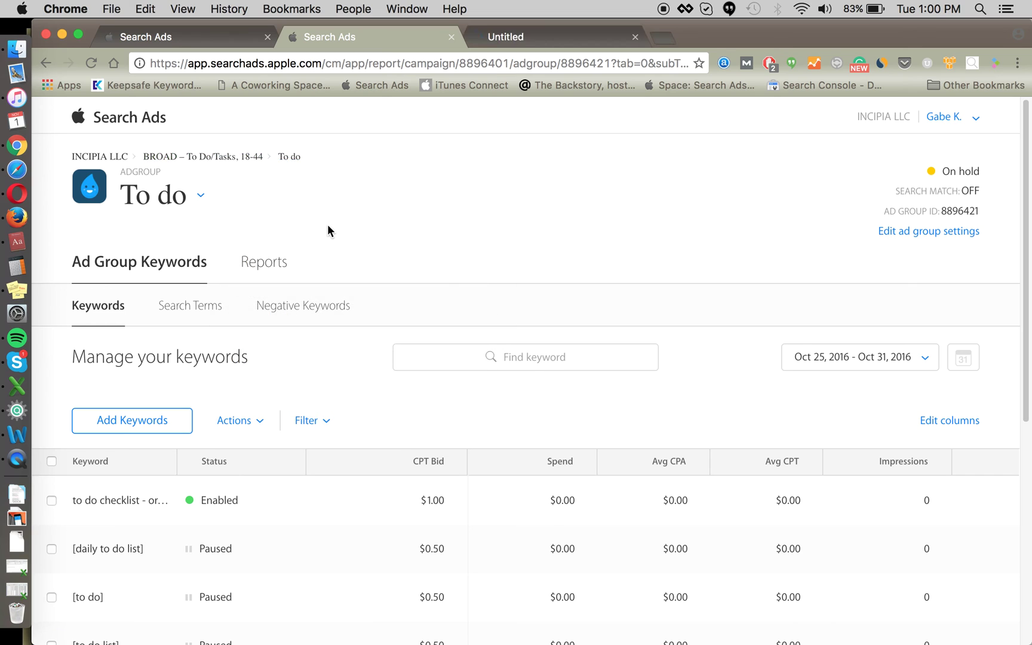
- Check the actions available for the "to do checklist" keyword, and open the "To do" ad group's negative keywords
scroll(209, 417, down, 4)
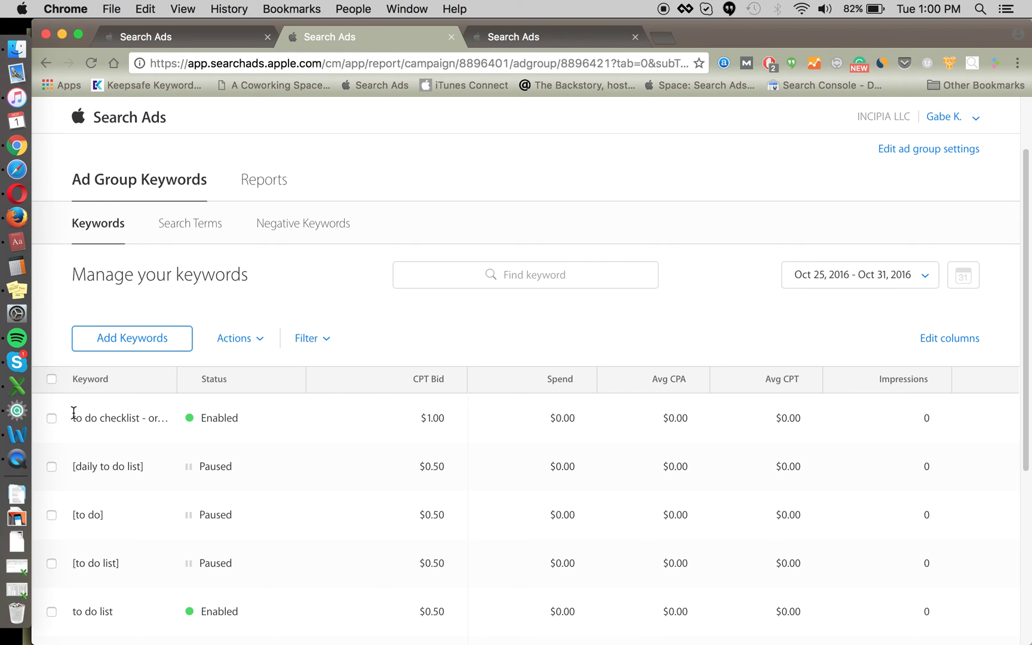
click(52, 417)
click(230, 337)
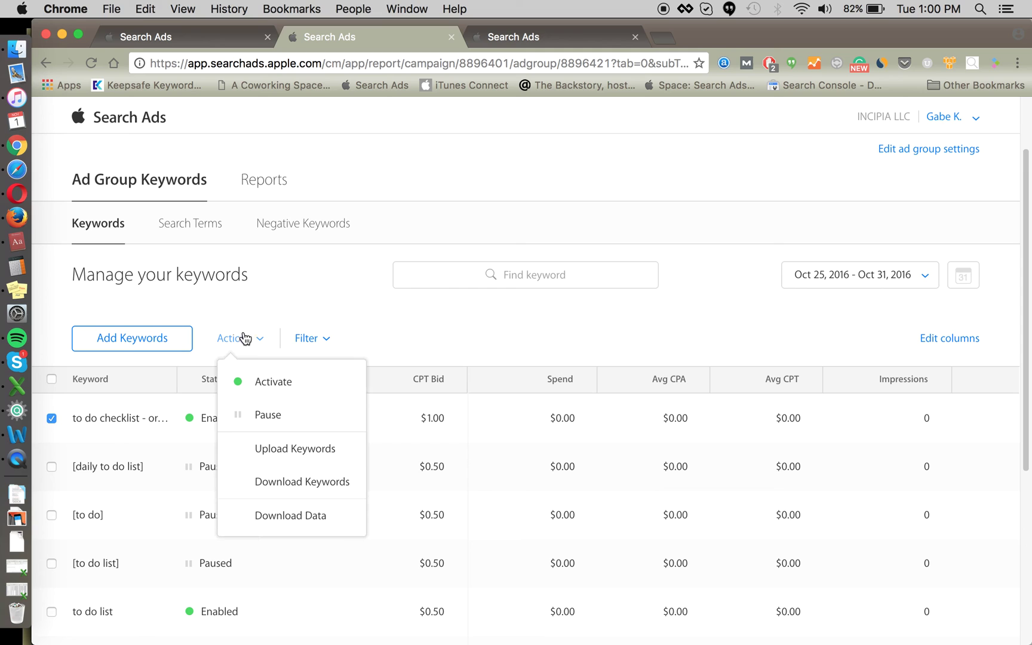
click(336, 287)
click(328, 236)
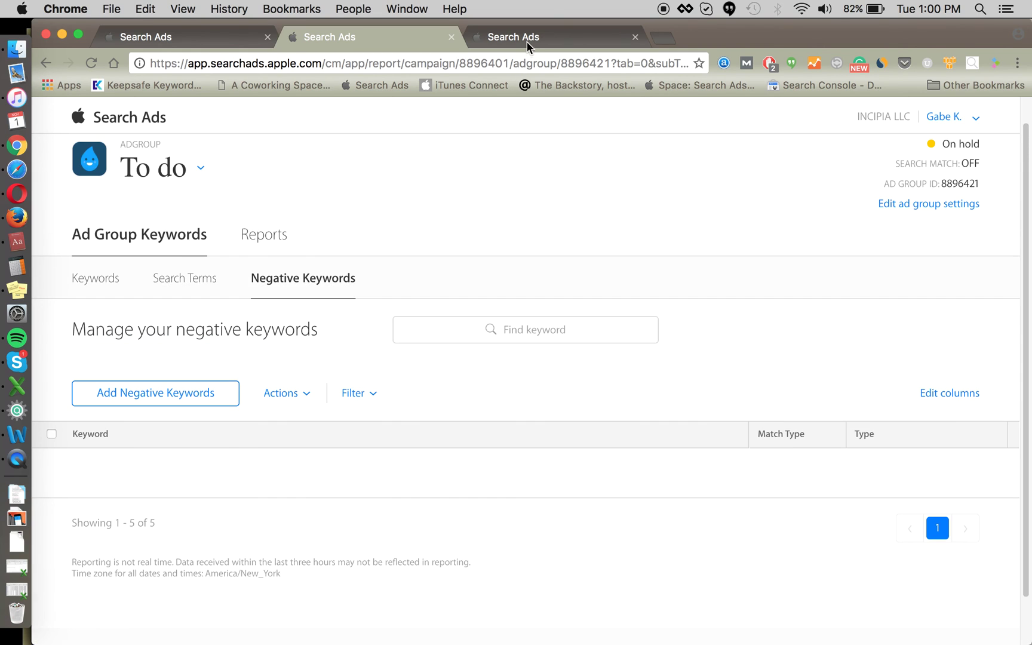
- Open the "To do" ad group in the campaign's browser tab, and return to the ad group's negative keywords
key(ctrl+Tab)
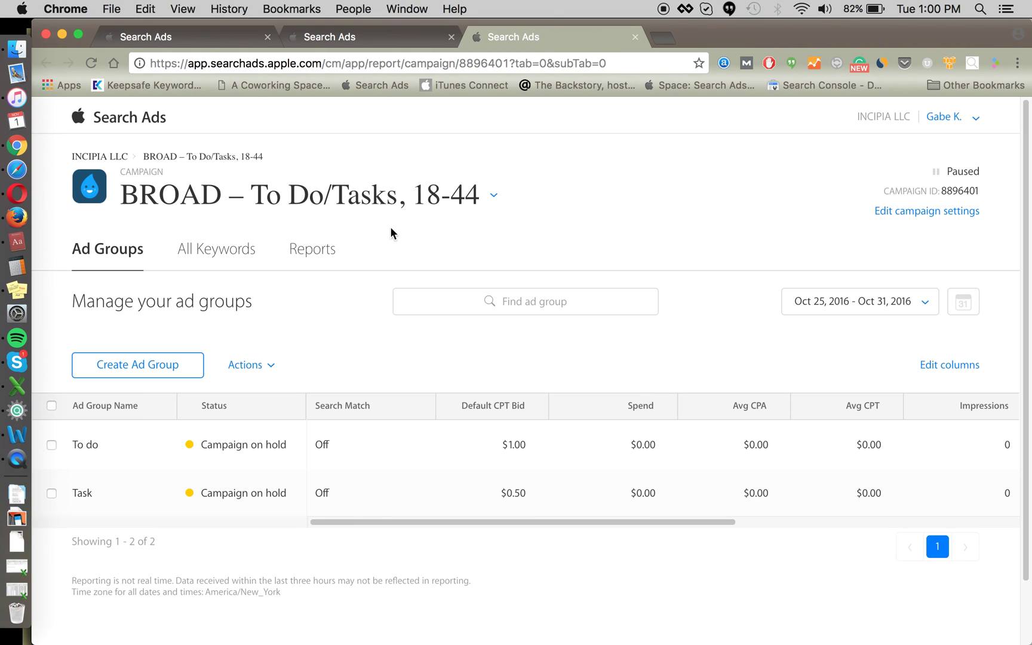
click(90, 445)
click(358, 37)
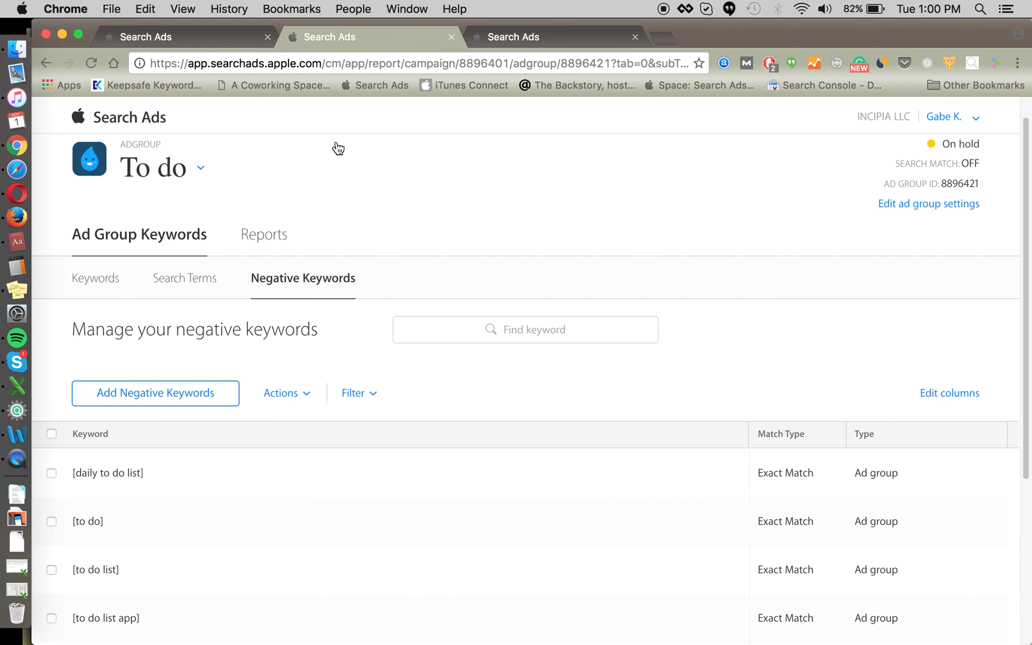
- Try to add "[to do checklist - organize tasks, events and time]" as a negative keyword of the "To do" ad group
scroll(207, 421, down, 1)
click(192, 361)
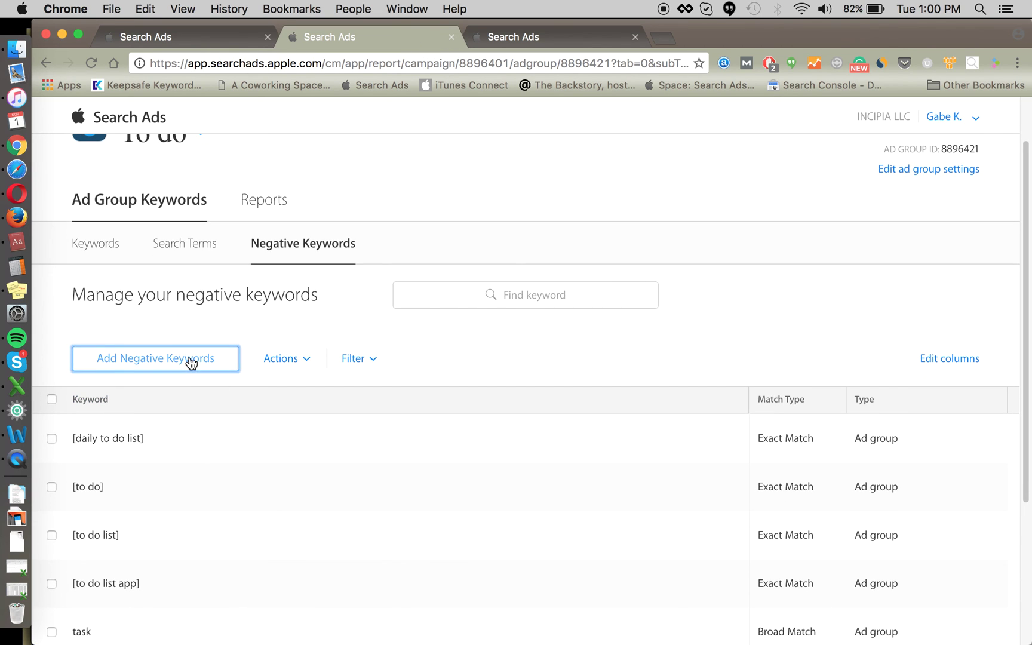
click(523, 404)
text([to do checklist - organize tasks, events and time])
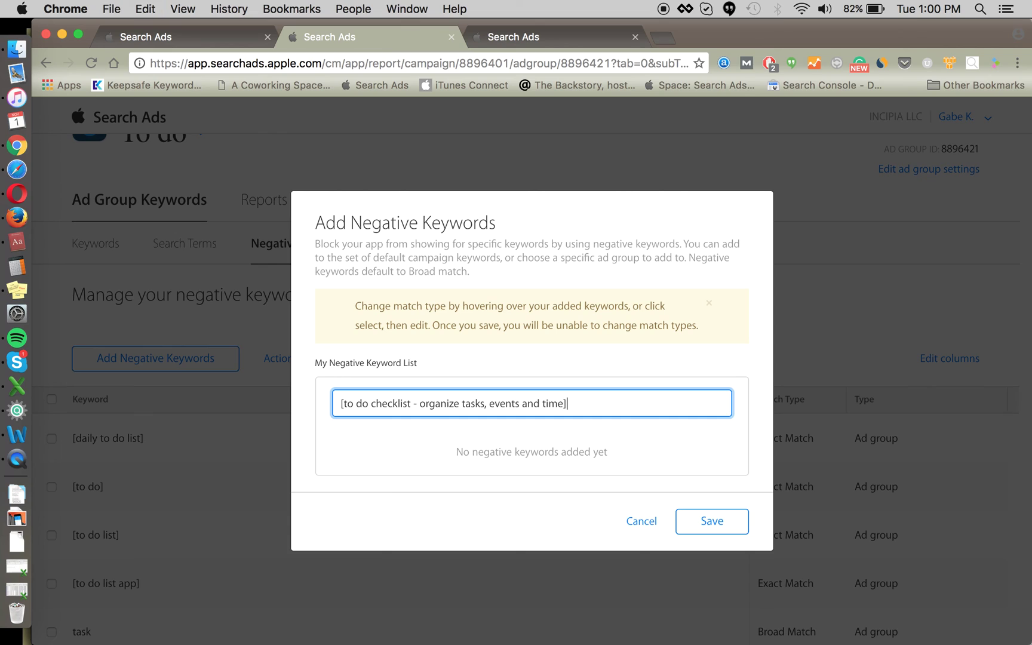
click(713, 522)
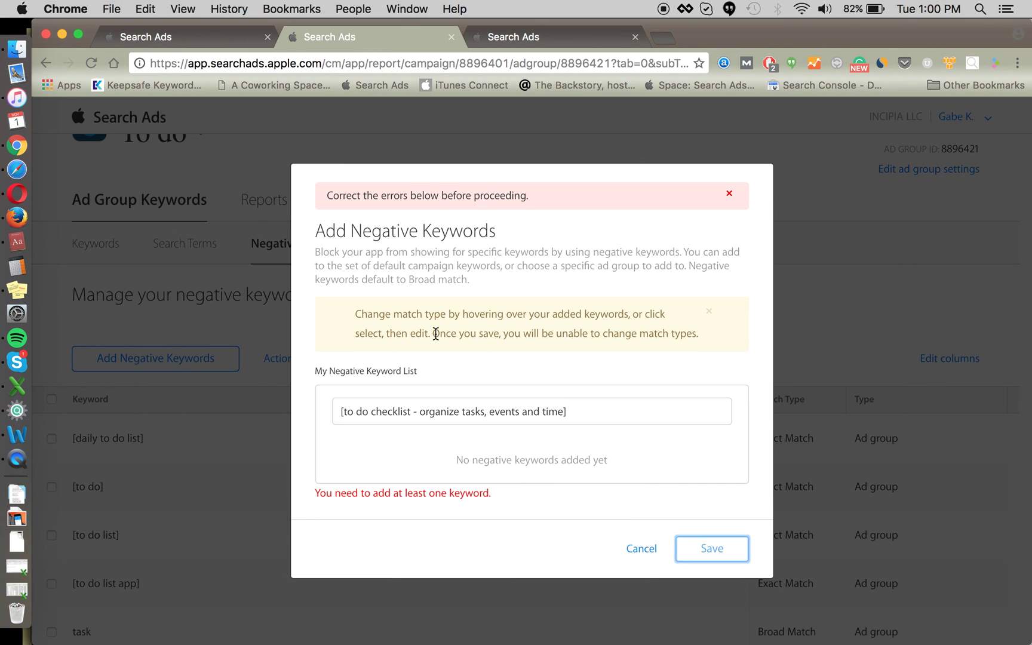
- Remove the square brackets from the negative keyword text and add it to the negative keyword list
click(565, 424)
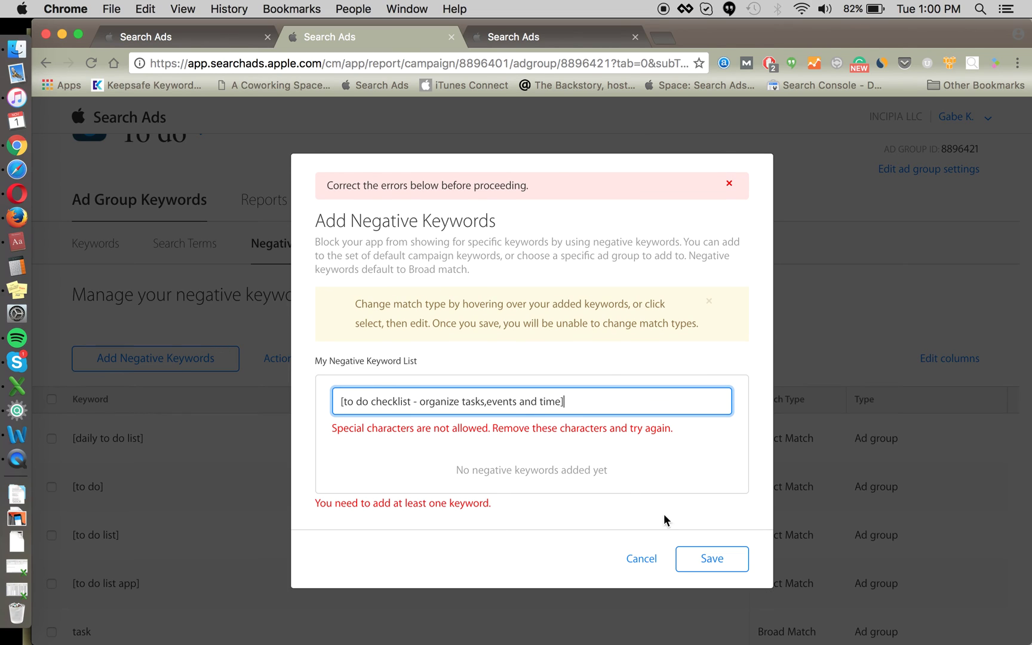
key(Delete)
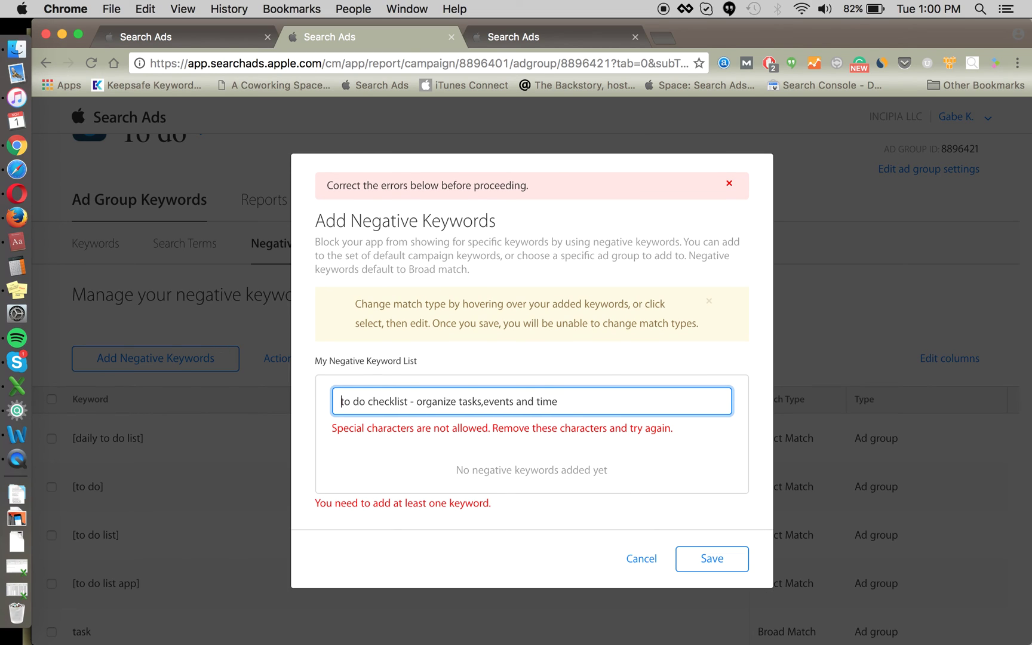
key(Return)
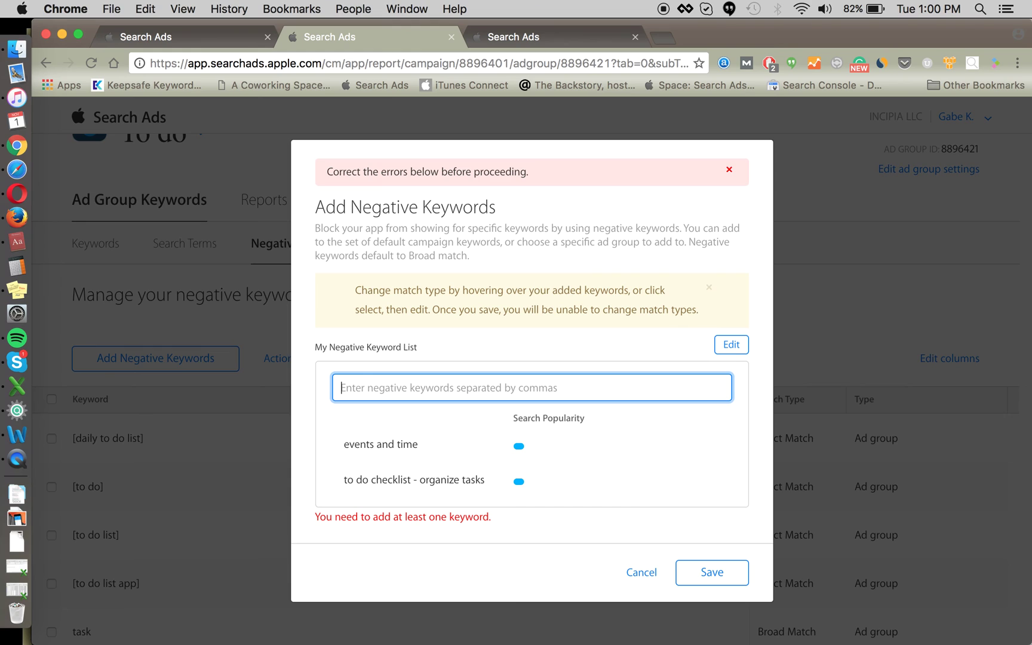
- Delete the "events and time" entry from the negative keyword list
click(728, 345)
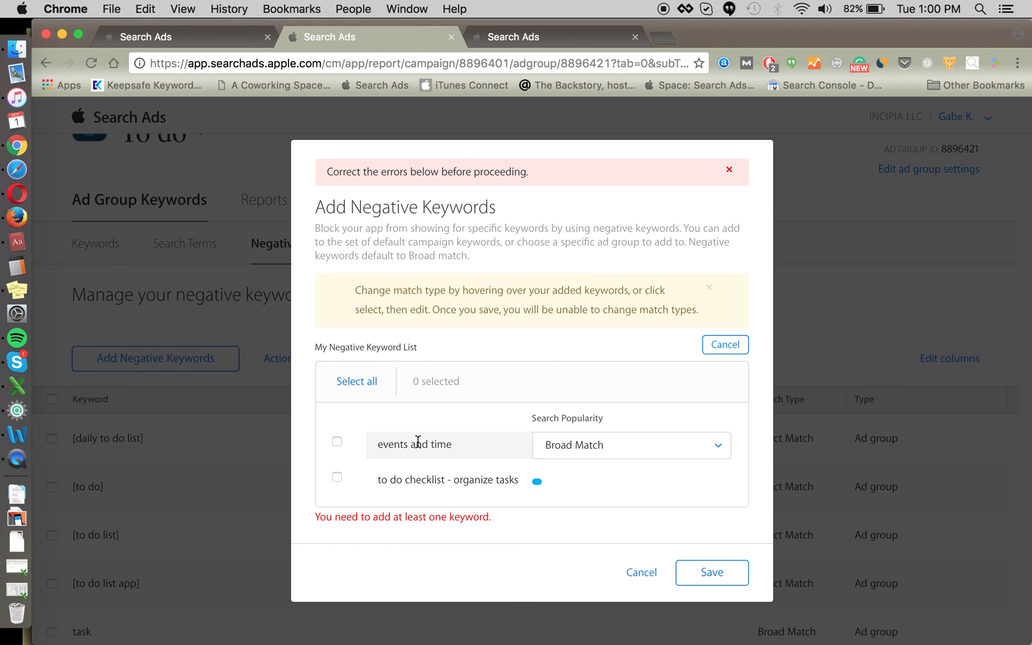
click(337, 442)
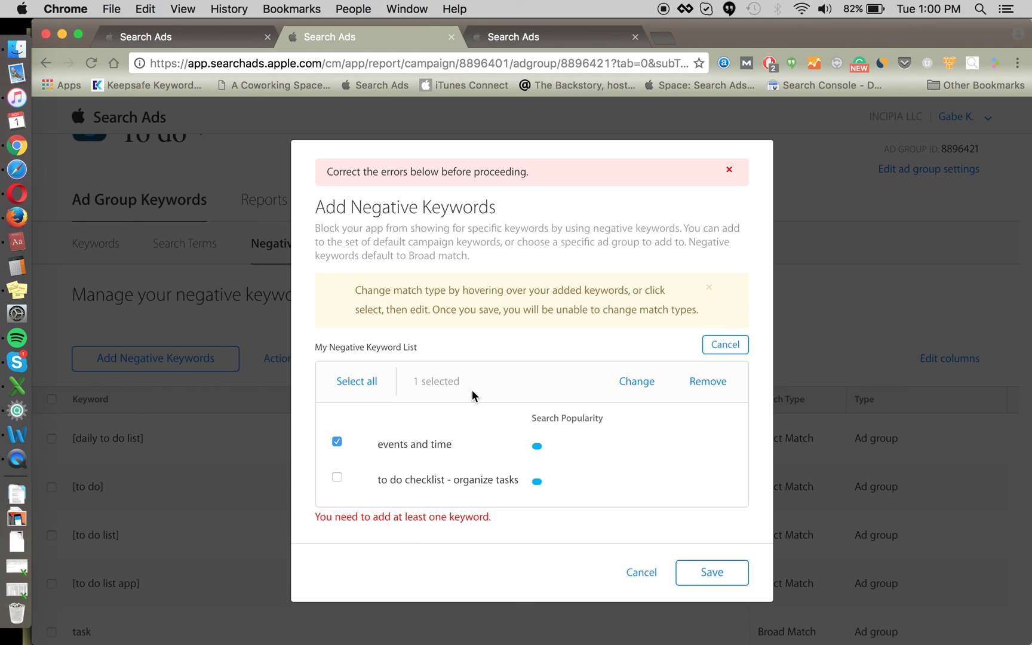
click(714, 380)
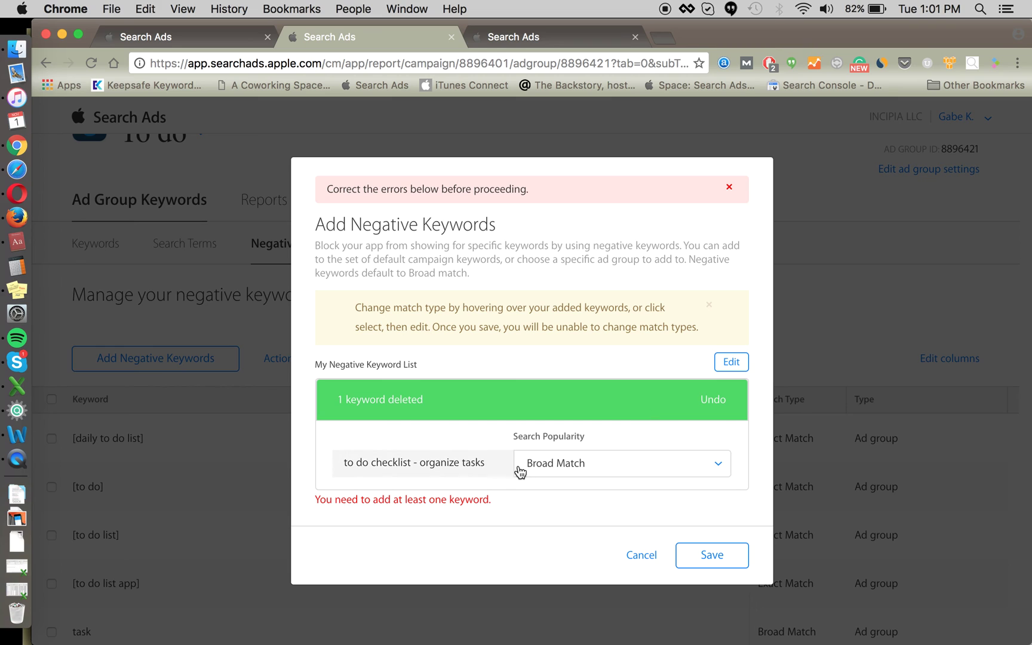
key(super+Tab)
key(super+Tab)
key(super+shift+Tab)
key(super+shift+Tab)
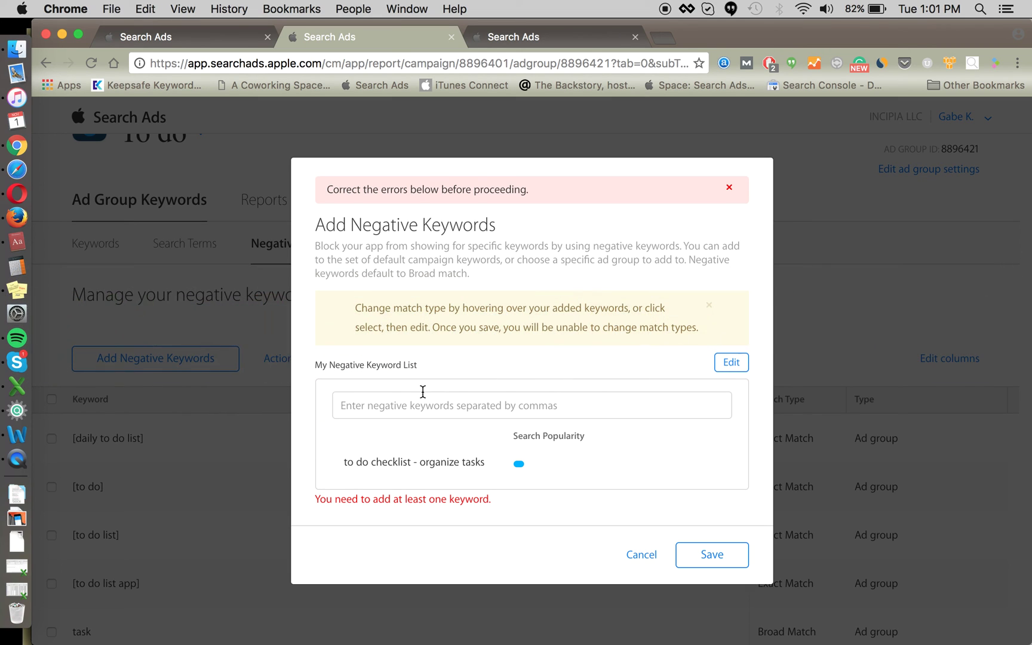
- Set the "to do checklist - organize tasks" negative keyword to Exact Match and save it
mouse_move(458, 462)
click(540, 464)
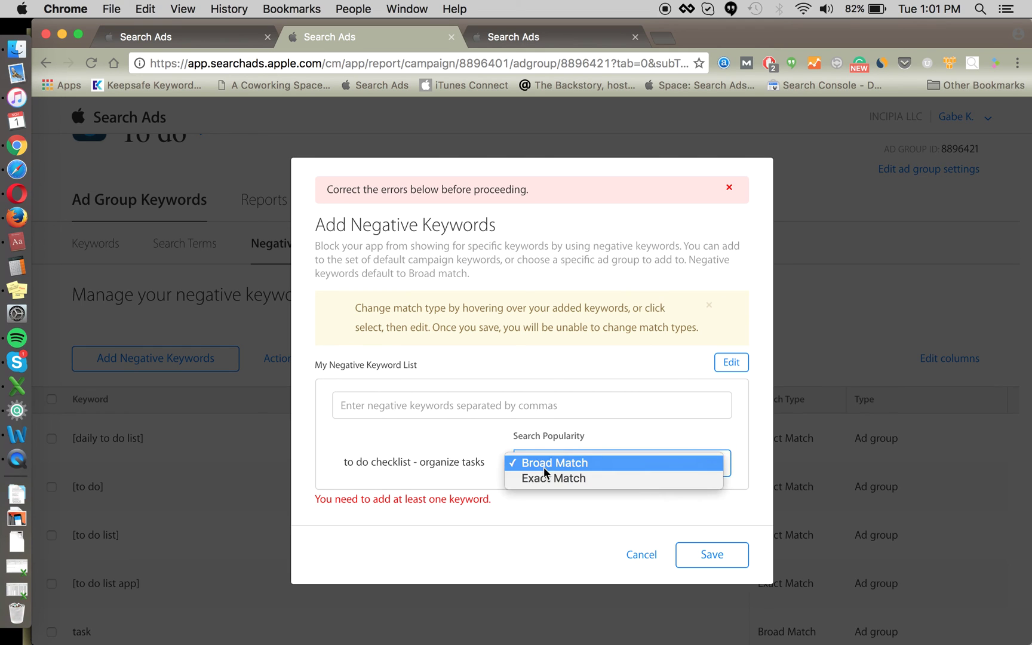
click(543, 479)
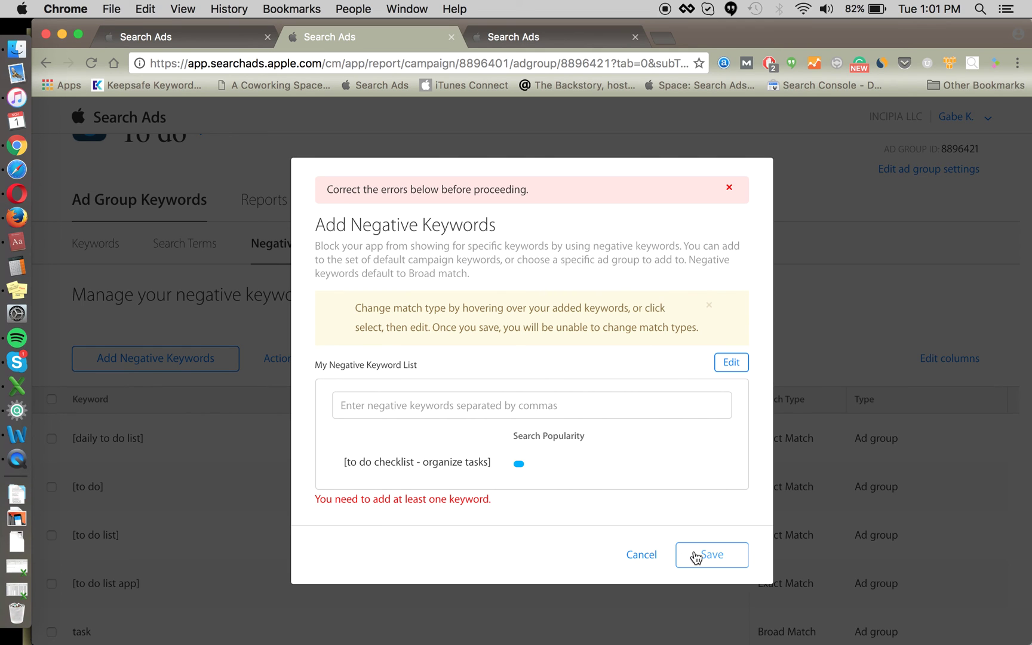
click(695, 555)
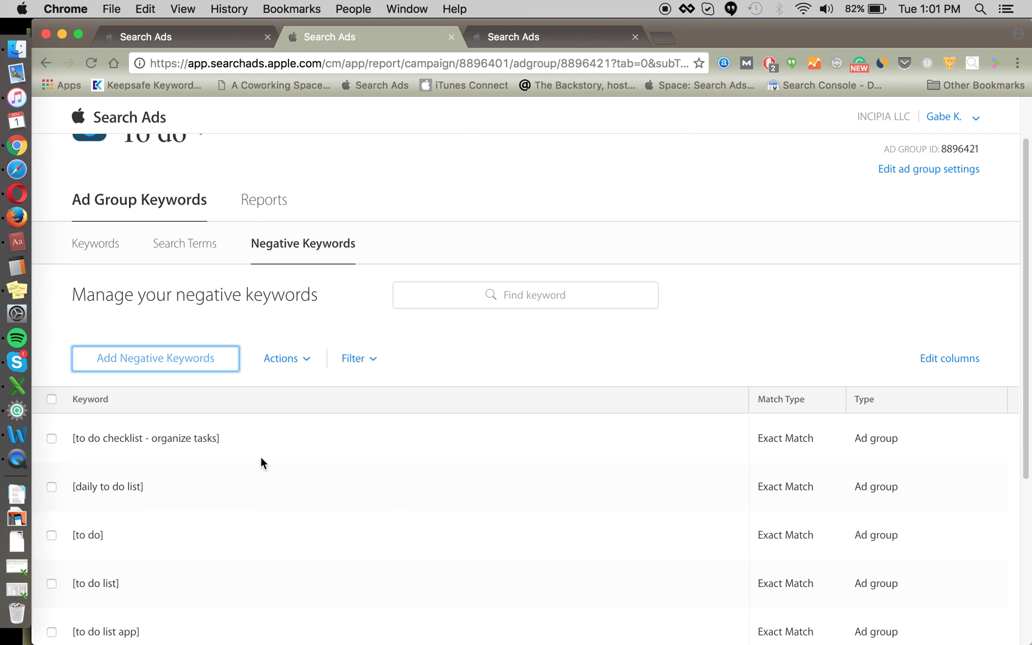
drag(218, 438, 70, 437)
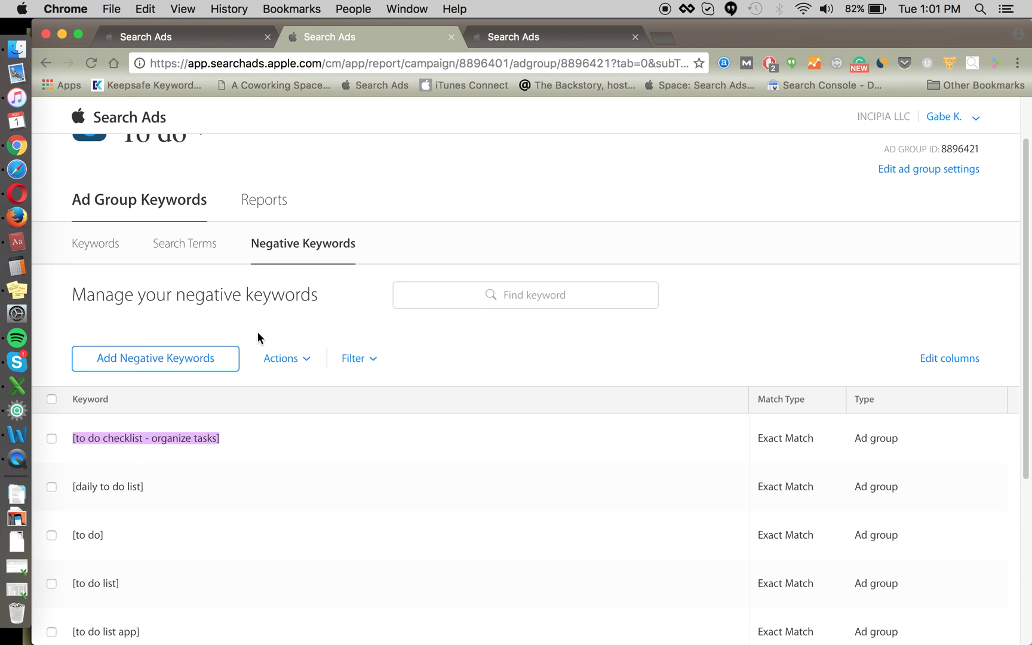
- Reload the "To do" ad group's keywords page in its browser tab, and return to the campaign's search terms
click(524, 37)
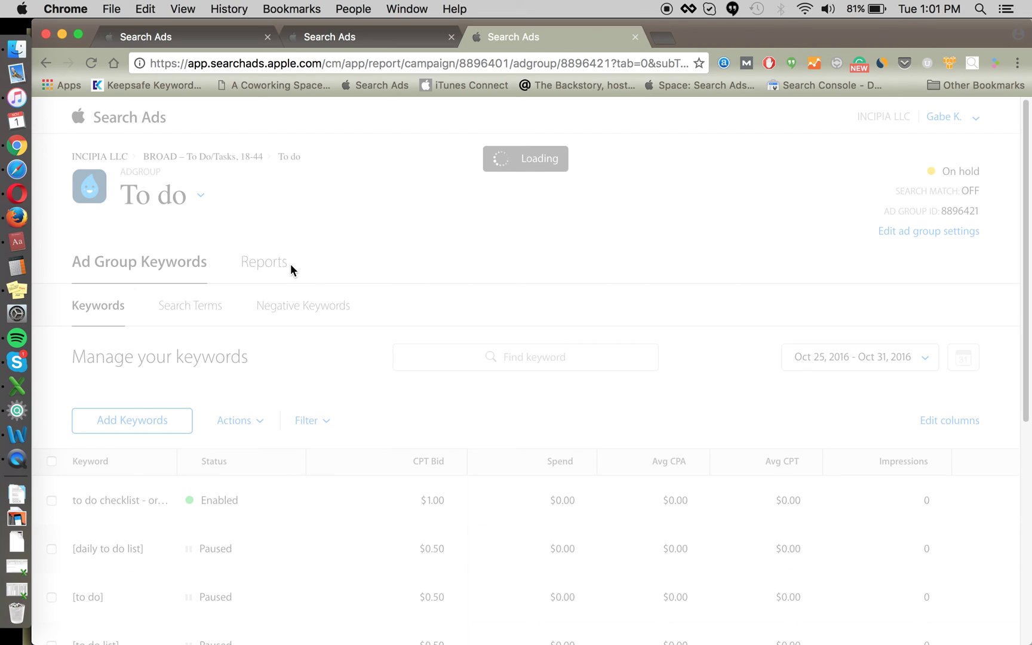
key(super+r)
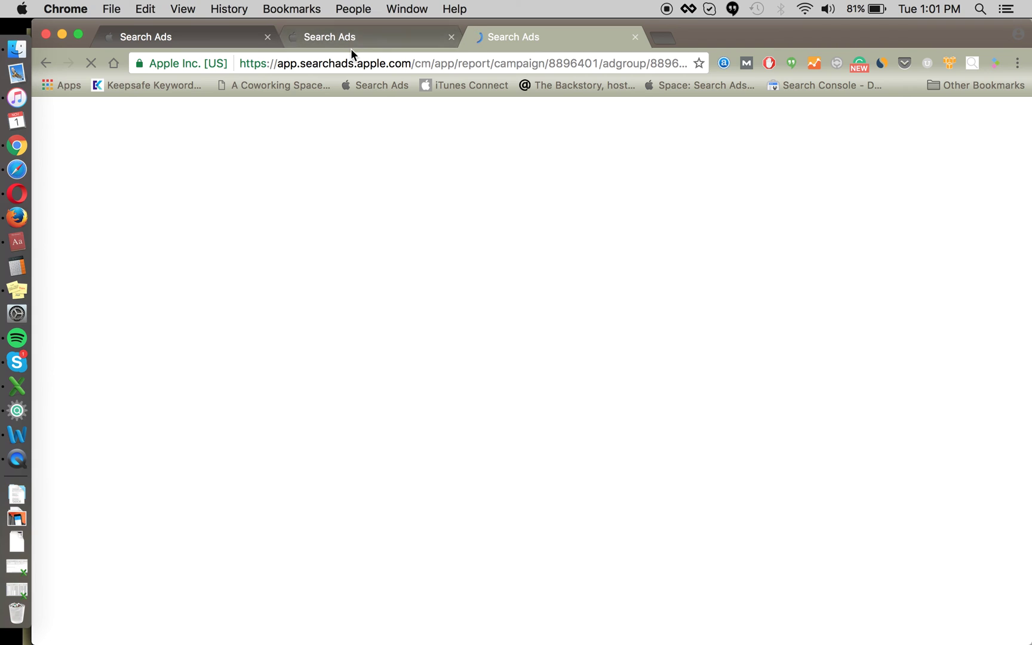
click(221, 37)
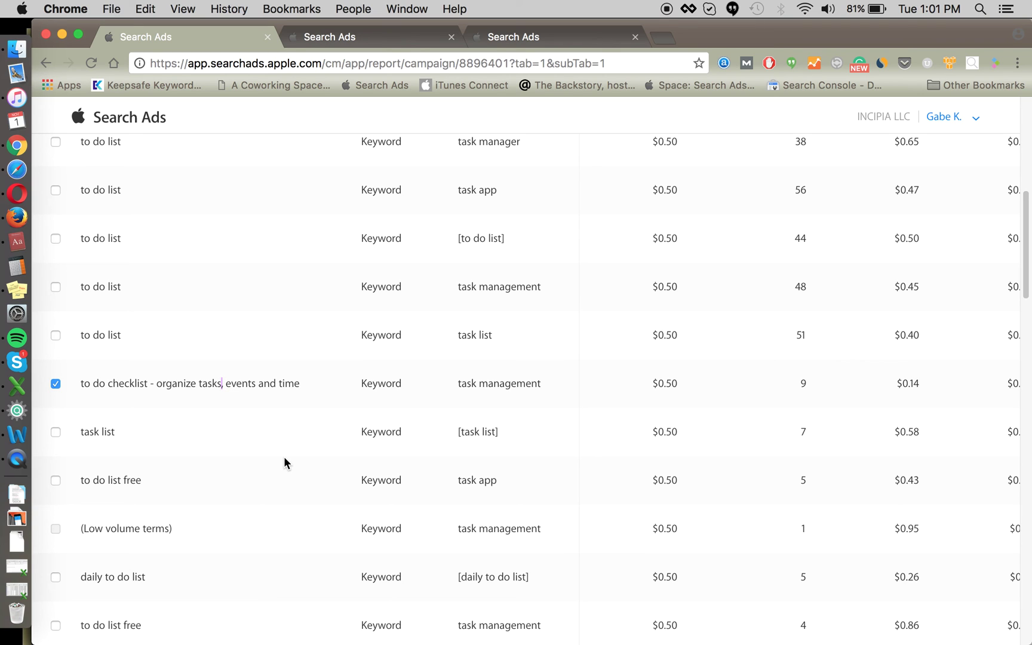
- Copy the search term "to do checklist - organize tasks, events and time" and deselect its row
scroll(284, 458, up, 5)
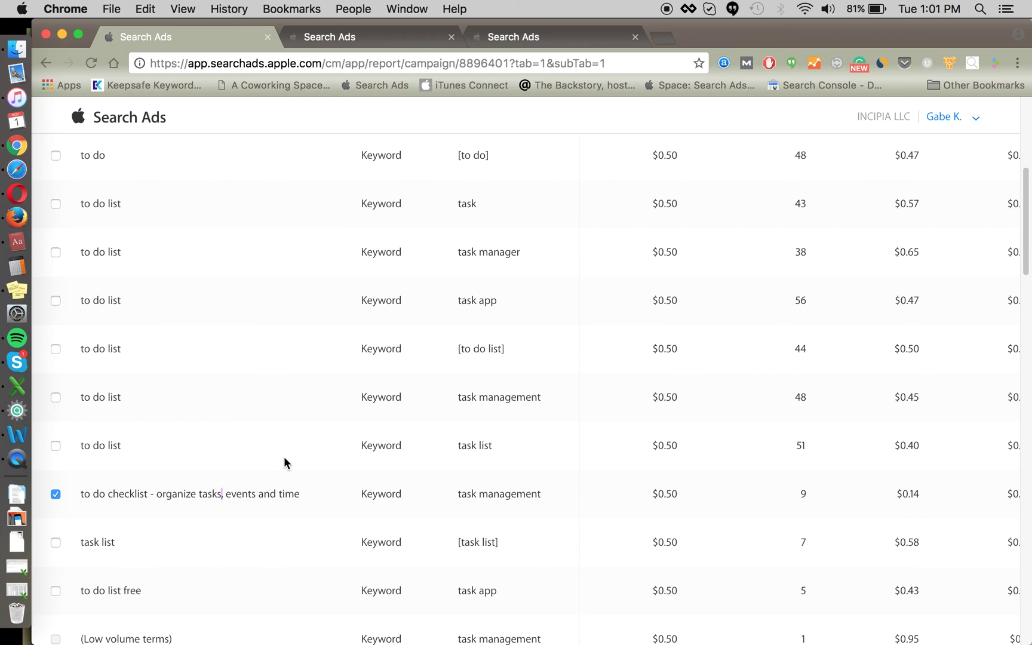
double_click(86, 493)
shift+click(299, 493)
key(super+c)
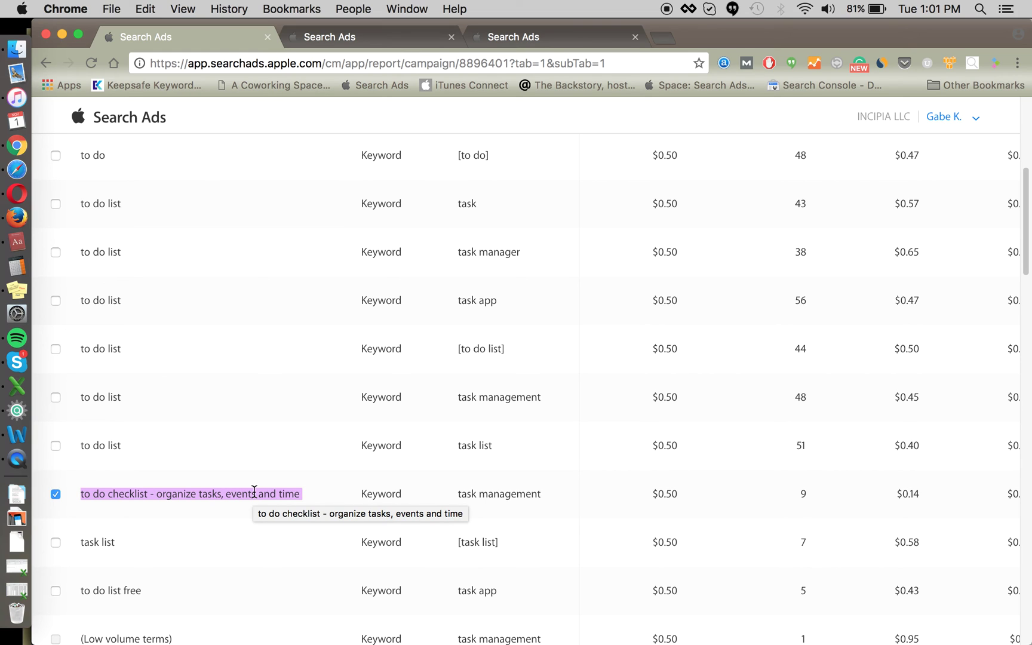
scroll(254, 490, up, 1)
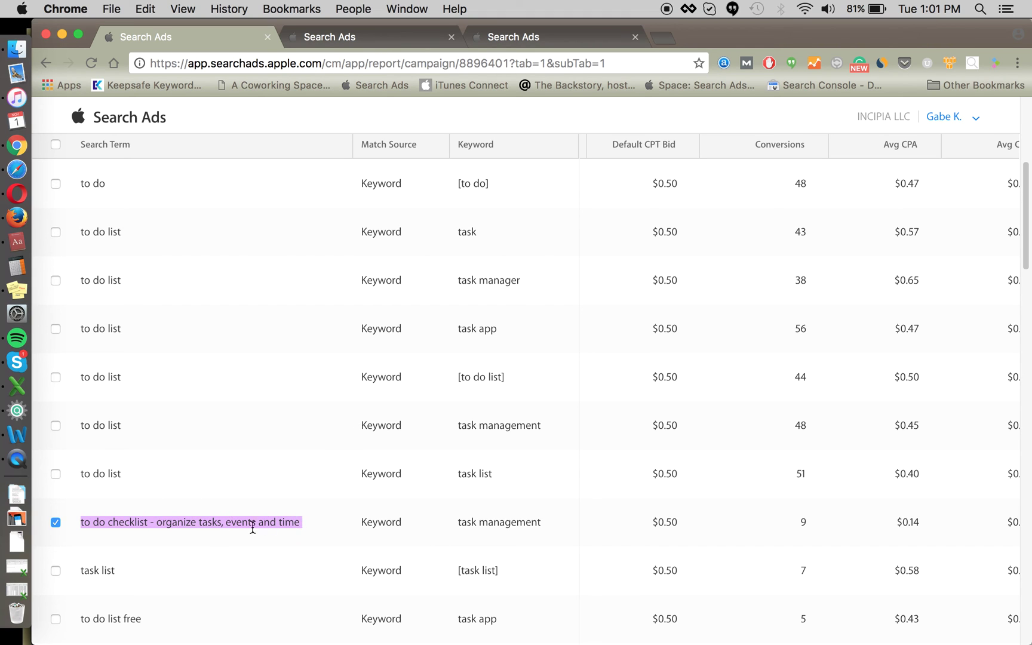
scroll(321, 524, down, 3)
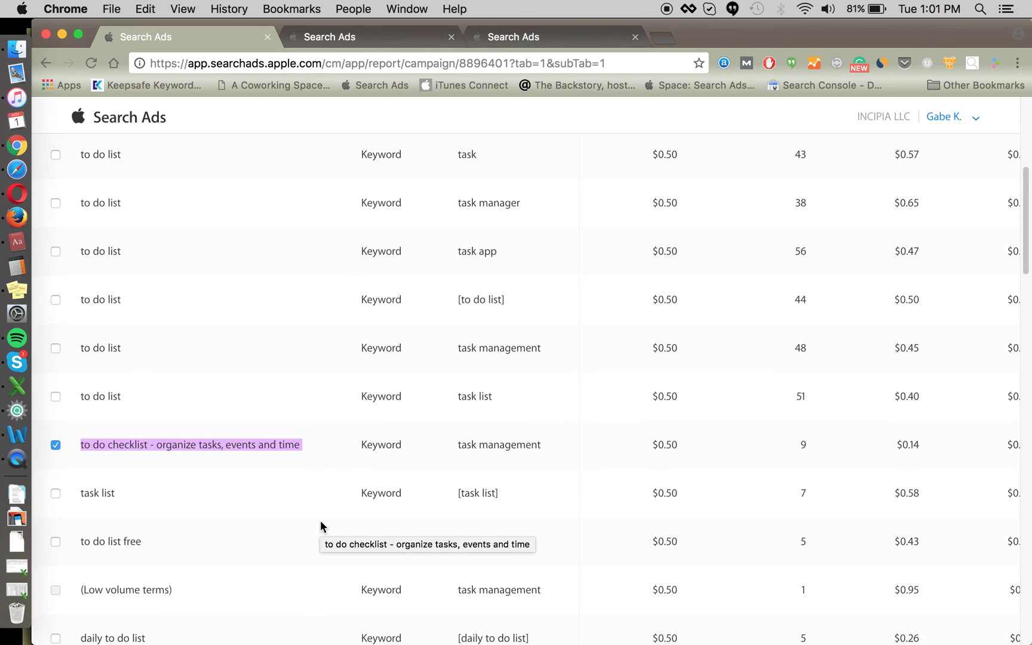
click(55, 427)
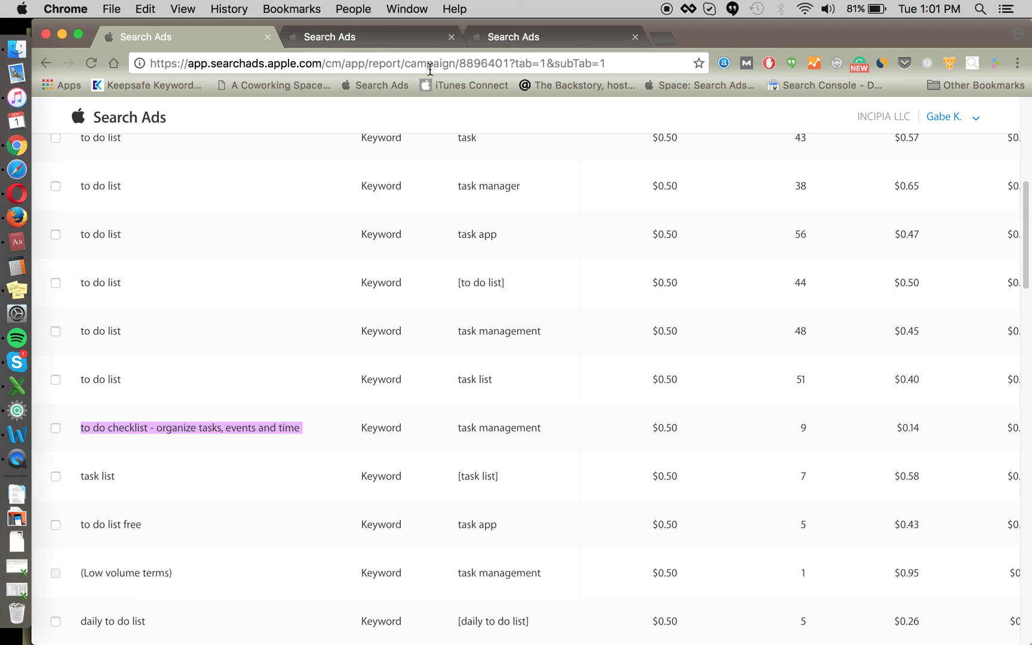
- Examine the "to do checklist - organize tasks, events and time" search term and the keyword it matched
click(498, 35)
click(218, 42)
click(320, 438)
scroll(326, 438, up, 1)
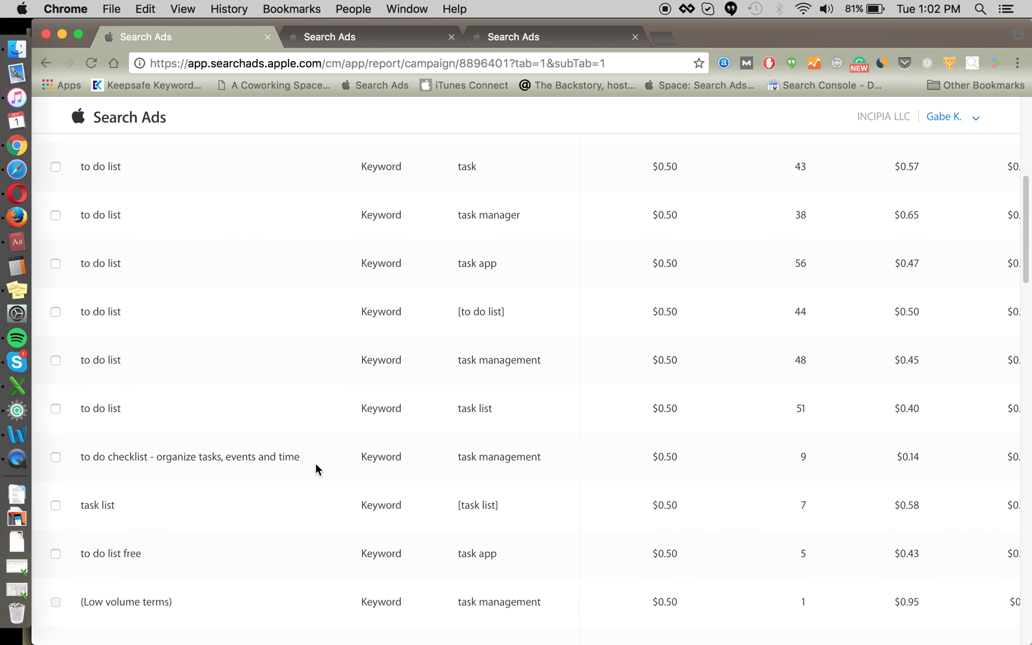
drag(315, 461, 74, 460)
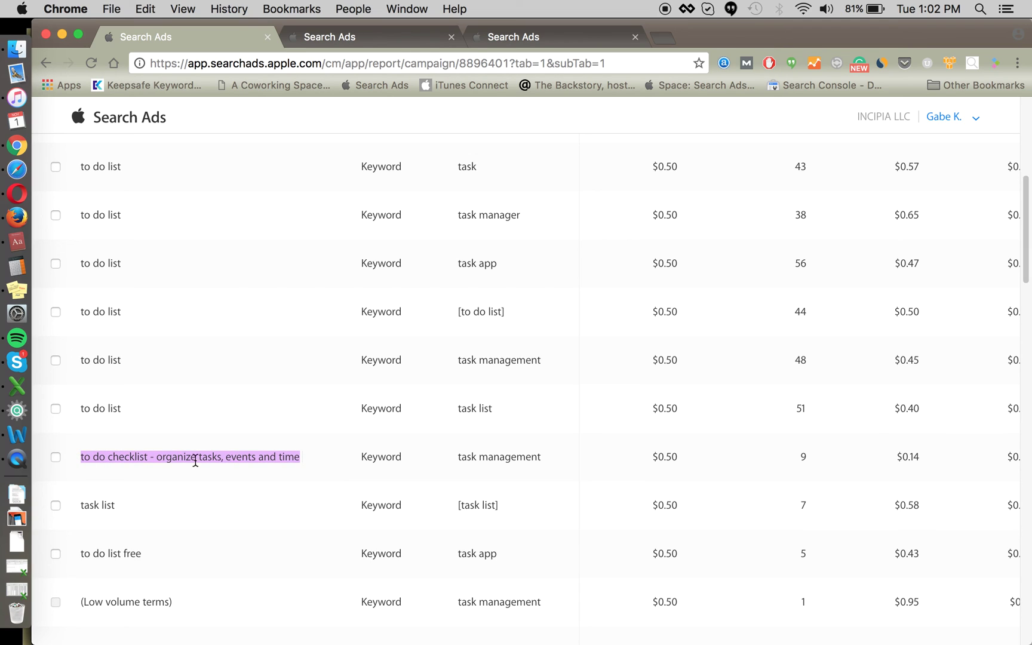
click(319, 461)
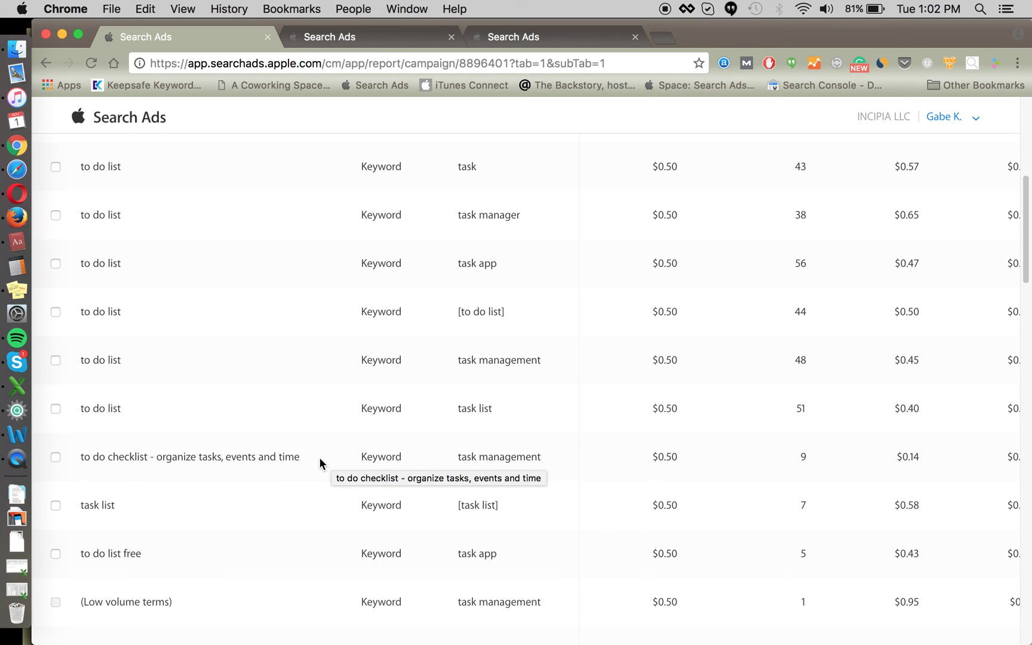
- Examine the search terms further down the list and their conversions, including the "(Low volume terms)" row for "task list"
scroll(513, 433, down, 3)
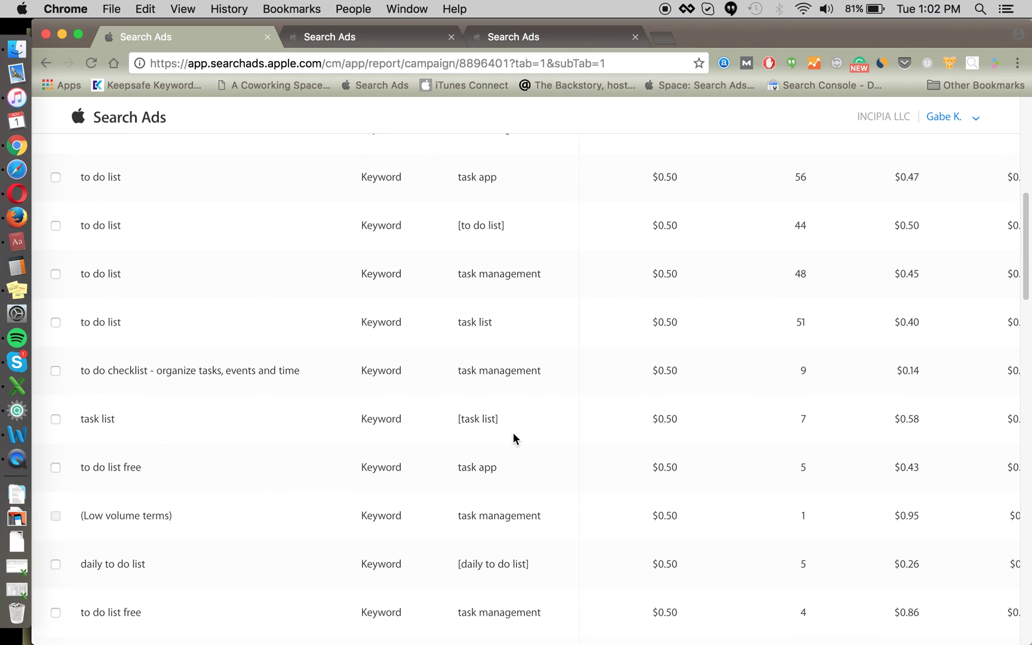
scroll(314, 418, down, 2)
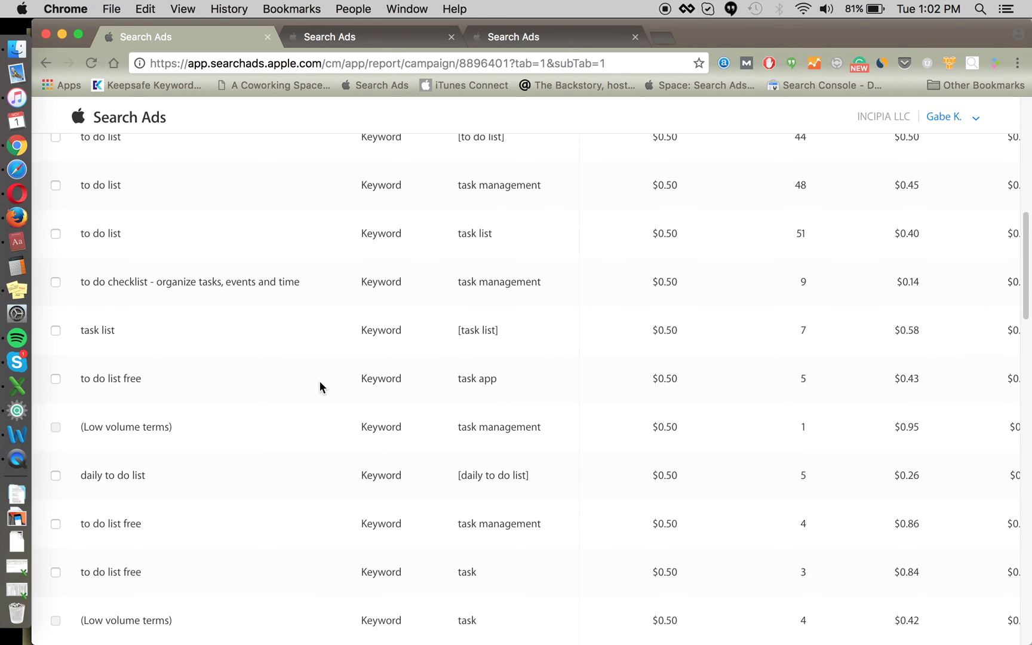
scroll(646, 418, down, 3)
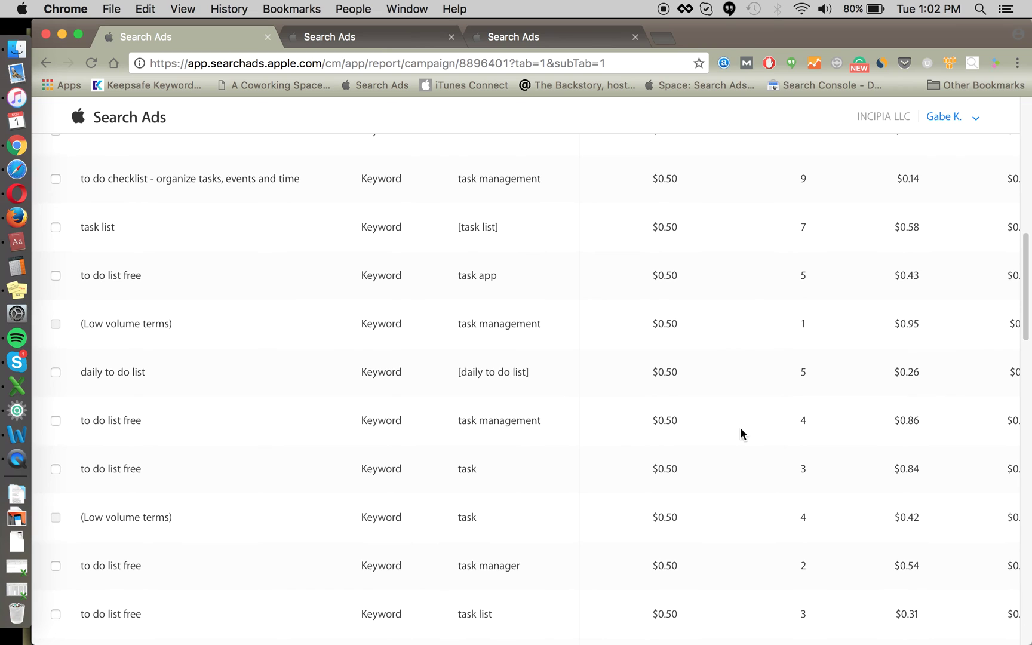
scroll(744, 426, down, 4)
scroll(761, 422, down, 1)
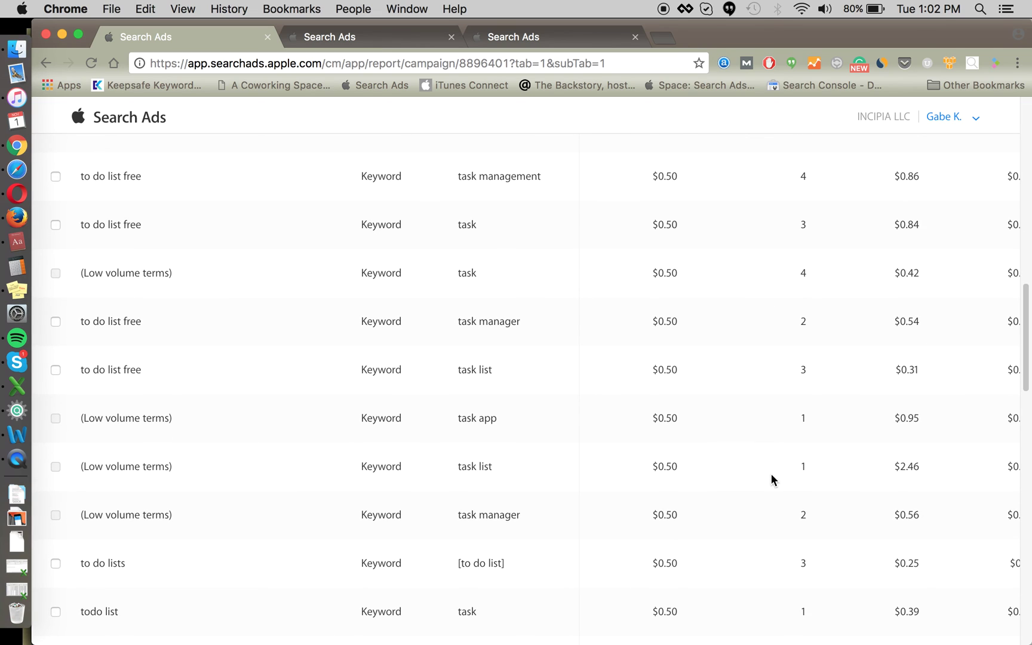
drag(184, 470, 70, 467)
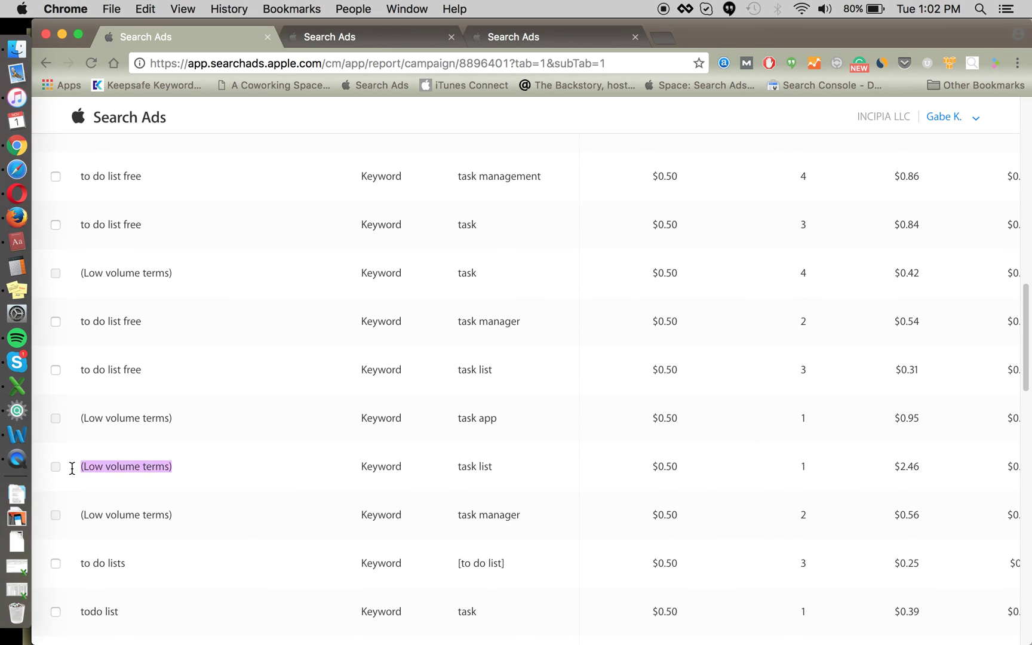
click(232, 469)
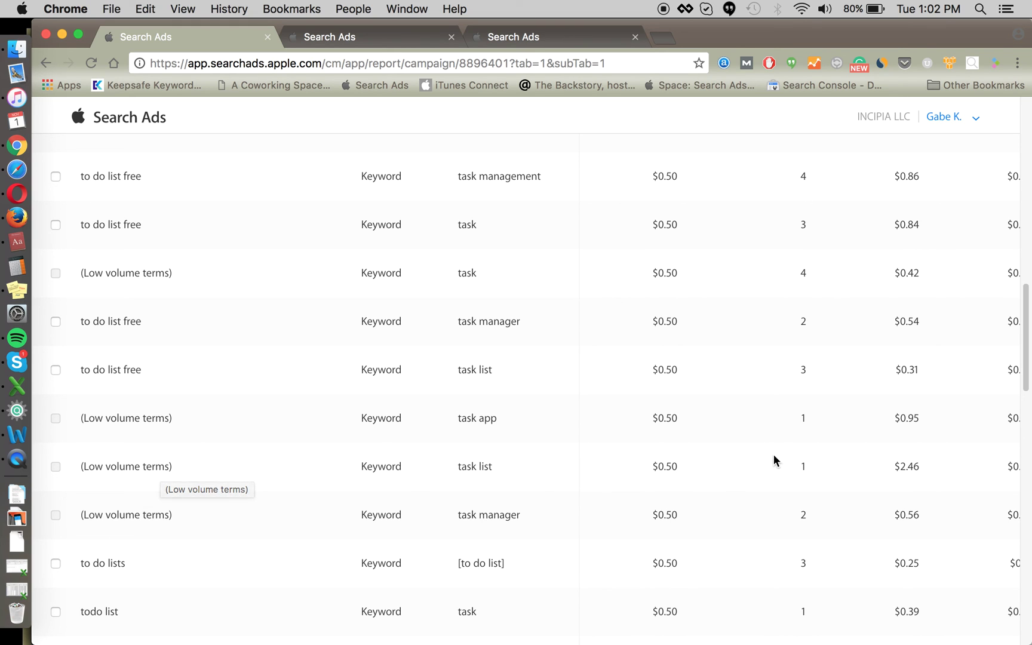
- Compare the ad groups and costs of the low volume terms and the search terms listed below them
scroll(774, 454, right, 5)
scroll(792, 472, left, 10)
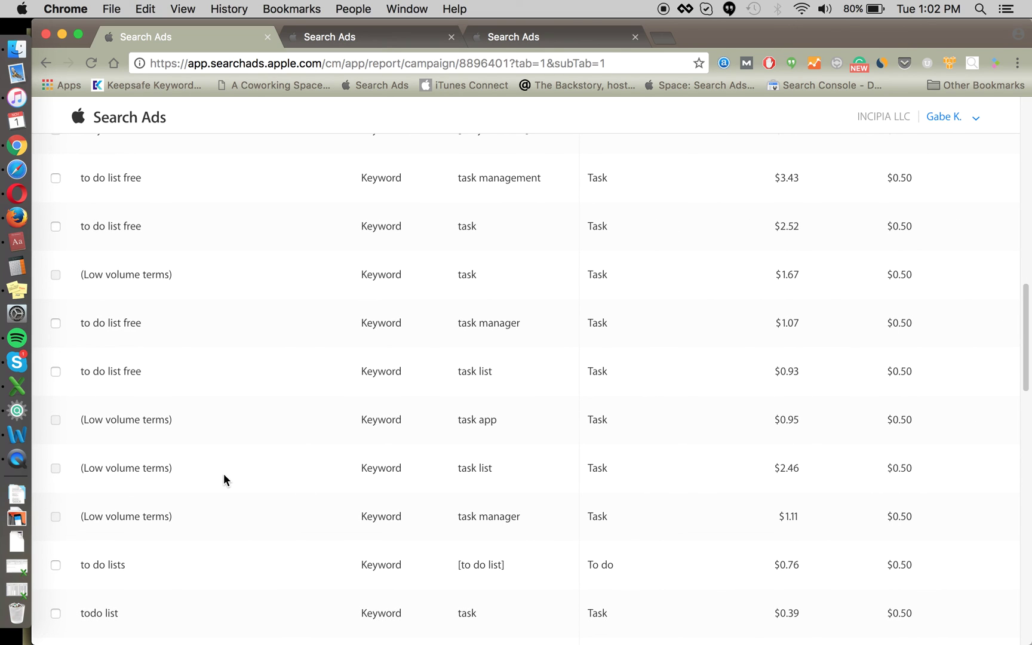
scroll(232, 426, down, 3)
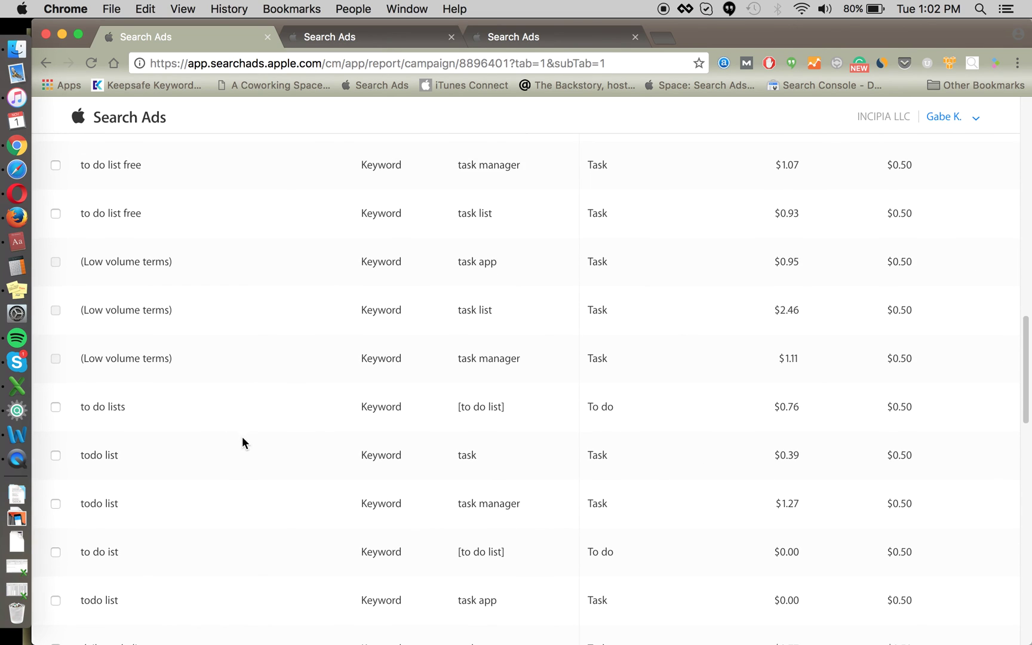
- Compare the matched keywords, ad groups and spend of the "todo list", "daily to do list" and "to do list app" search terms
scroll(228, 487, down, 1)
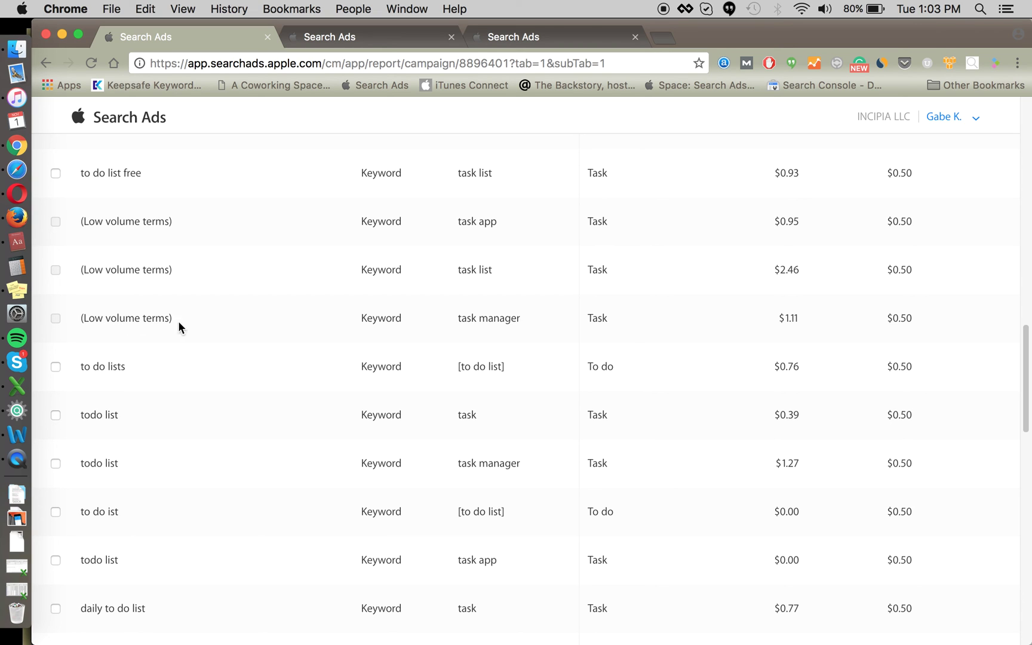
scroll(218, 345, down, 8)
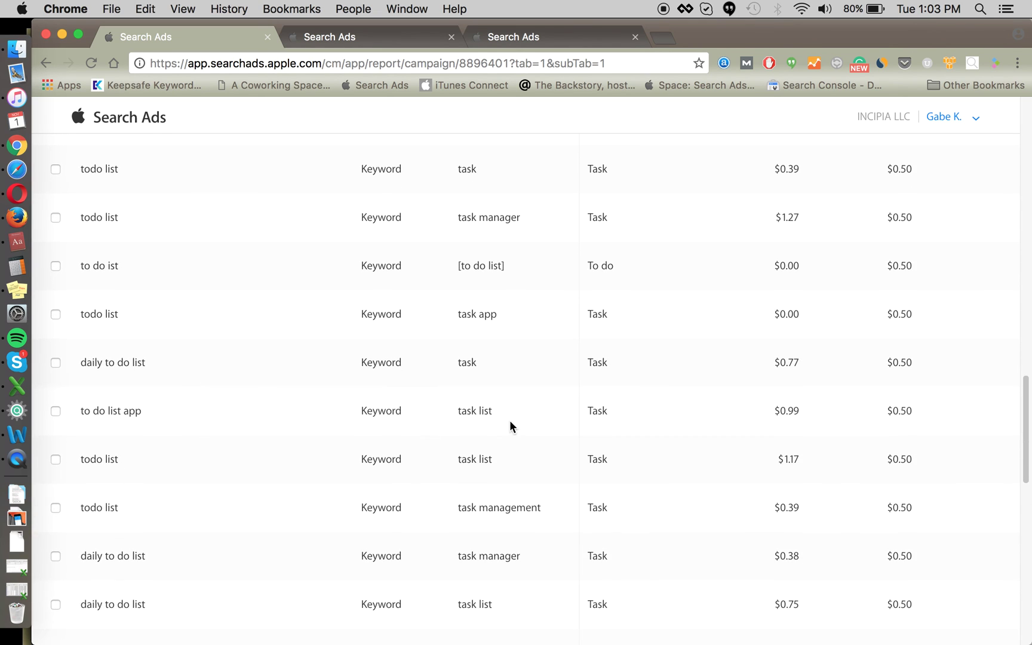
scroll(794, 371, up, 2)
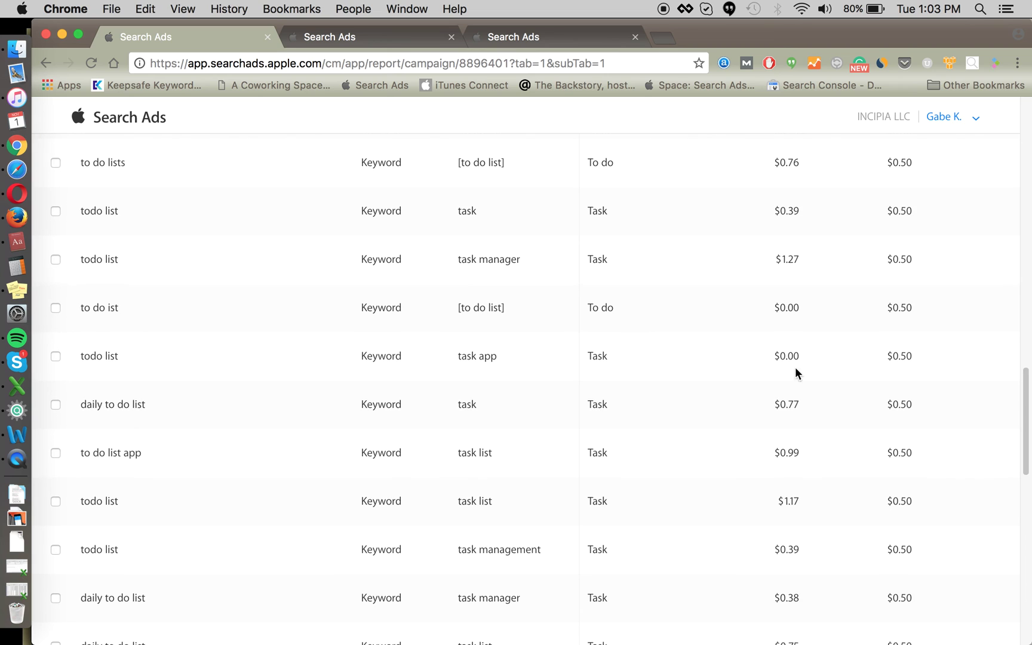
scroll(779, 356, down, 4)
scroll(780, 355, down, 9)
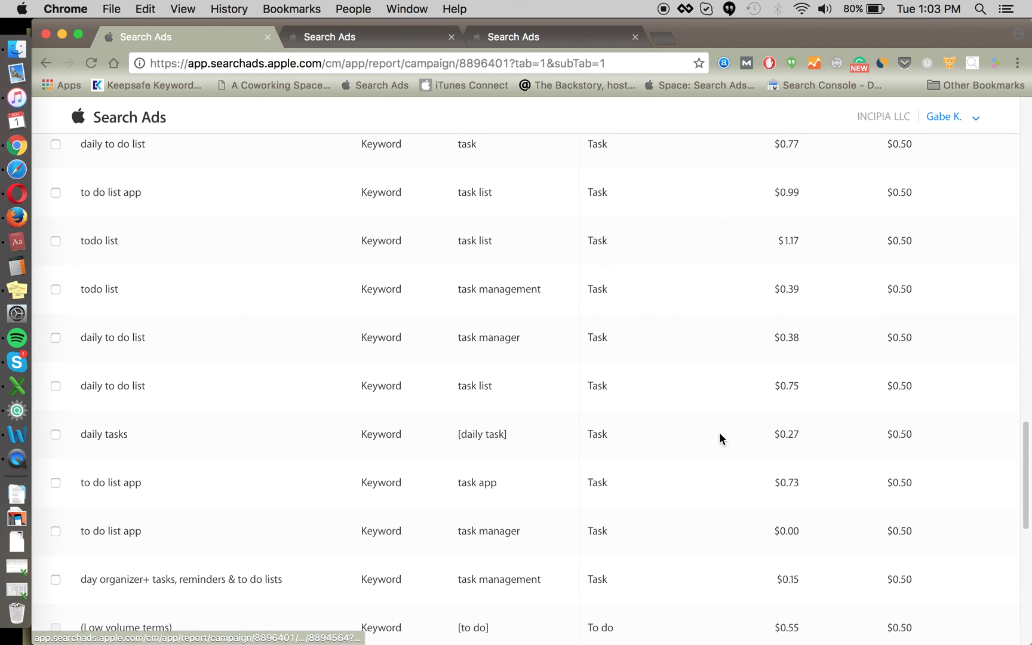
scroll(723, 445, down, 4)
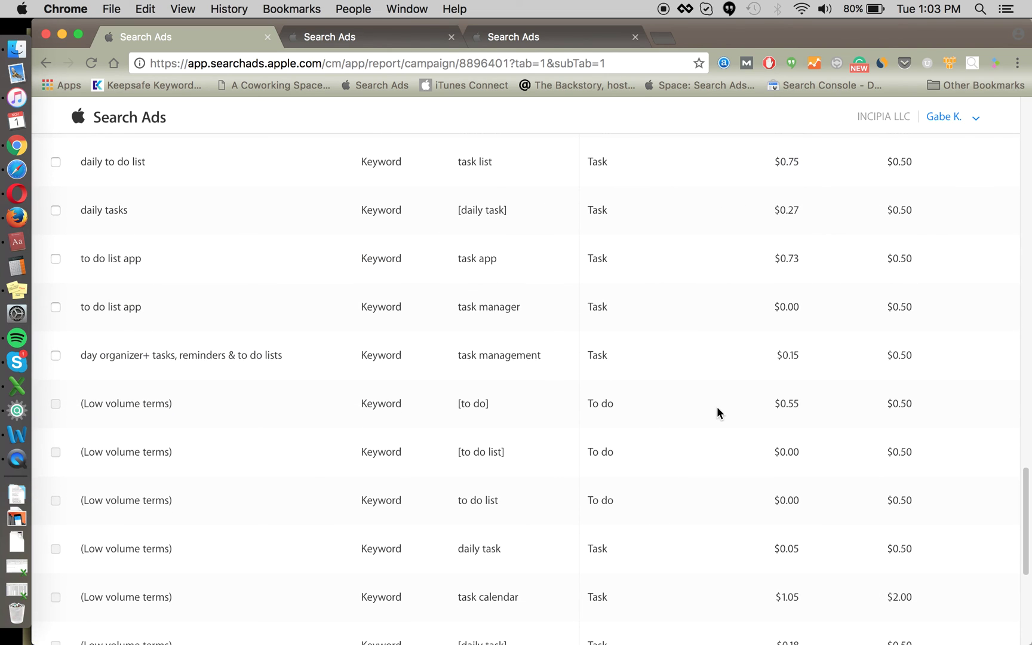
- Examine the conversions, average CPA and average CPT of the search terms down to the end of the list
scroll(791, 364, right, 5)
scroll(770, 353, up, 2)
scroll(810, 409, right, 6)
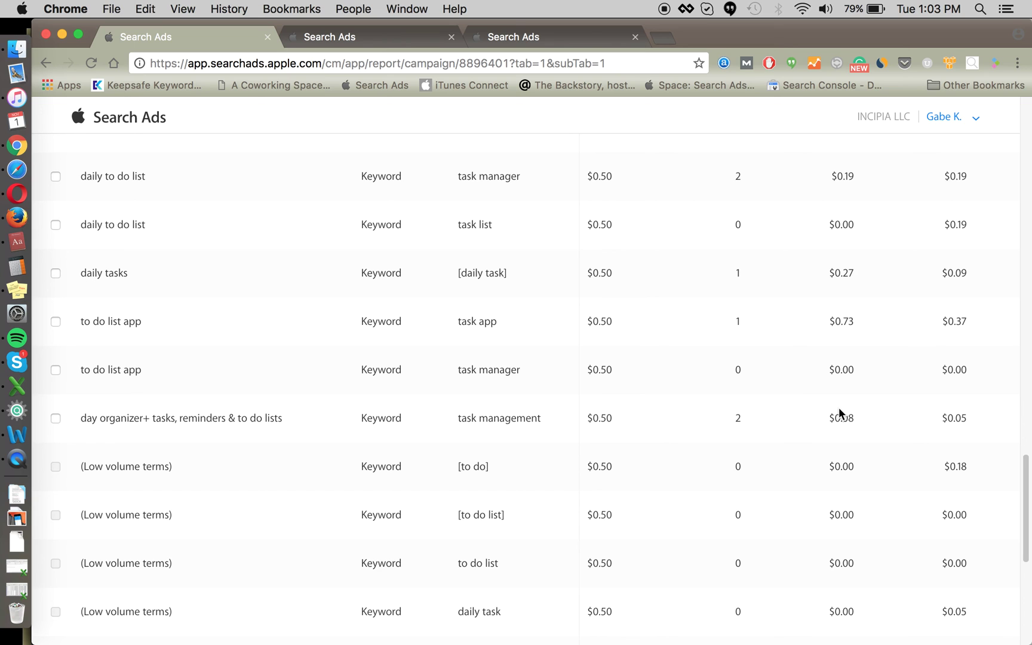
scroll(783, 424, up, 3)
scroll(789, 364, up, 10)
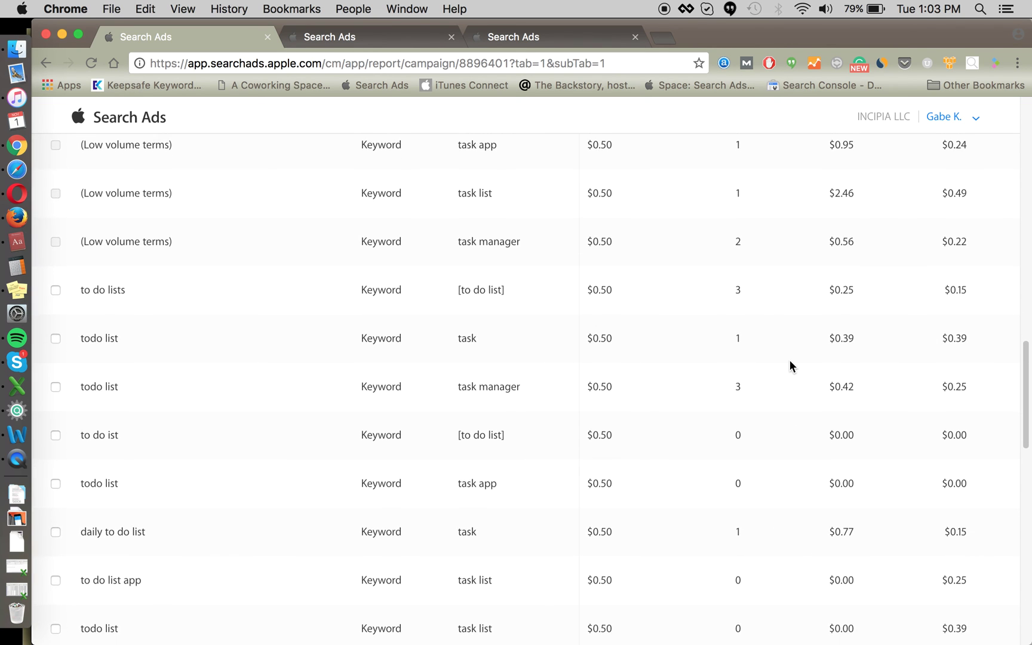
scroll(794, 334, up, 1)
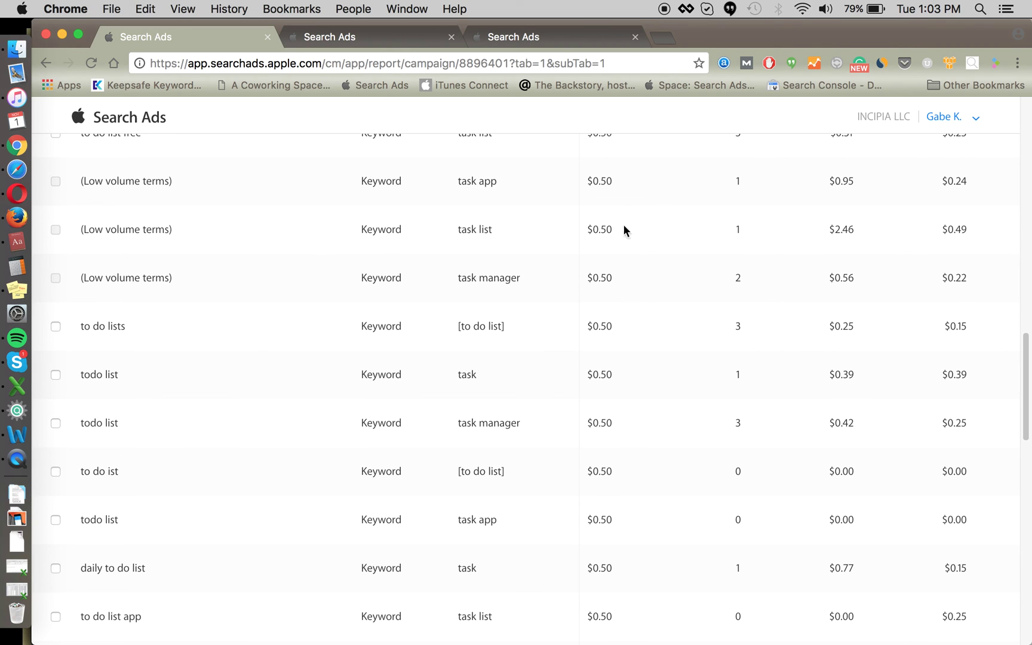
scroll(806, 225, down, 1)
scroll(787, 395, down, 15)
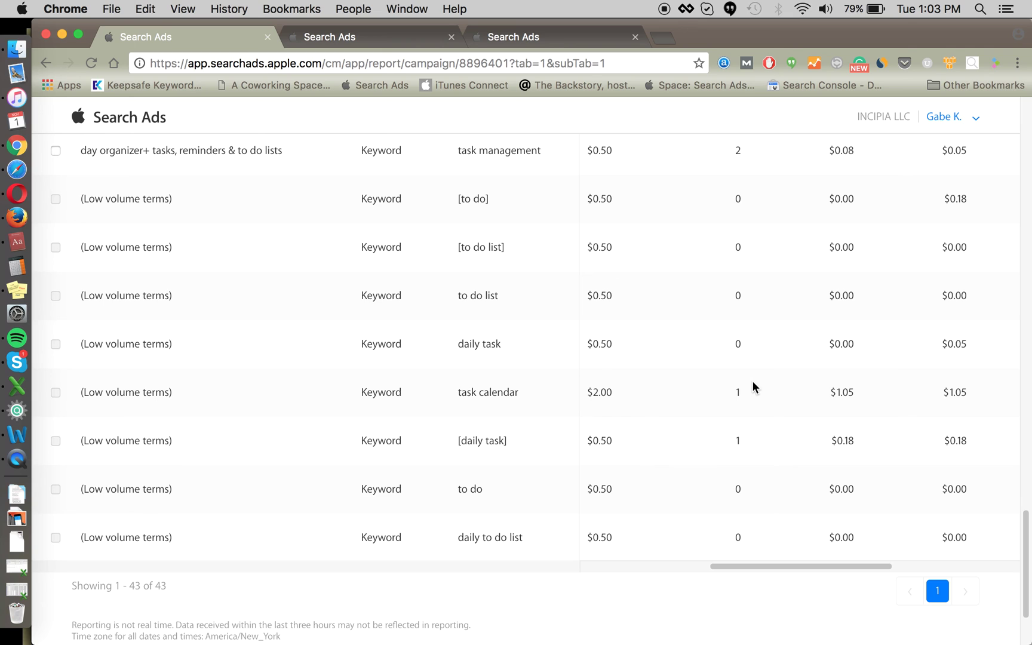
- Sort the search terms by average CPA from highest to lowest
scroll(752, 387, up, 15)
click(811, 447)
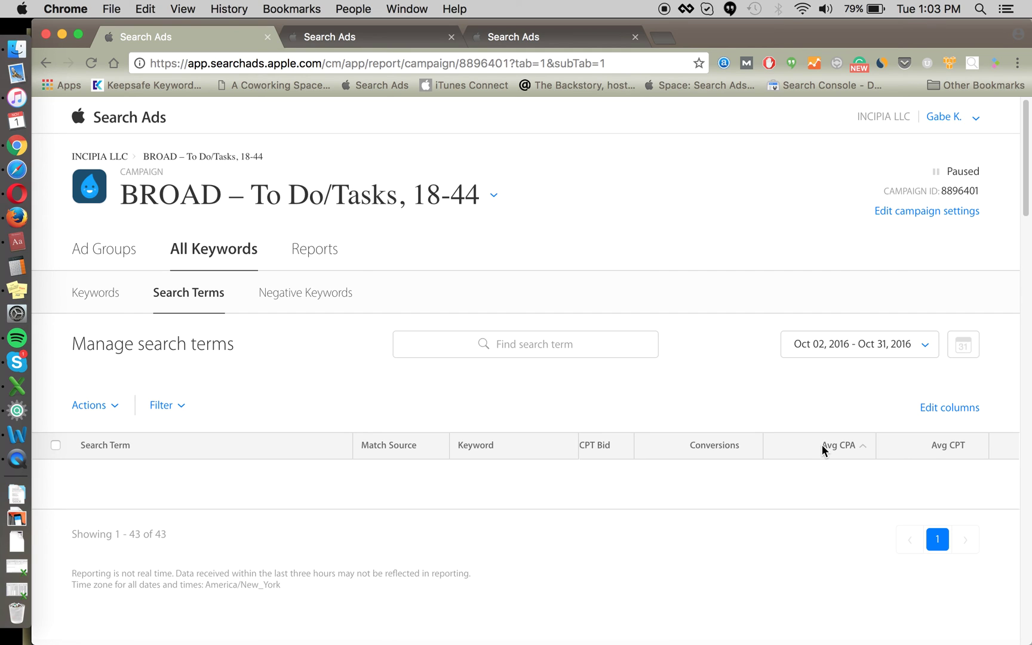
click(823, 448)
scroll(744, 502, down, 5)
scroll(338, 550, down, 1)
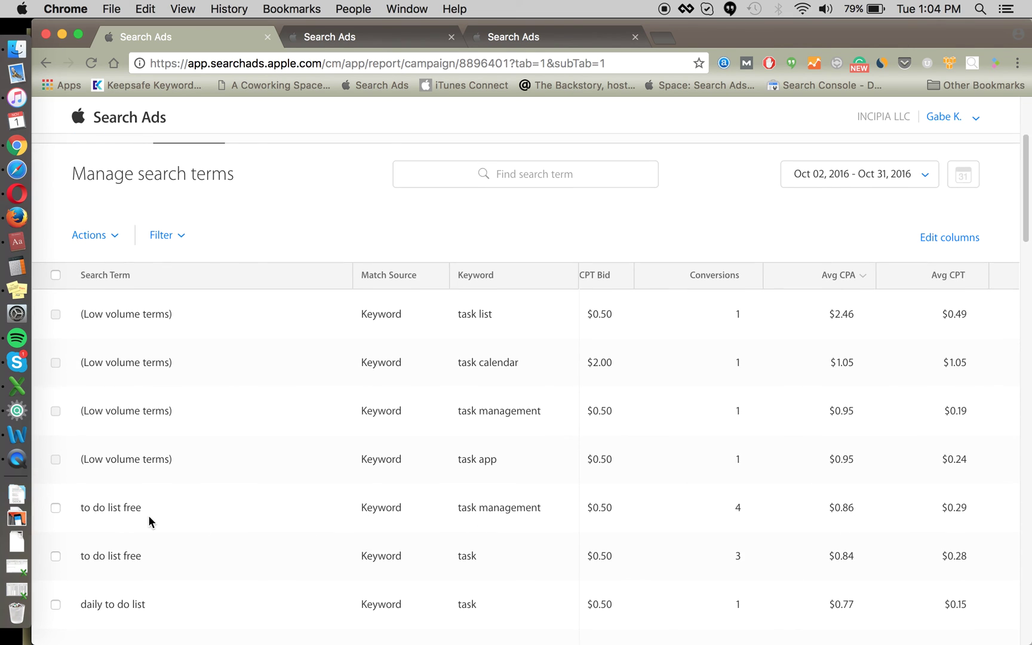
- Add the search term "to do list free" that matched the keyword "task" as a negative keyword at ad group level
scroll(171, 523, down, 3)
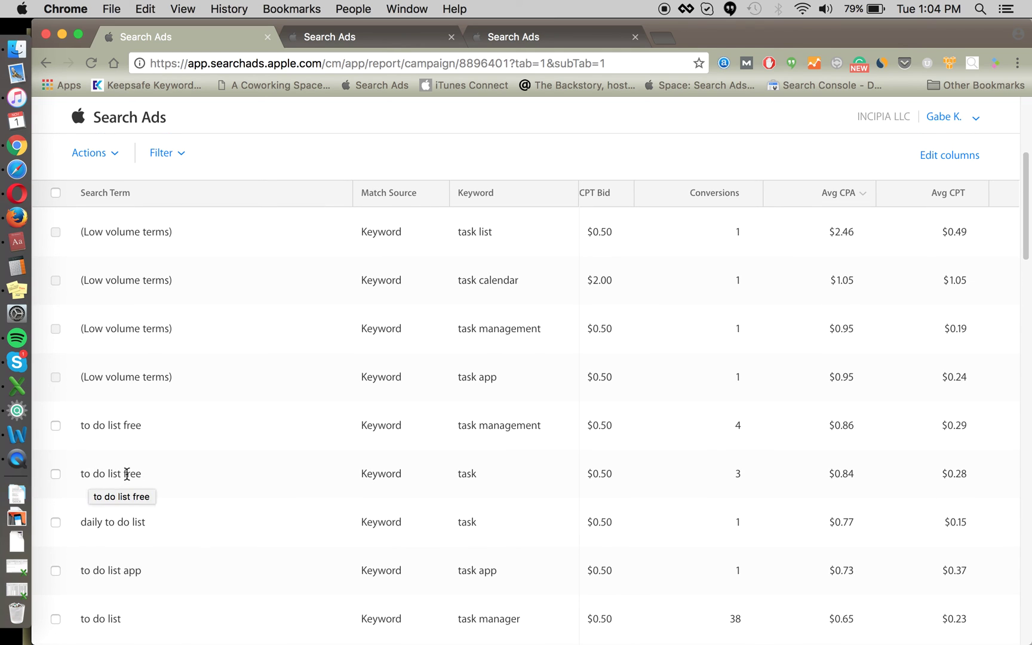
scroll(161, 469, down, 1)
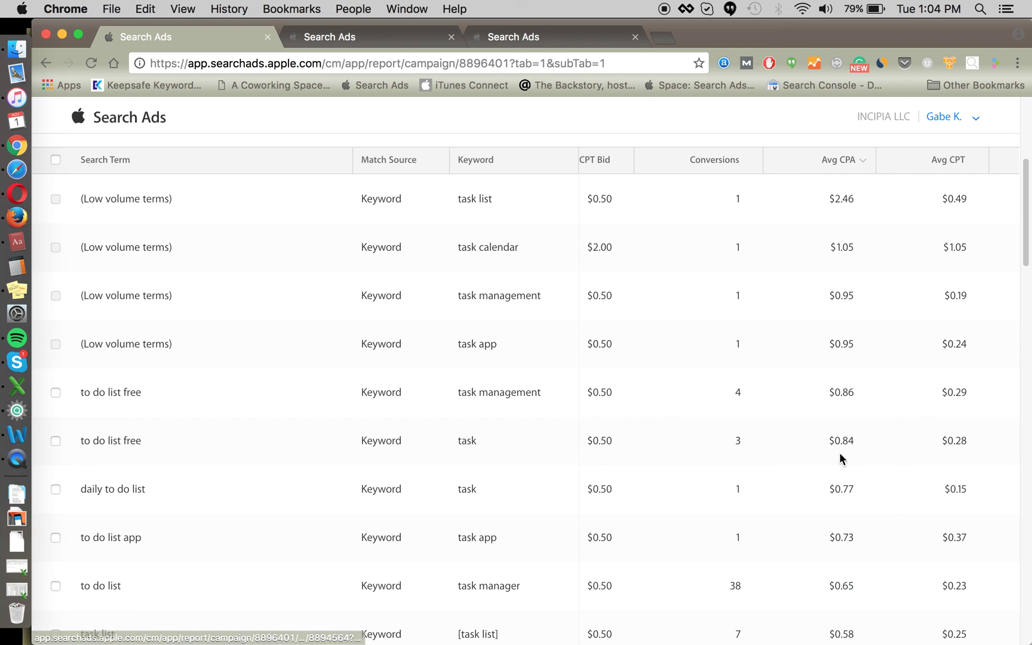
drag(140, 442, 127, 442)
click(164, 444)
click(55, 441)
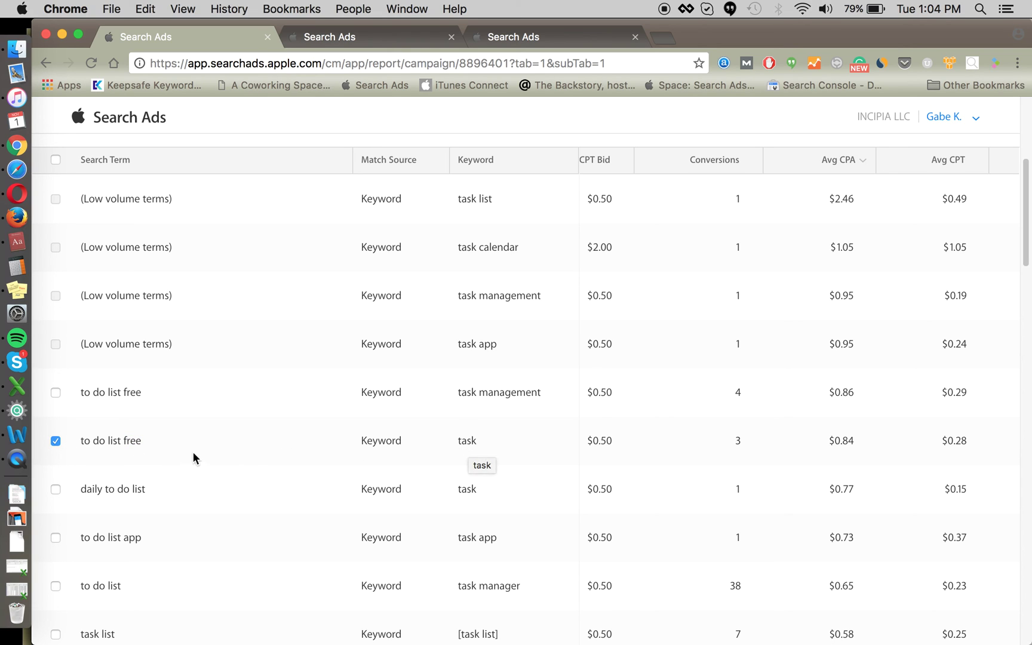
scroll(215, 239, up, 2)
click(111, 185)
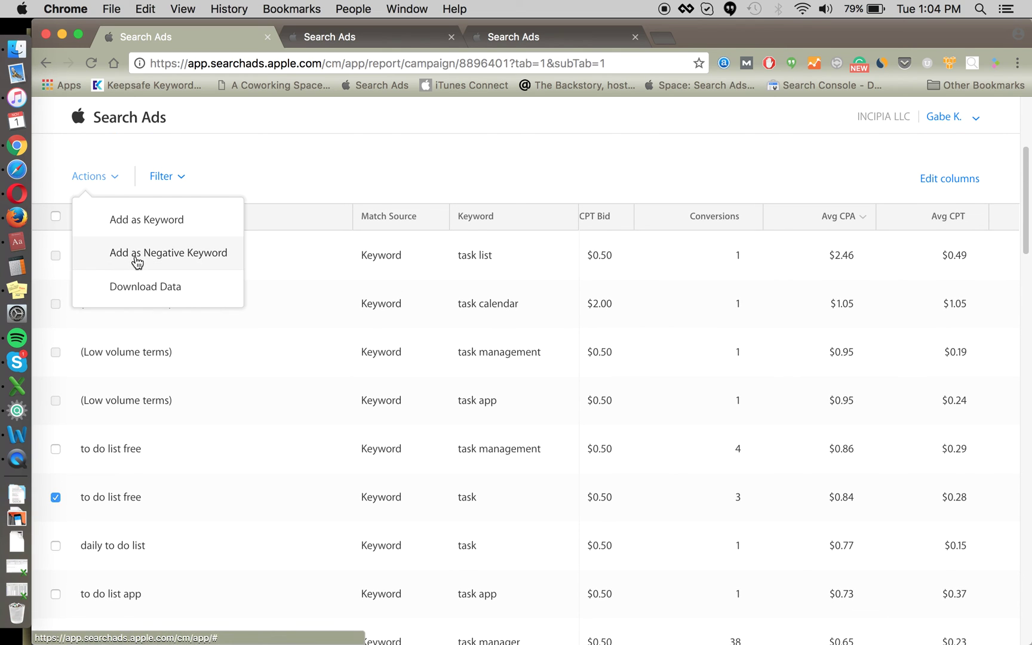
click(138, 256)
click(491, 338)
click(445, 399)
click(418, 396)
click(695, 463)
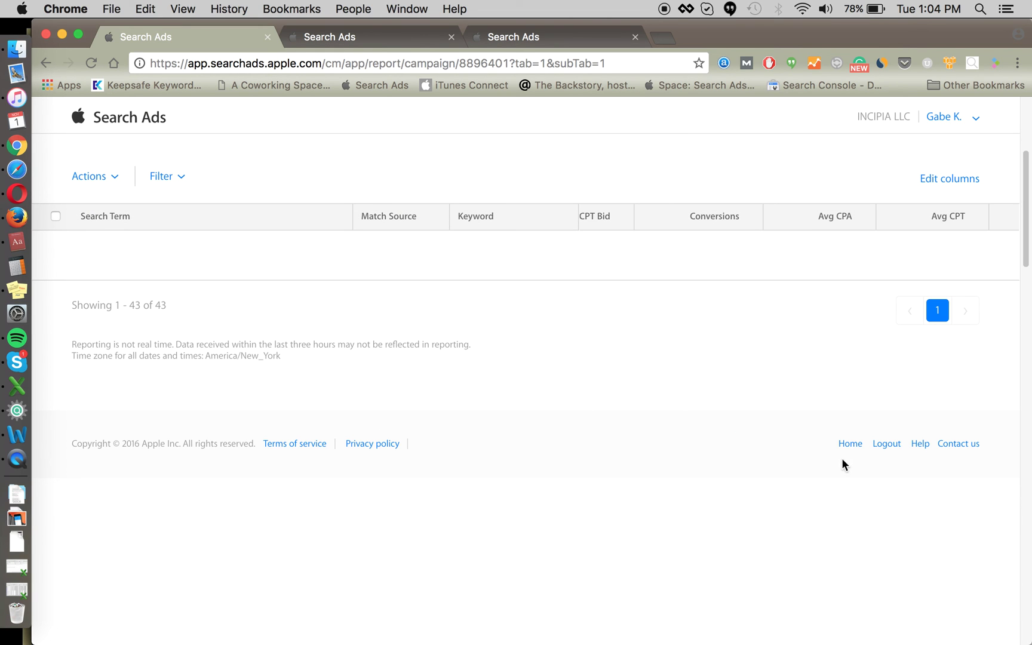
- Open the search terms of the "Search match type" campaign for the period Oct 02, 2016 - Oct 31, 2016
scroll(753, 474, down, 1)
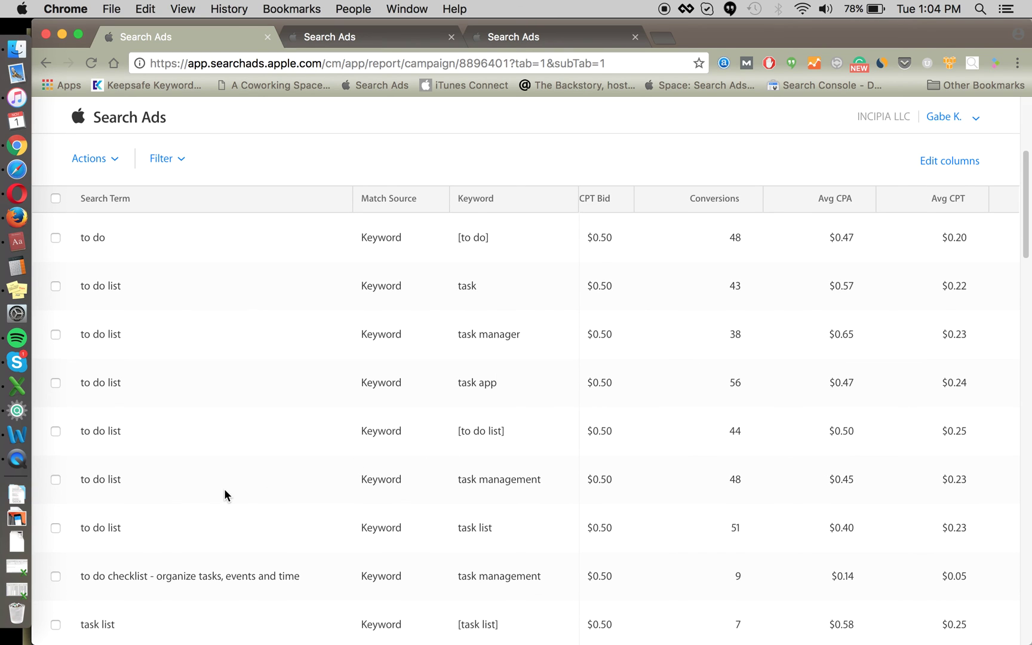
scroll(224, 490, down, 5)
scroll(246, 453, down, 3)
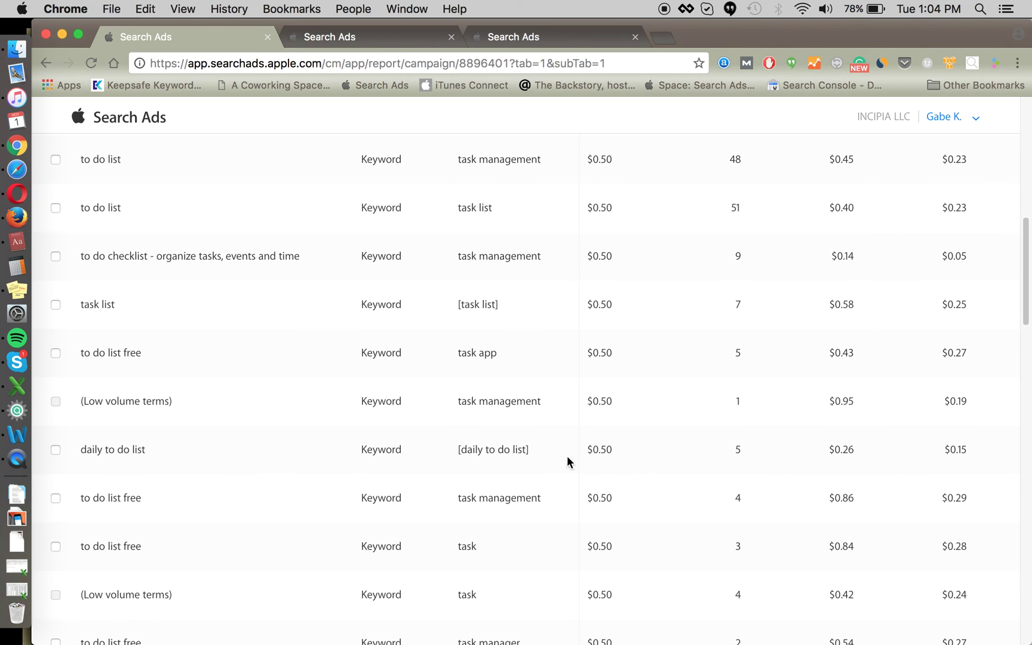
scroll(680, 449, up, 10)
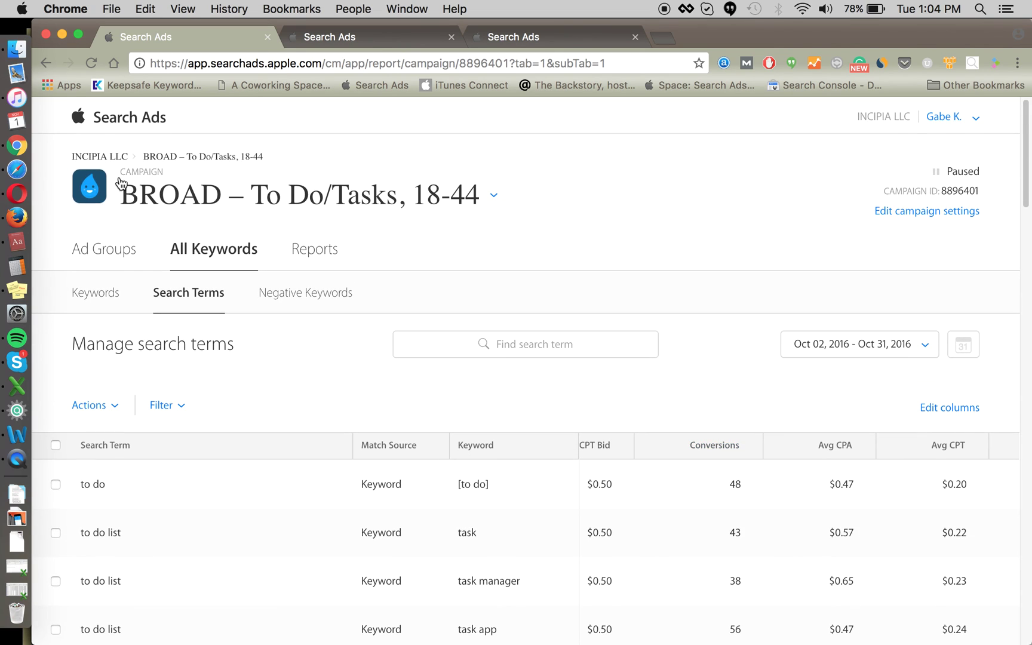
click(106, 157)
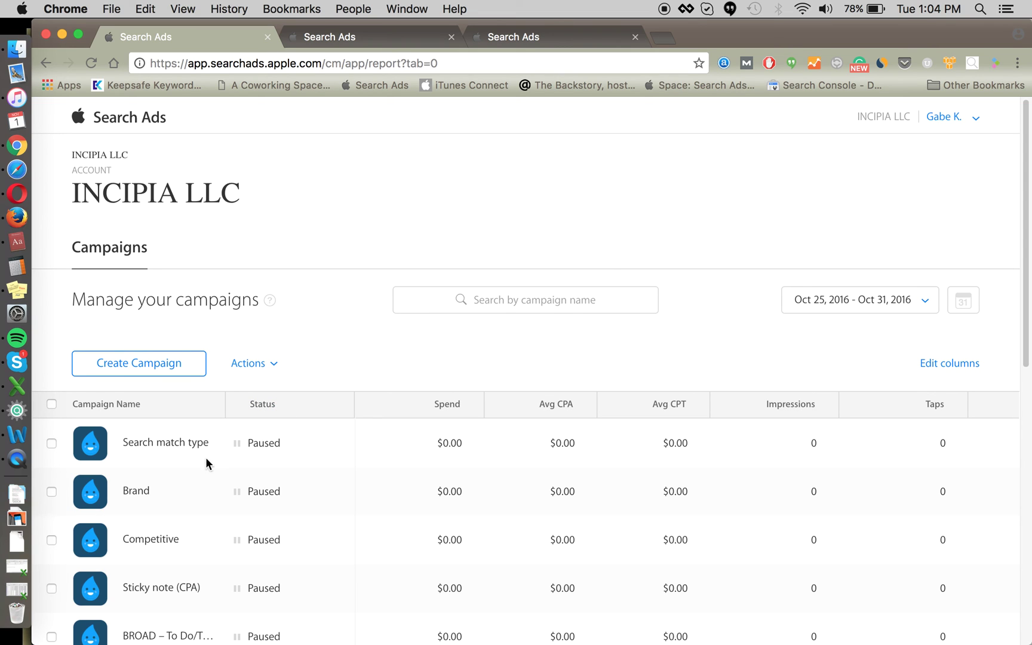
click(175, 442)
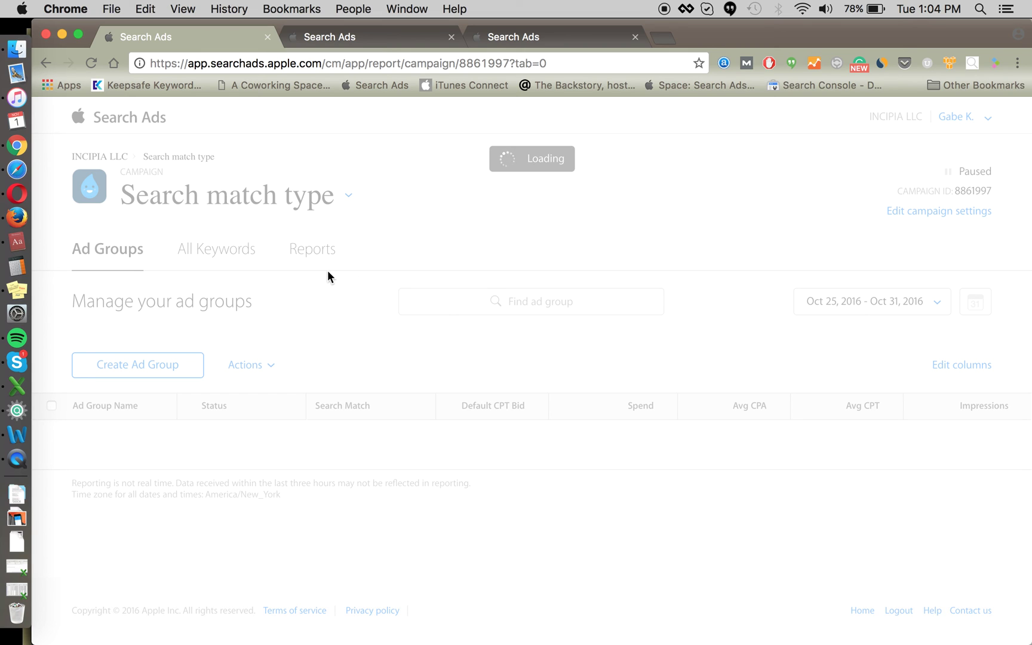
click(220, 249)
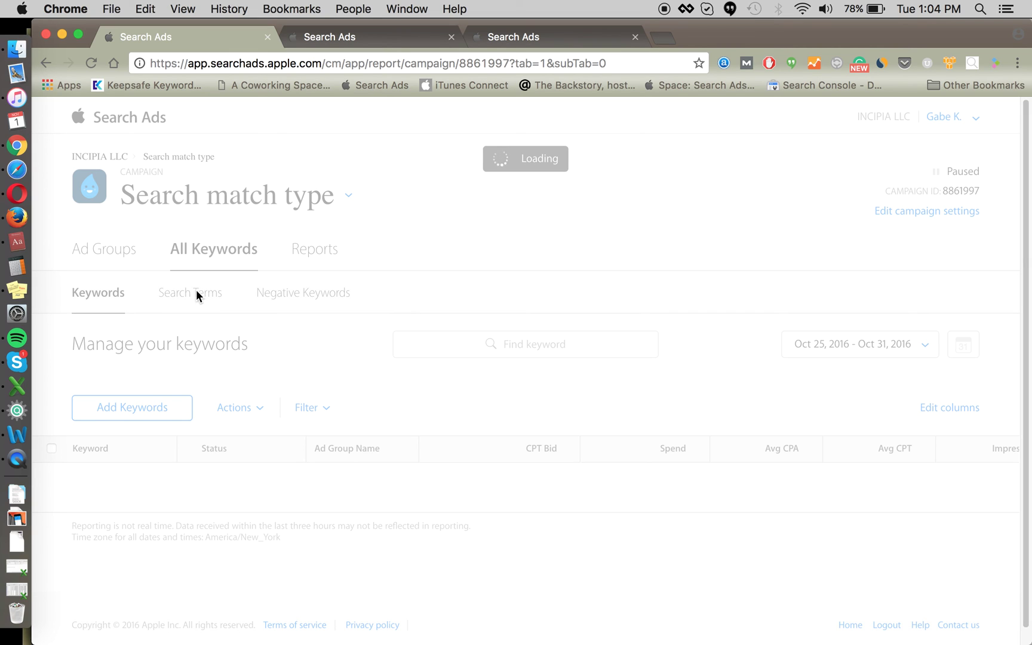
click(196, 293)
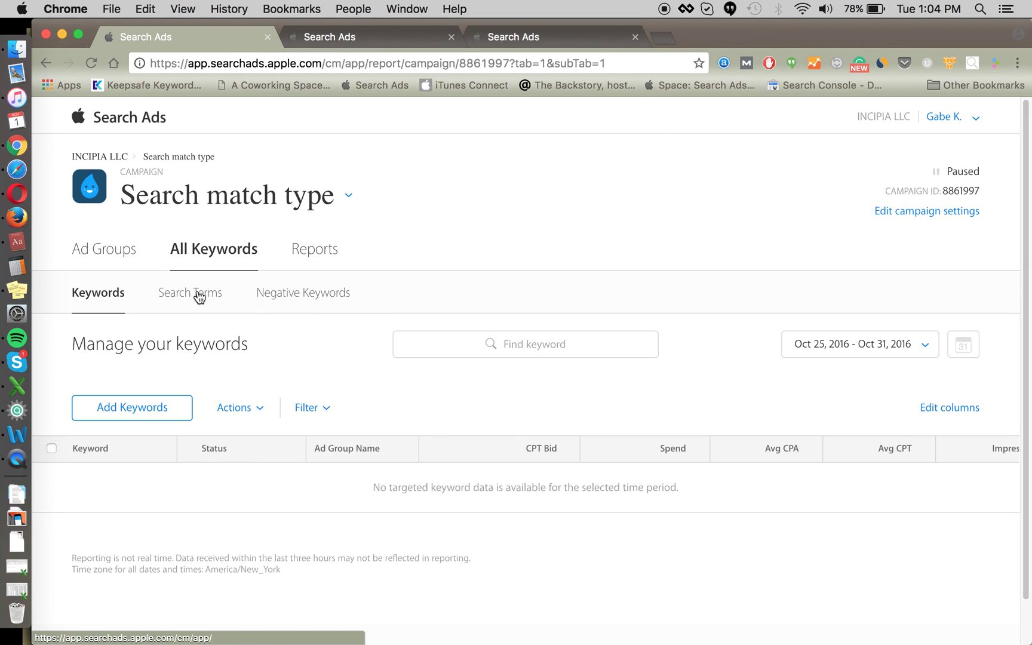
click(864, 345)
click(516, 223)
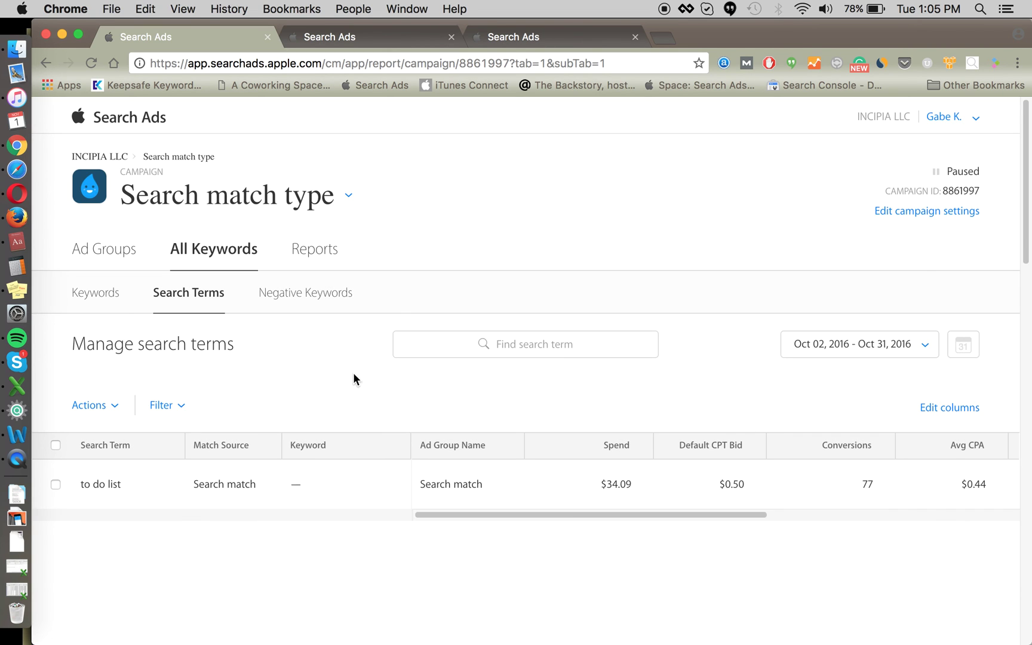
- Sort the campaign's search terms by spend from highest to lowest
scroll(354, 375, down, 3)
scroll(639, 412, down, 2)
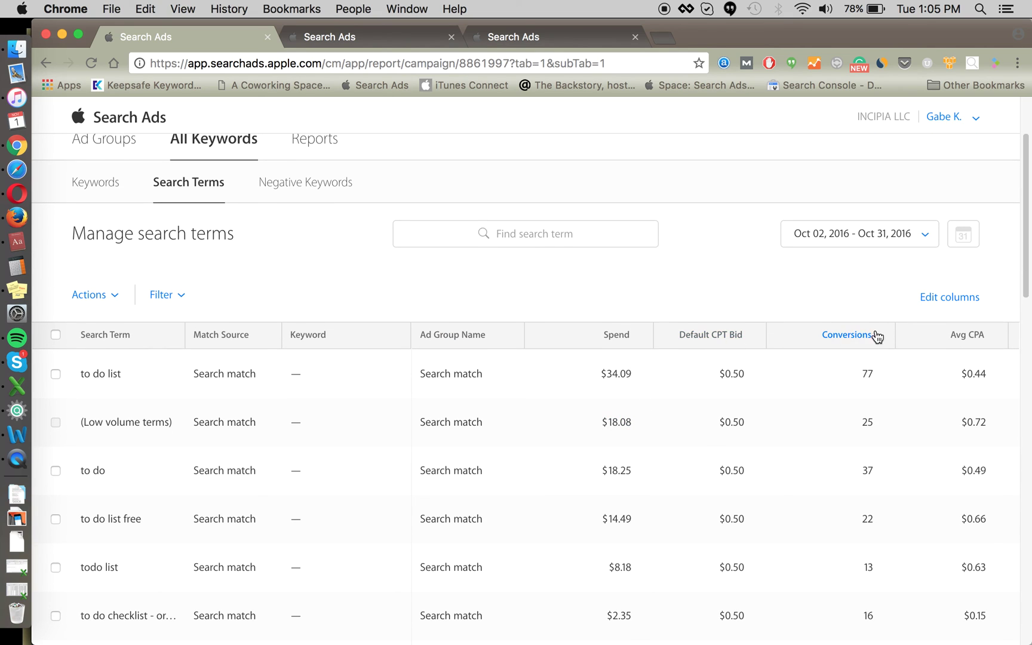
click(621, 336)
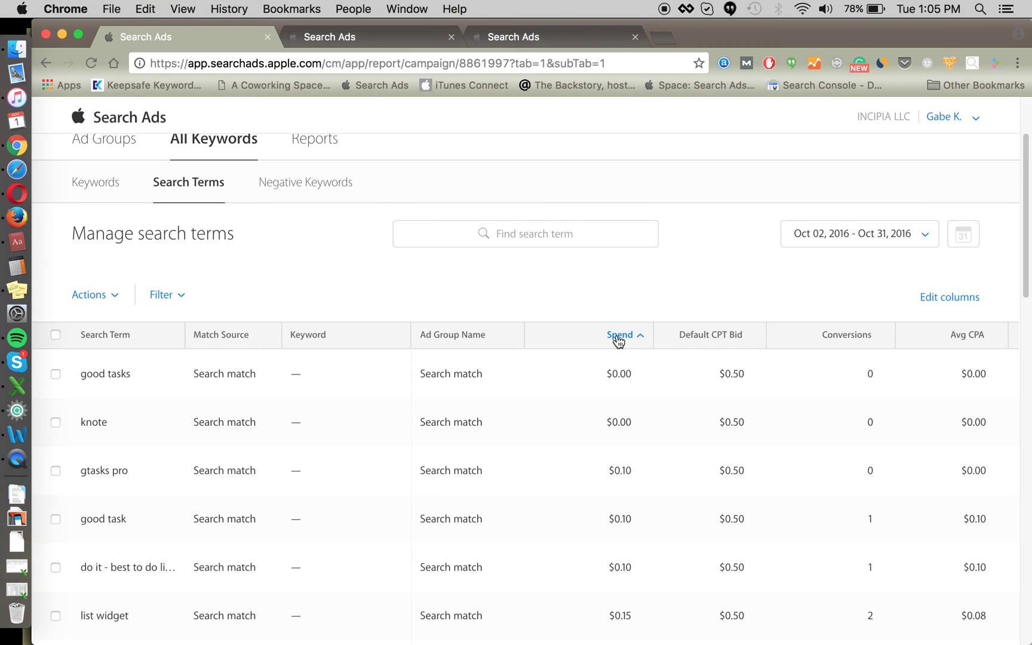
click(618, 338)
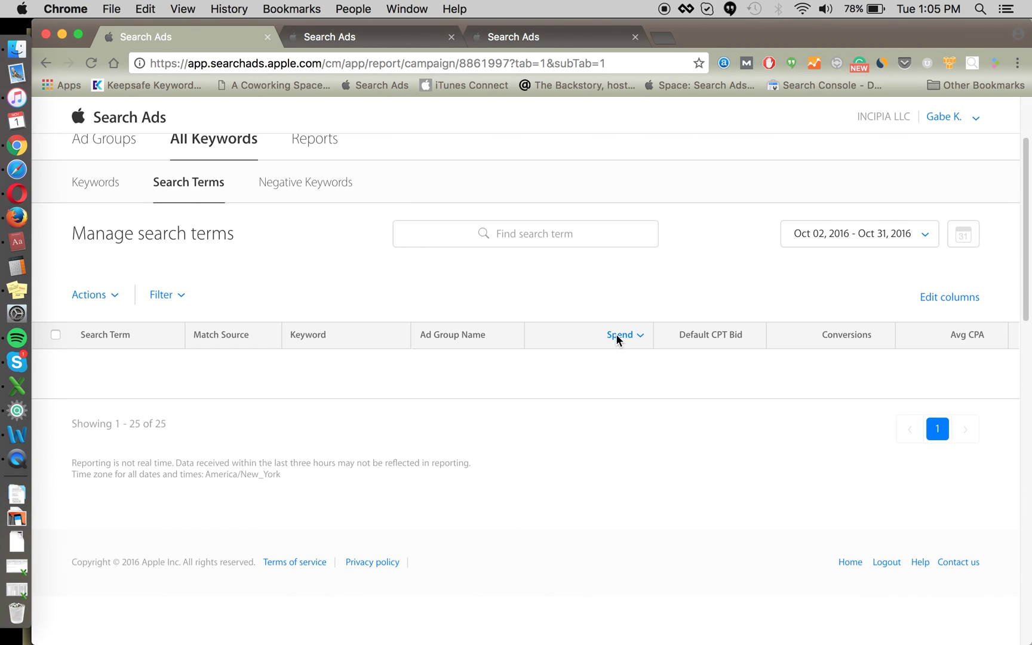
scroll(377, 399, down, 2)
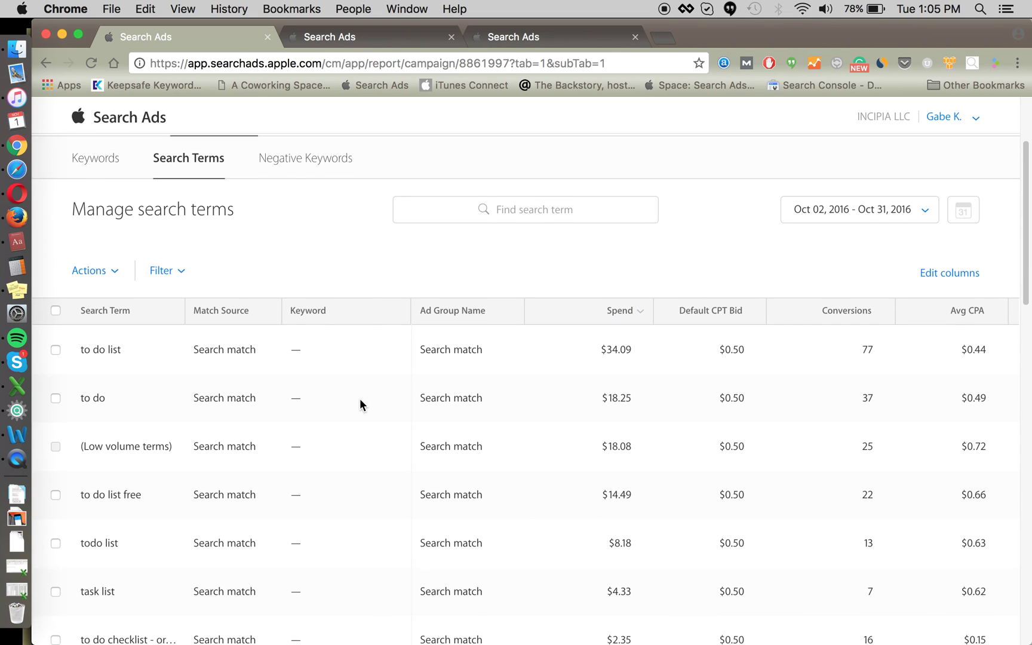
scroll(334, 382, down, 2)
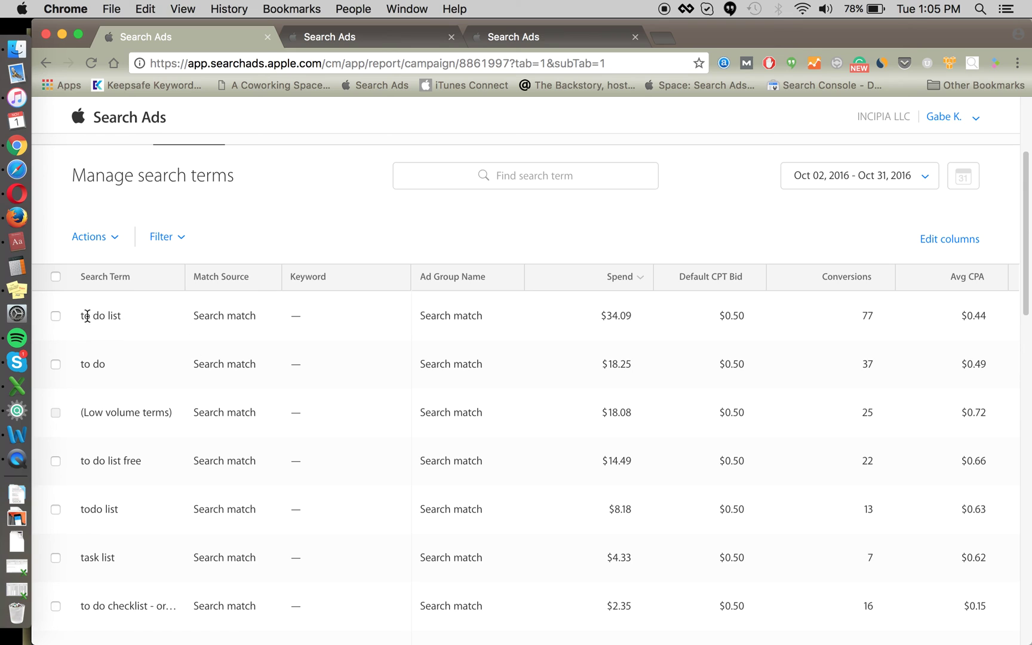
- Add the search terms "to do list", "to do" and "to do list free" as broad match negative keywords at ad group level
click(56, 315)
scroll(119, 377, up, 2)
click(56, 411)
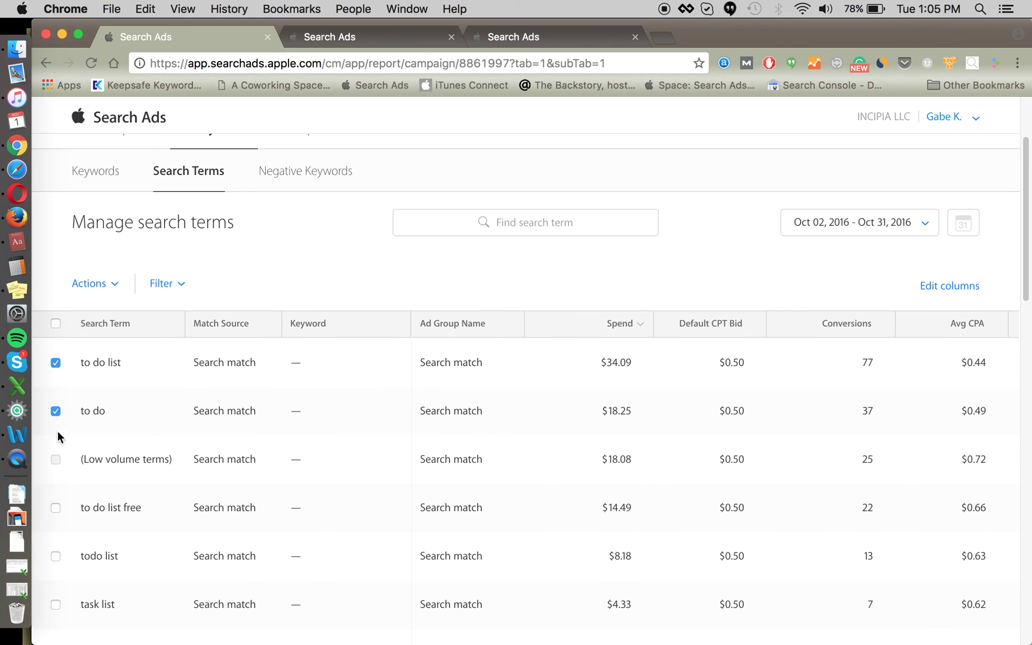
click(56, 507)
scroll(161, 414, up, 2)
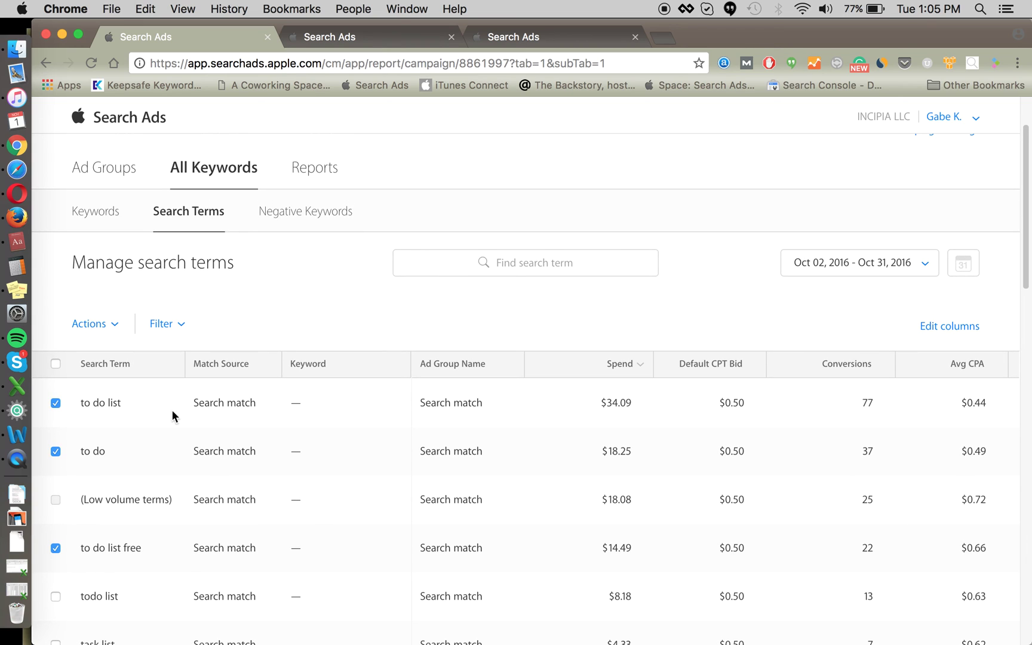
scroll(269, 369, up, 3)
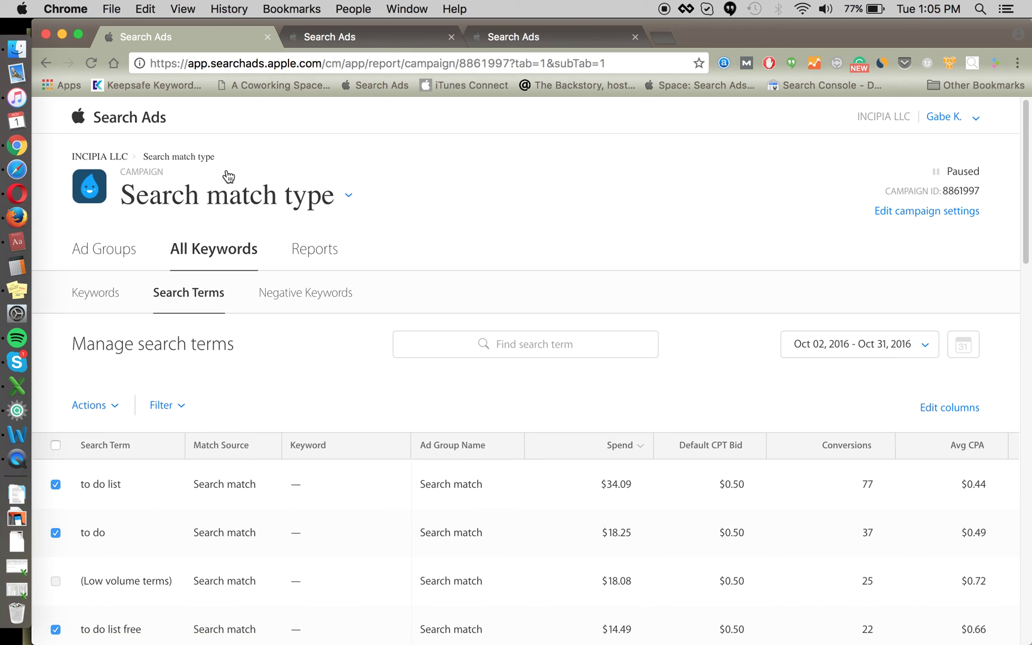
click(335, 39)
click(245, 40)
scroll(341, 395, down, 3)
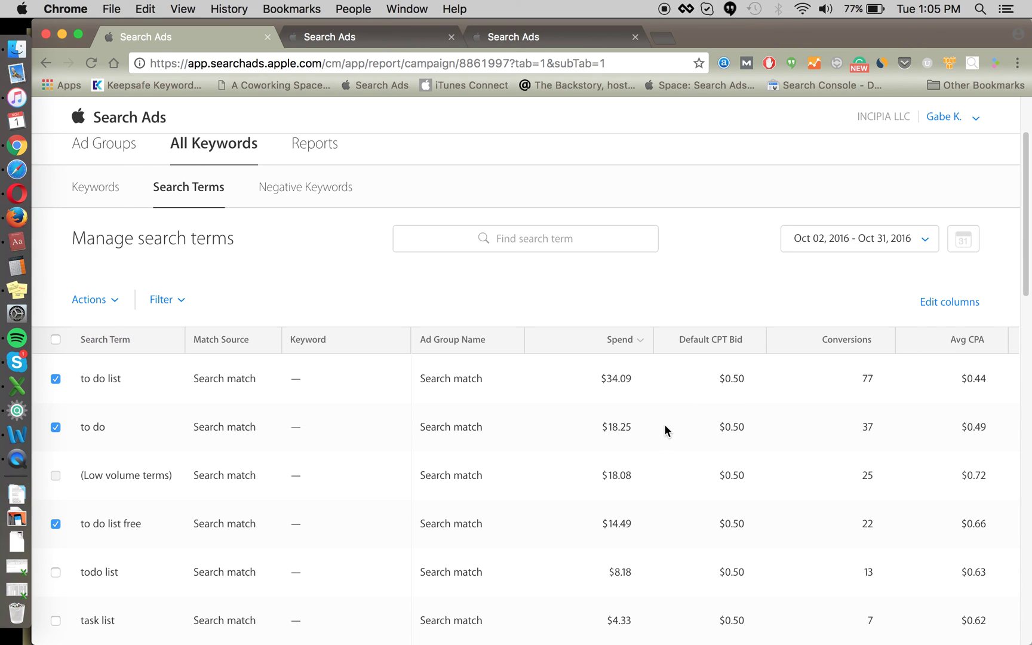
scroll(664, 424, down, 2)
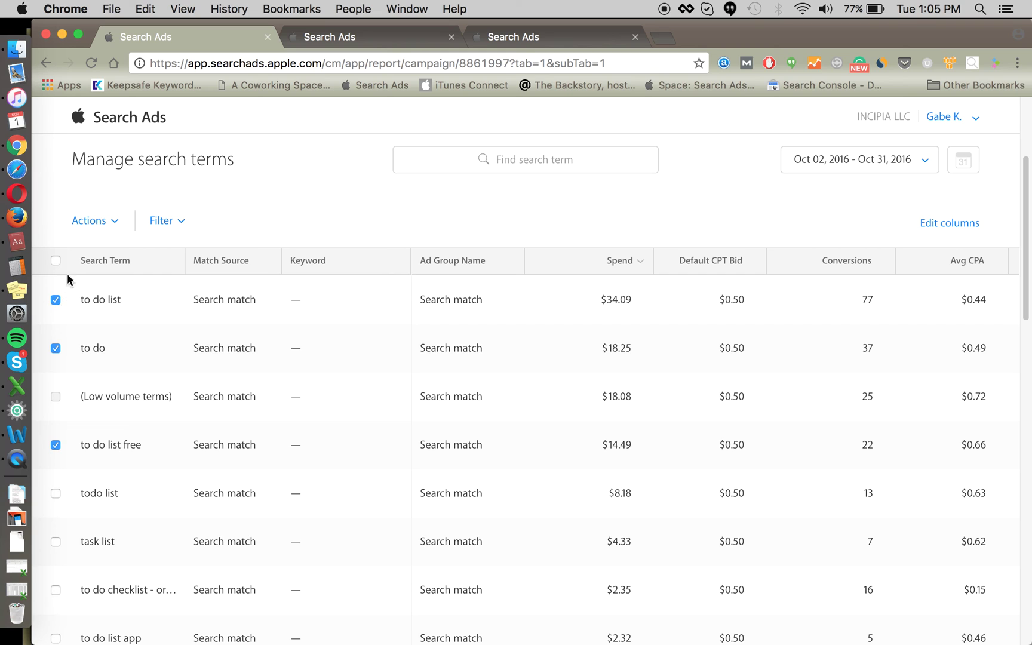
click(90, 222)
click(153, 299)
click(470, 347)
click(470, 397)
click(659, 423)
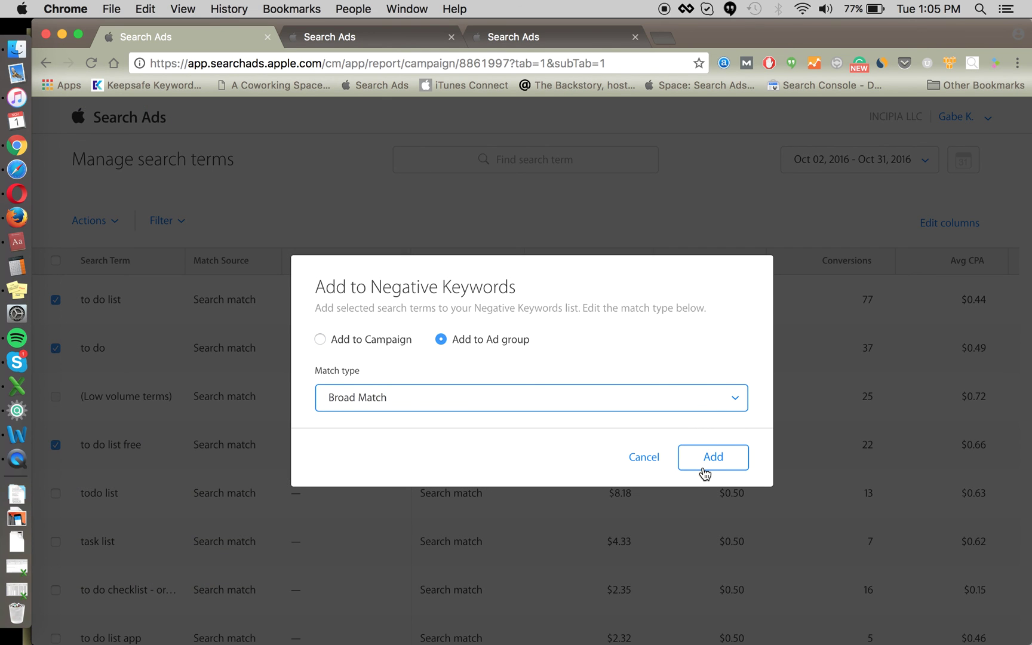
click(710, 457)
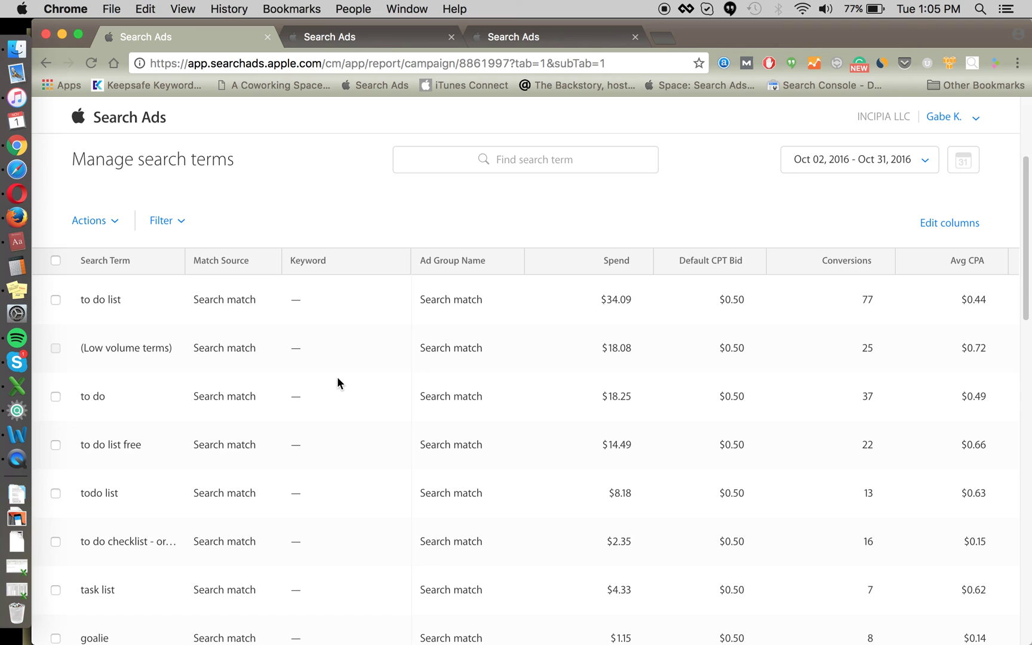
- Examine the spend and conversions of the search term "goalie", leaving it unselected at the end
scroll(337, 383, down, 3)
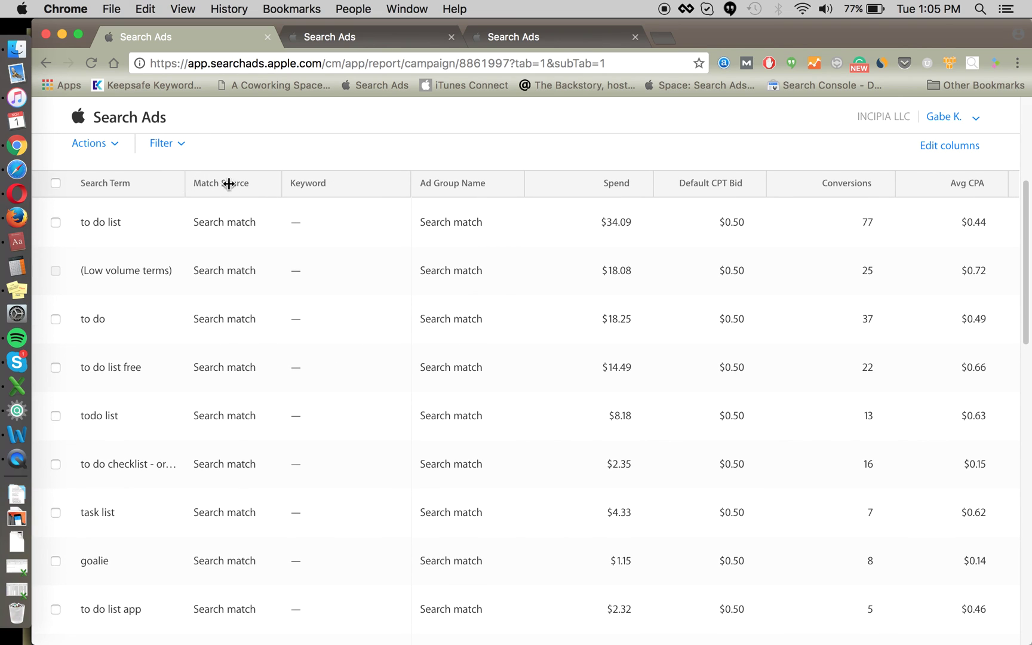
scroll(376, 505, down, 1)
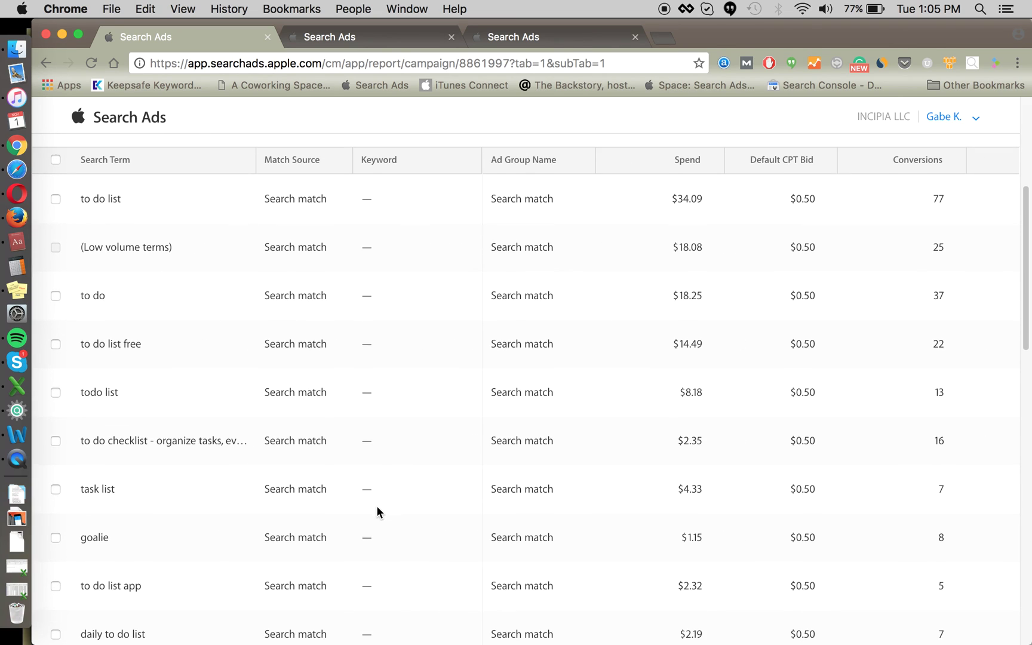
click(57, 535)
scroll(546, 544, right, 5)
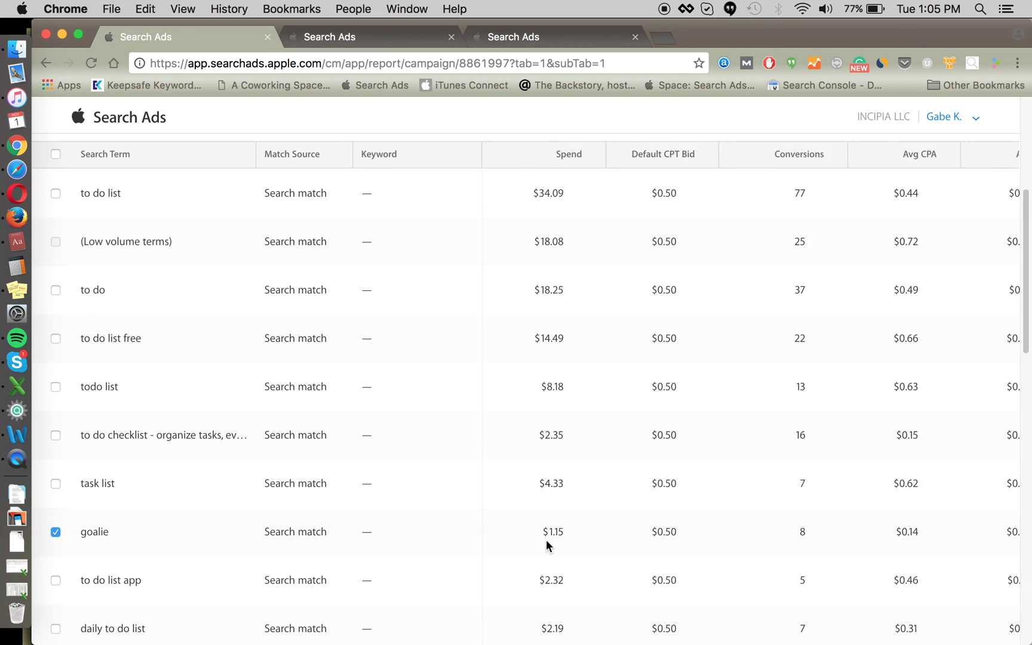
scroll(590, 526, left, 5)
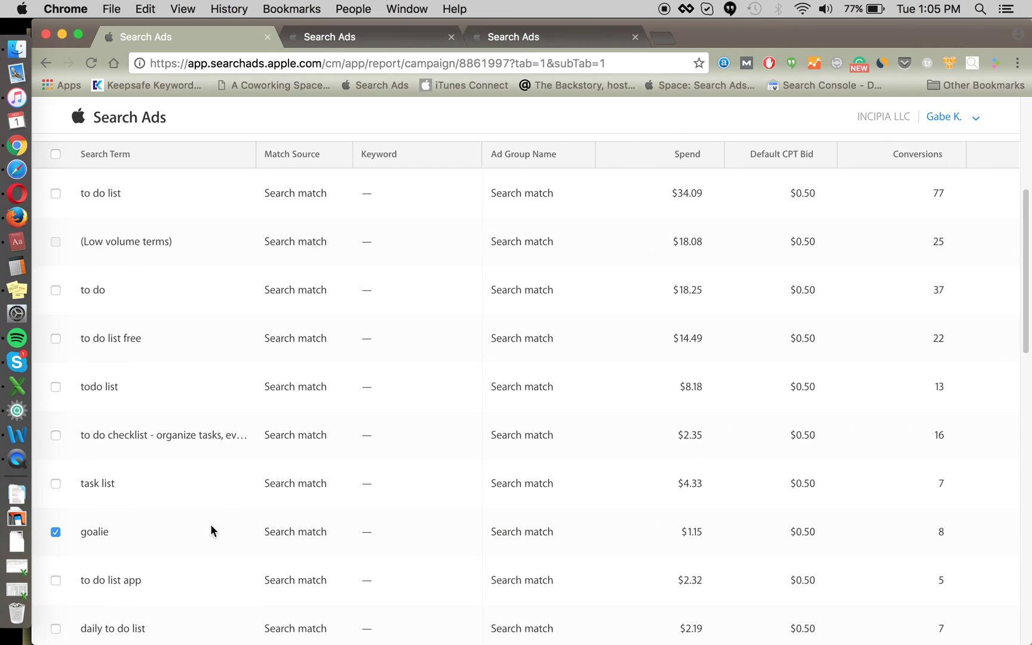
scroll(157, 546, down, 1)
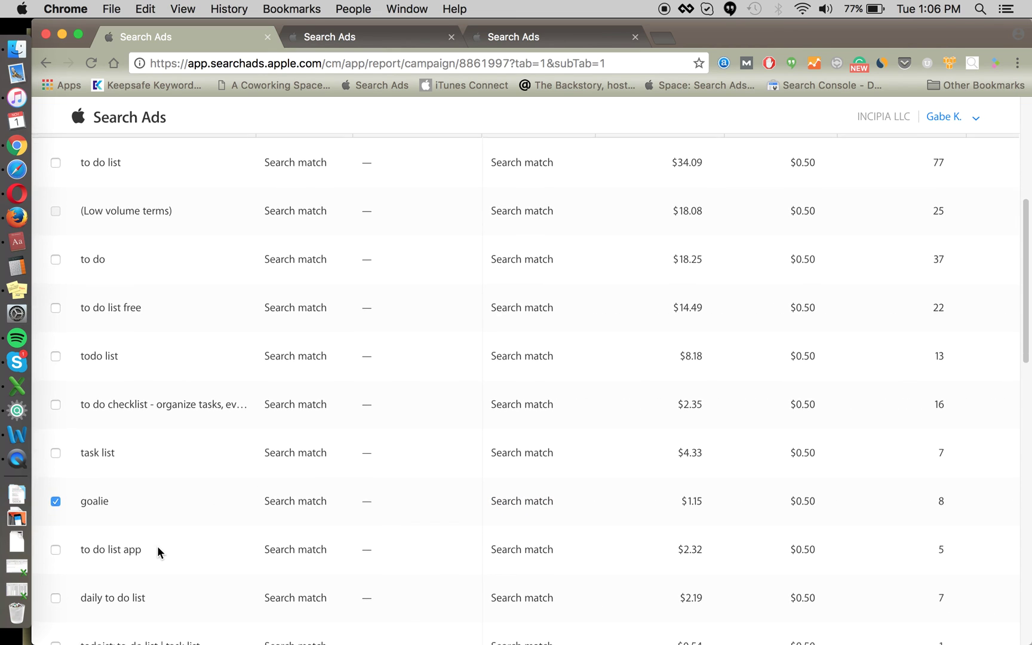
click(55, 501)
- Compare the average CPA and average CPT of the search match terms
scroll(322, 460, down, 7)
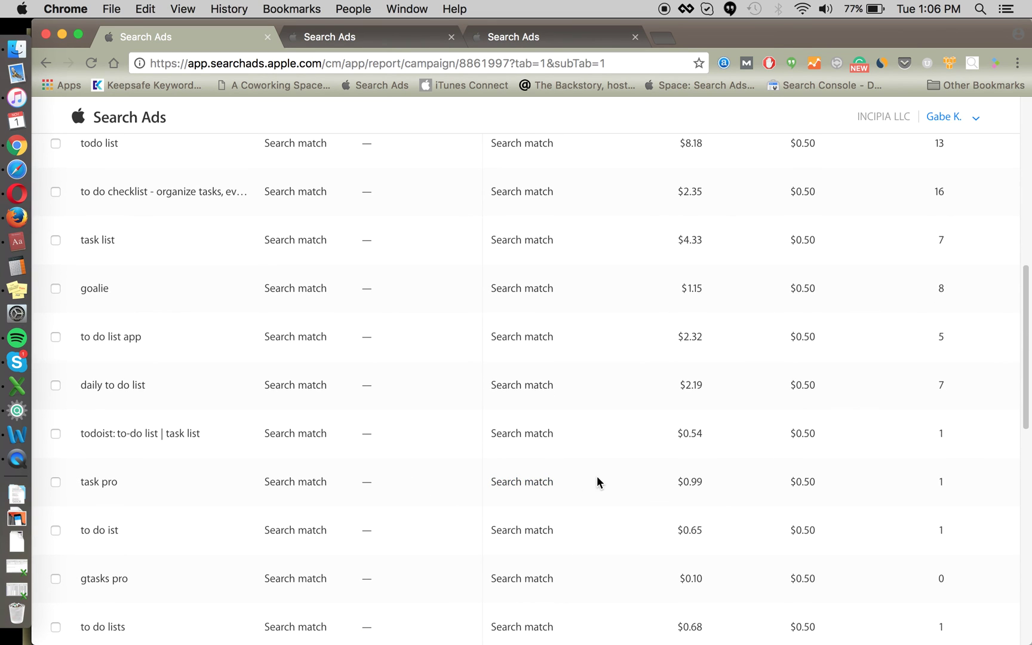
scroll(596, 481, right, 5)
scroll(691, 470, up, 10)
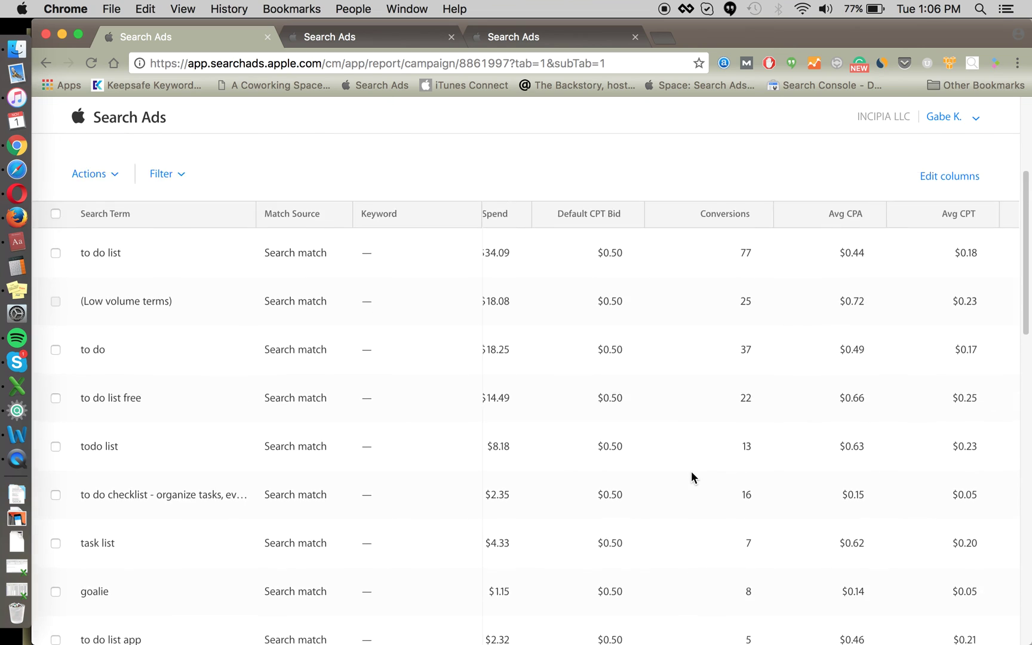
scroll(728, 430, down, 6)
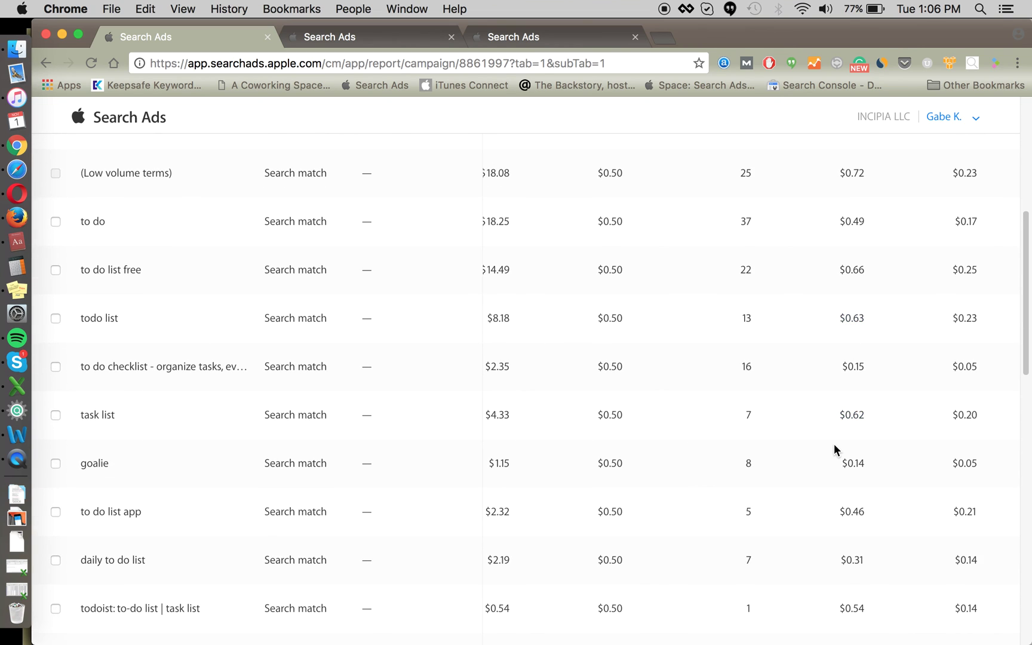
scroll(834, 449, up, 7)
scroll(842, 402, down, 5)
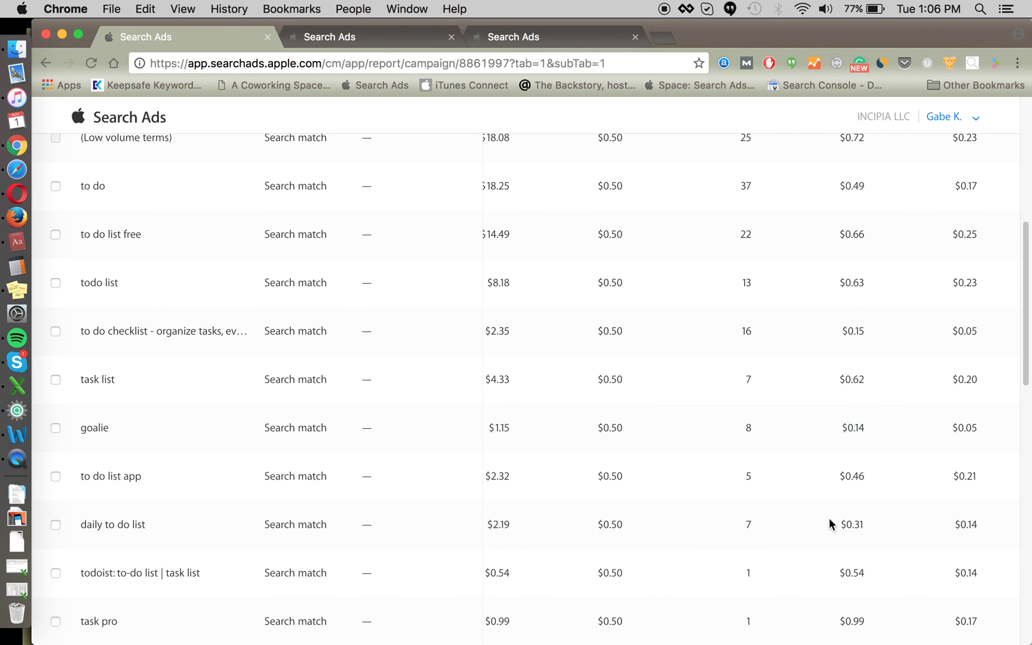
scroll(829, 519, down, 2)
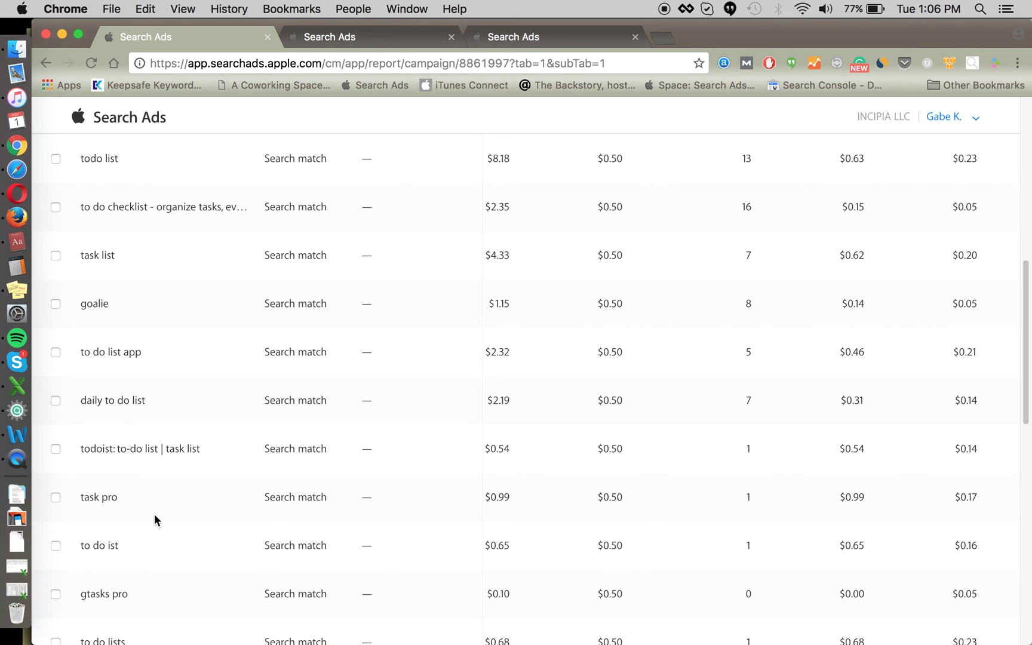
- Select the search term "task pro" and review the remaining terms down to the end of the list
click(55, 498)
scroll(725, 490, down, 1)
scroll(702, 475, down, 5)
scroll(703, 475, down, 5)
scroll(702, 472, down, 3)
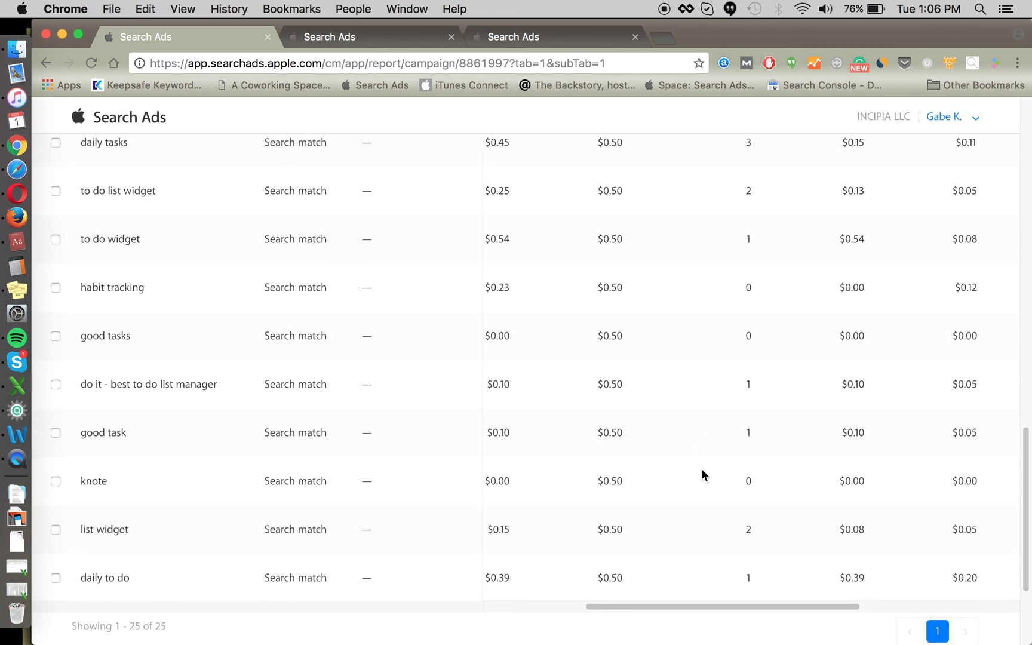
scroll(702, 472, down, 2)
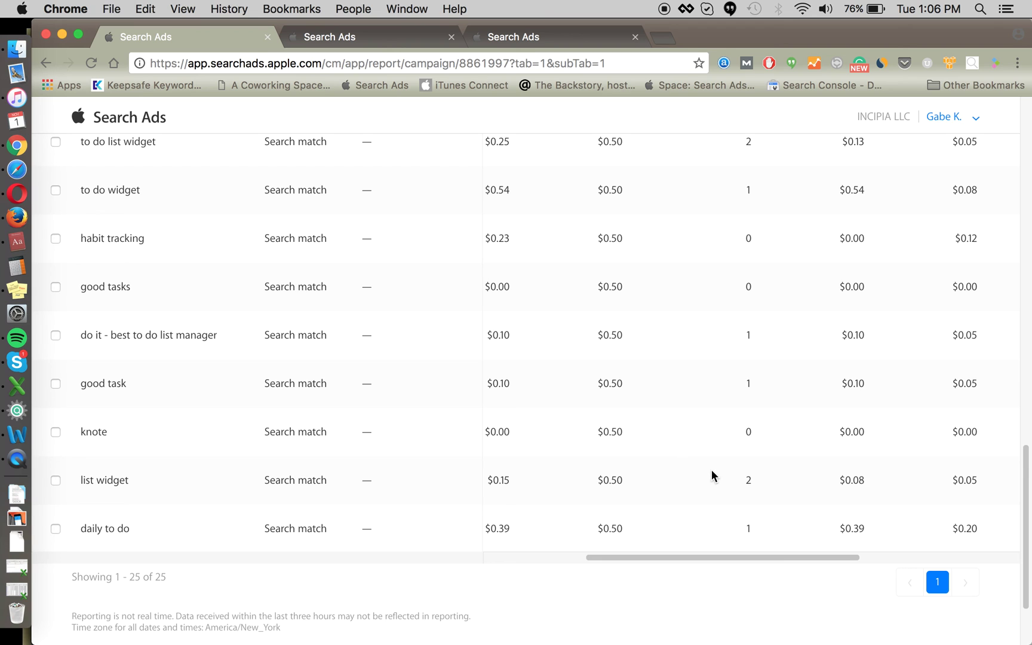
scroll(711, 471, up, 4)
scroll(712, 471, up, 6)
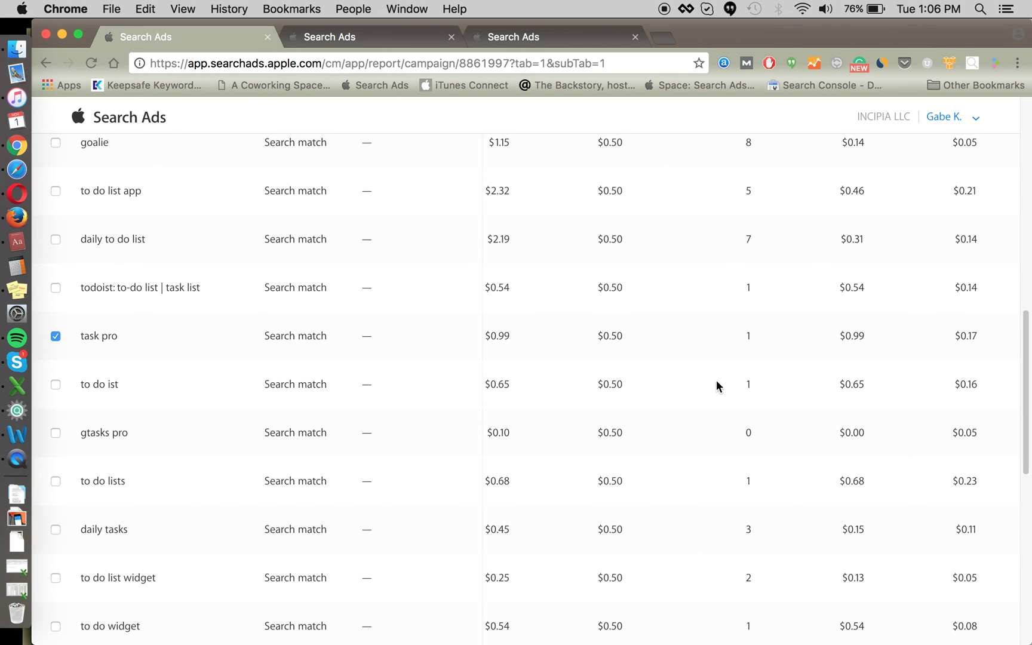
- Compare spend, conversions and average CPA between the leading search terms and those around "task pro"
scroll(717, 385, up, 15)
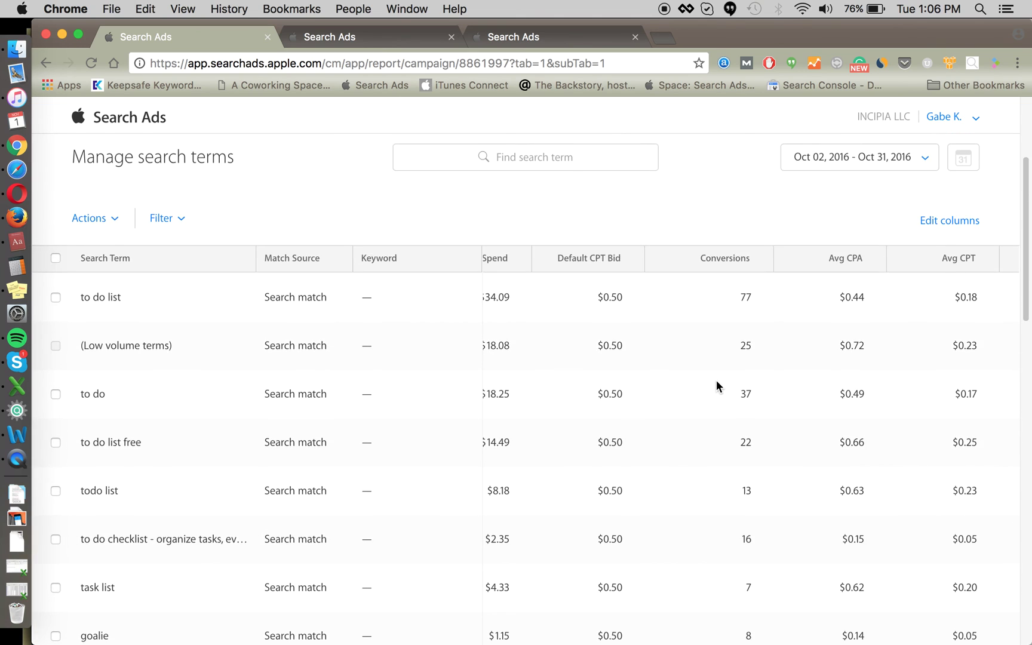
scroll(716, 380, down, 1)
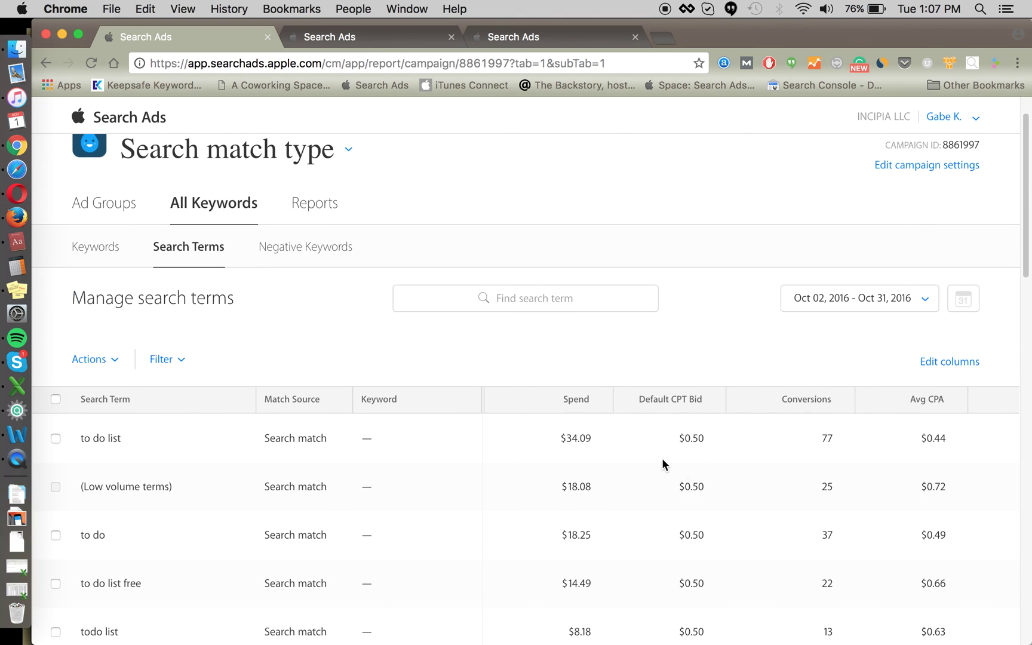
scroll(657, 460, down, 3)
scroll(908, 241, down, 2)
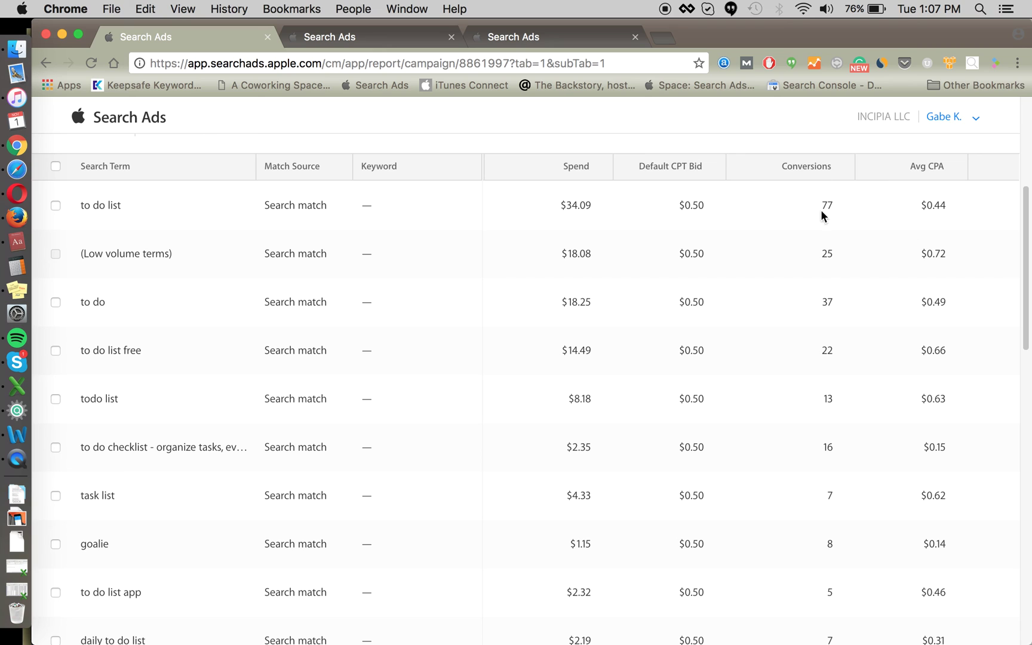
scroll(781, 495, down, 4)
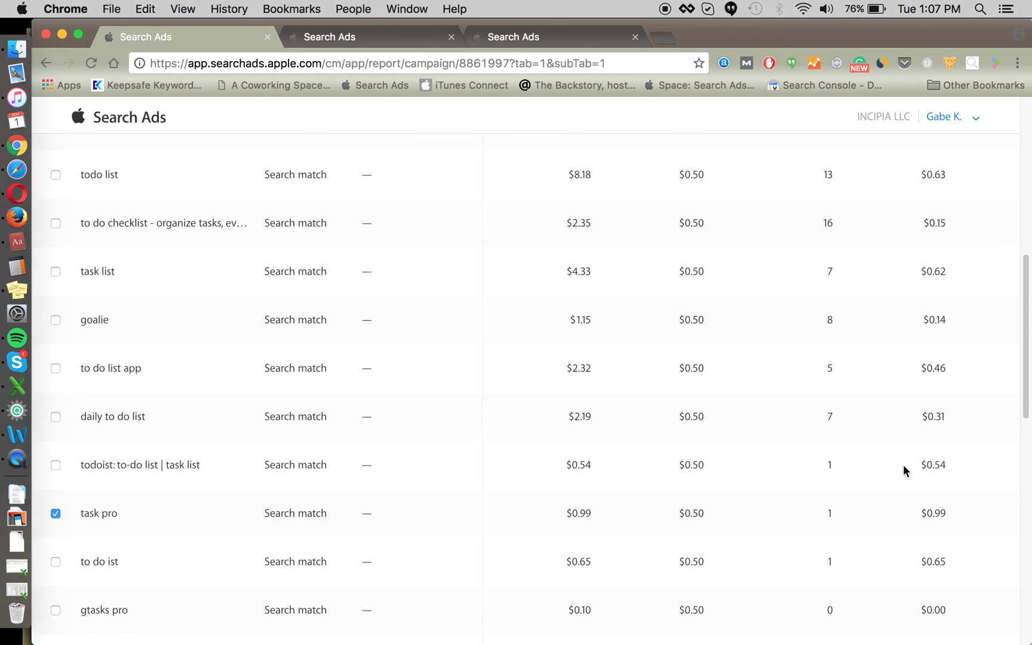
scroll(896, 511, down, 2)
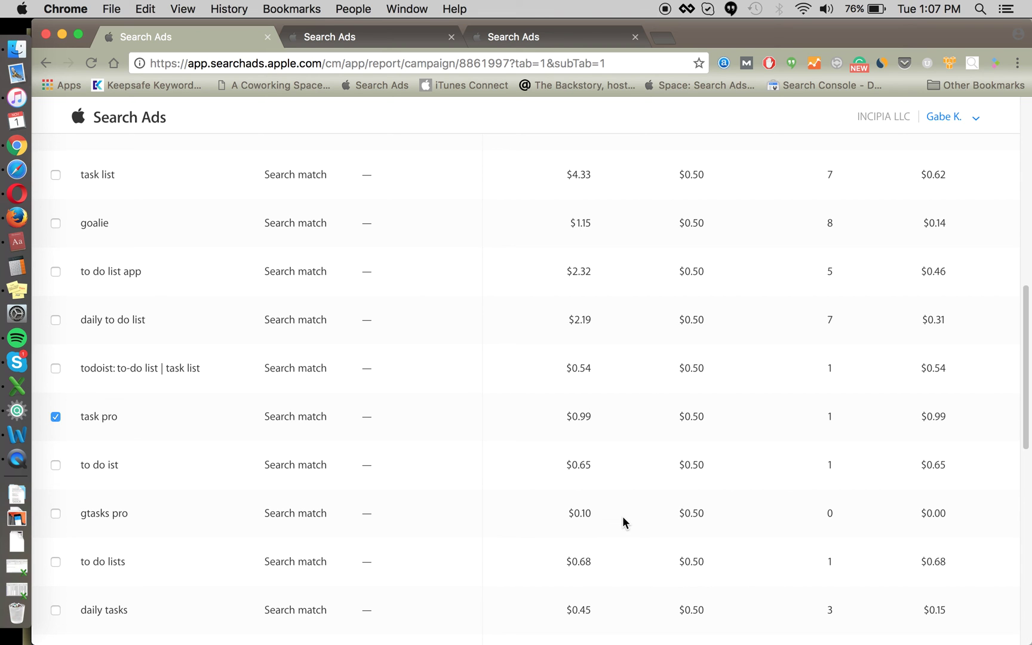
scroll(623, 518, up, 7)
scroll(623, 517, down, 5)
scroll(621, 512, down, 2)
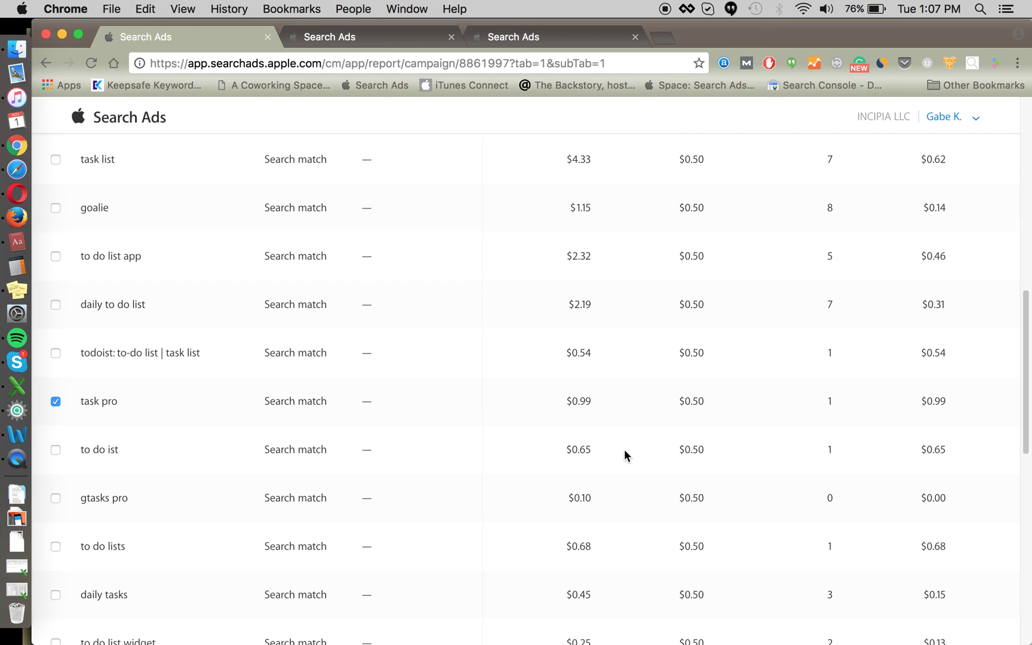
- Sort the search match terms by spend from highest to lowest again
scroll(624, 449, up, 8)
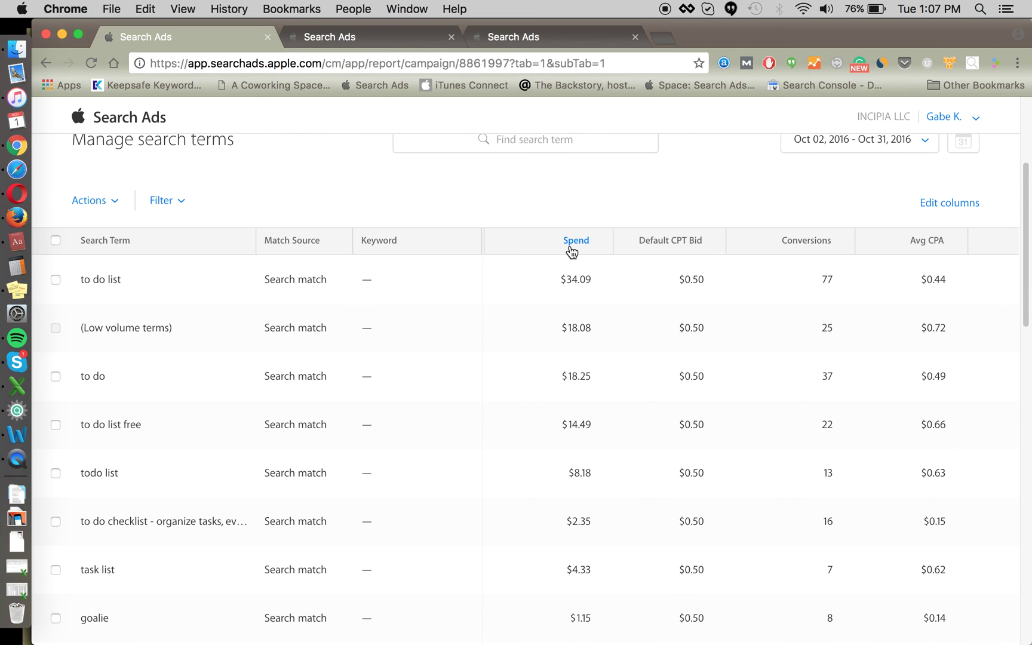
click(570, 245)
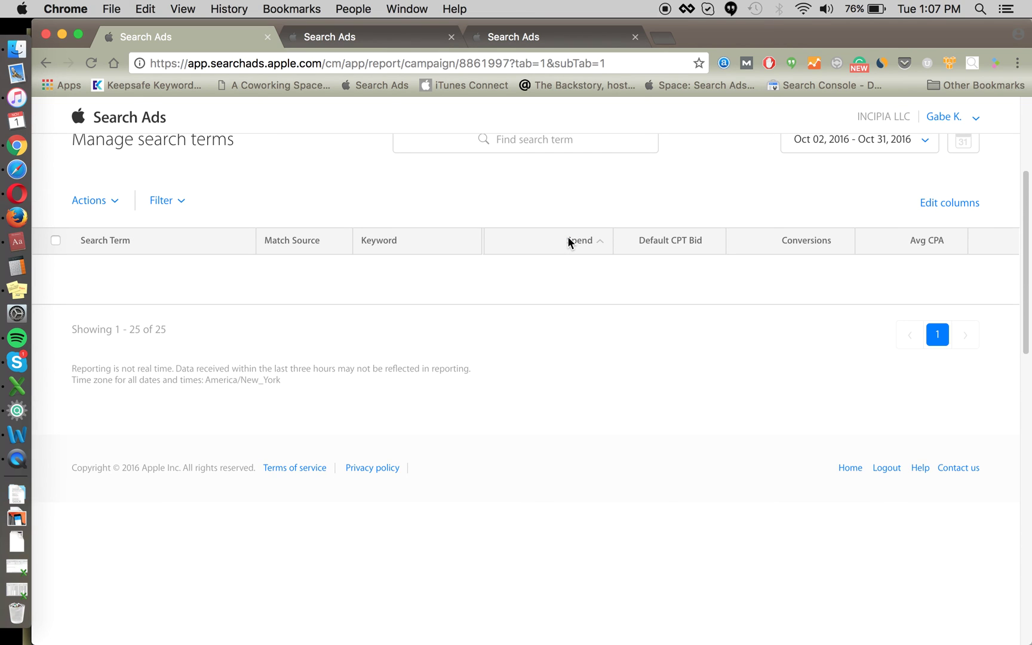
click(567, 238)
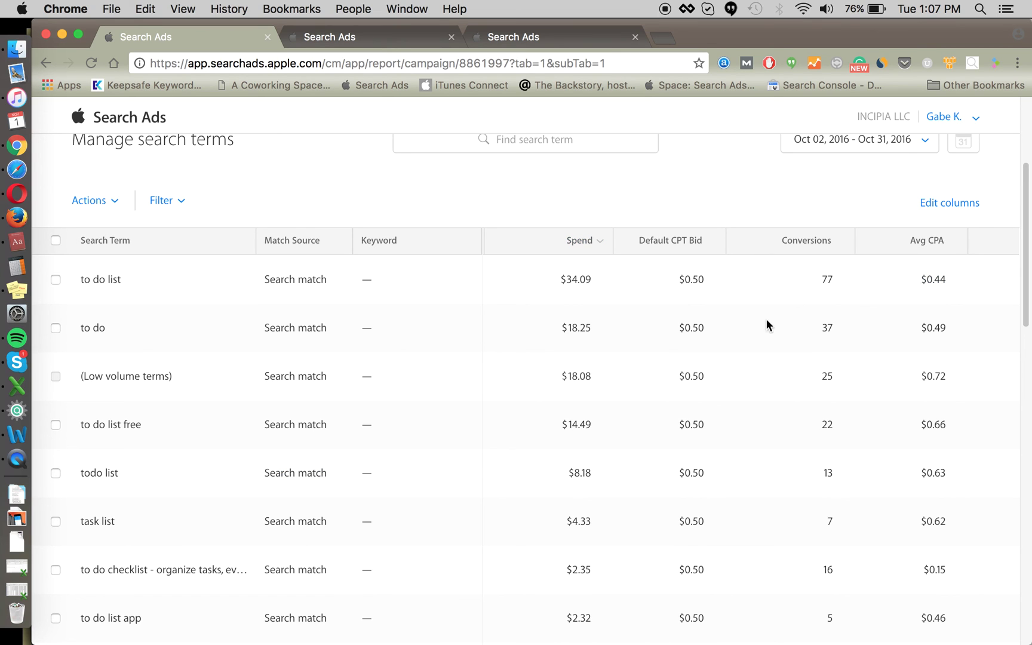
- Review the re-sorted list for low-spend search terms and check their conversions and average CPA
scroll(644, 399, down, 8)
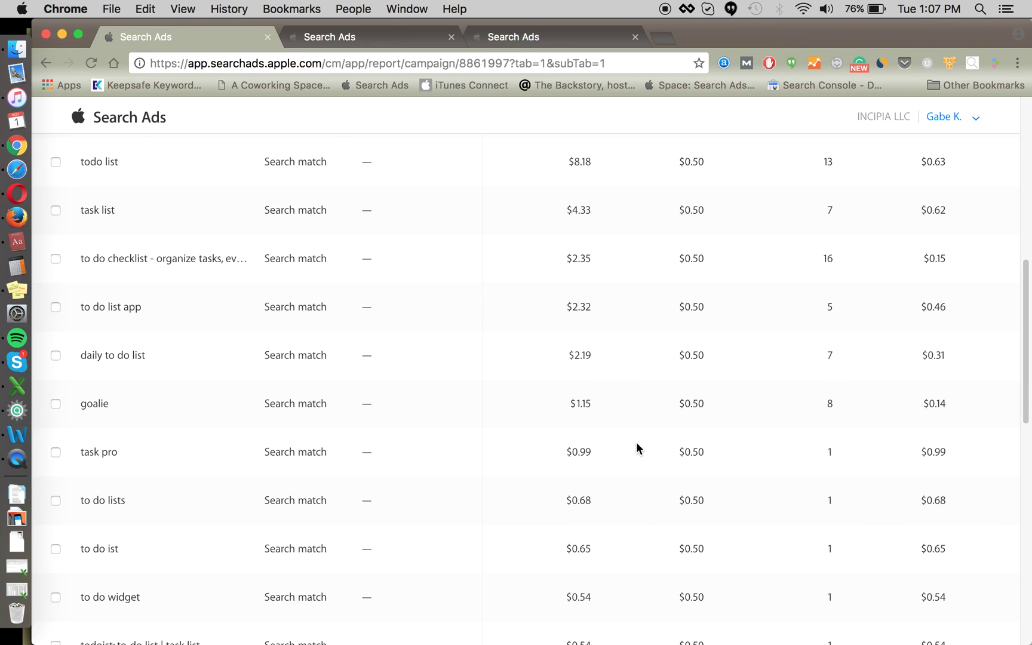
scroll(637, 443, down, 7)
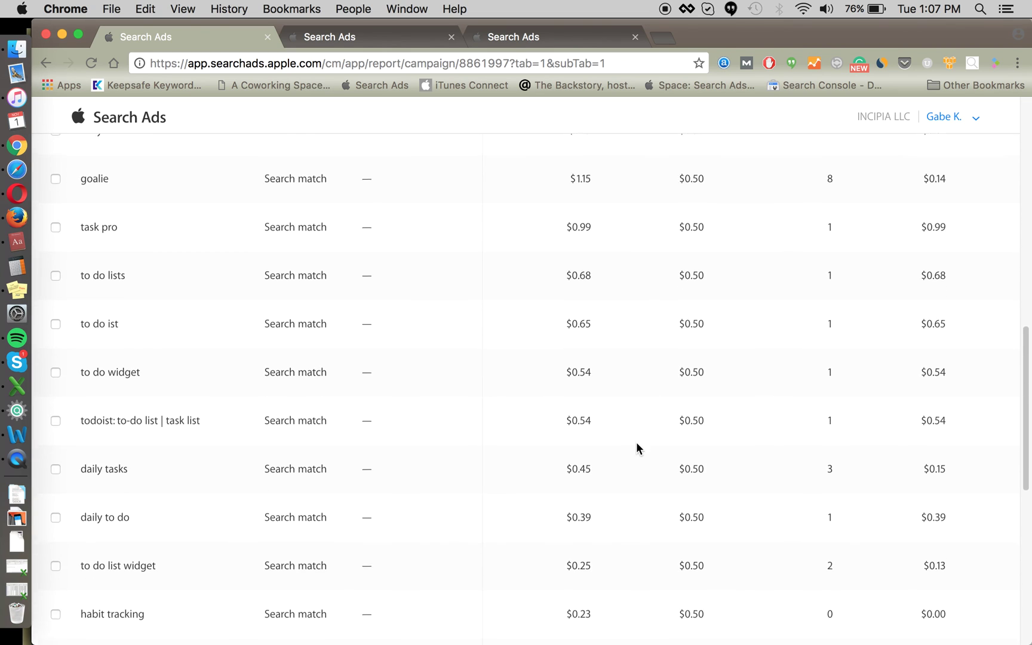
scroll(631, 480, down, 1)
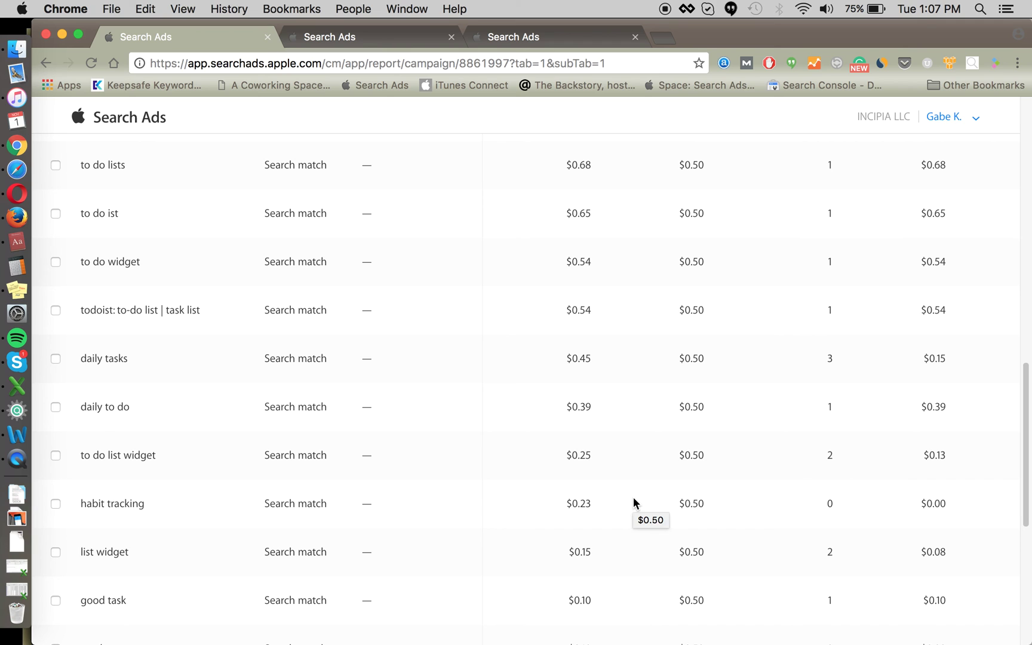
scroll(912, 481, up, 15)
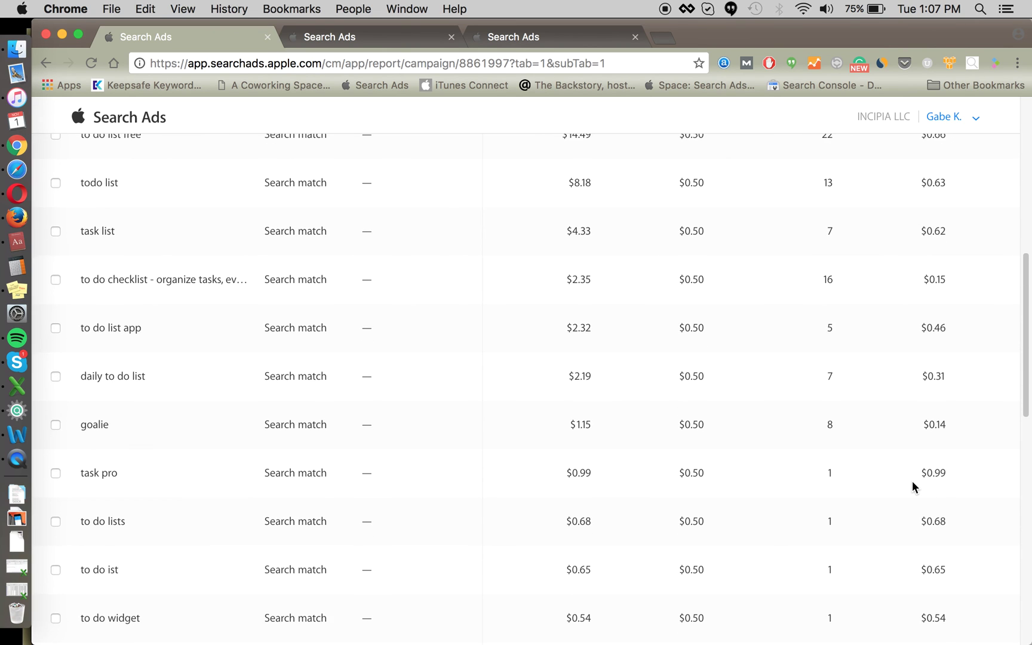
scroll(912, 486, up, 3)
scroll(912, 480, down, 10)
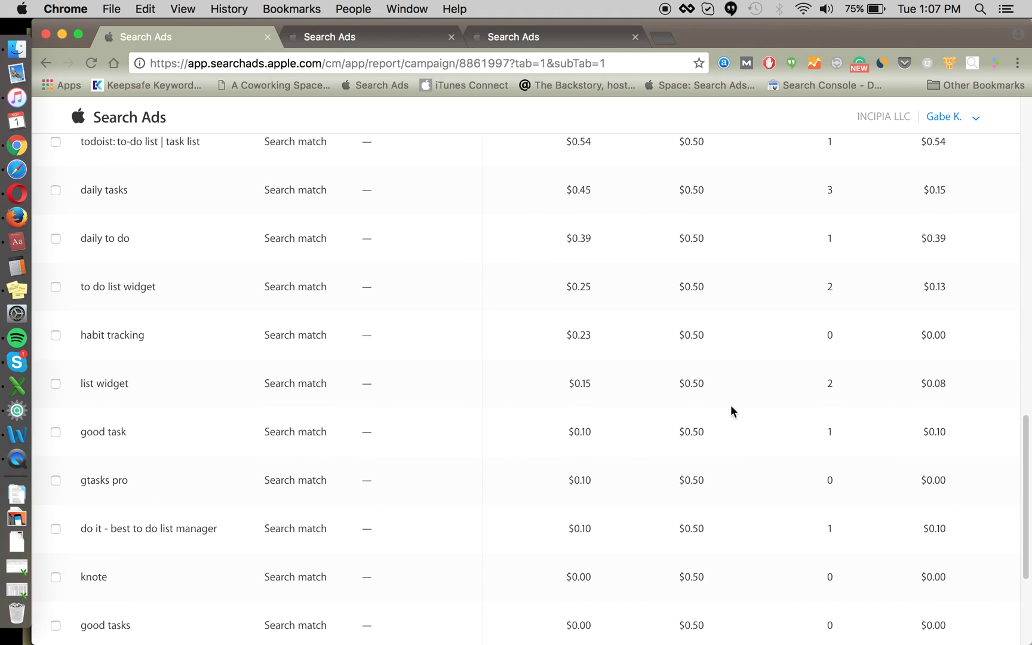
scroll(730, 418, up, 10)
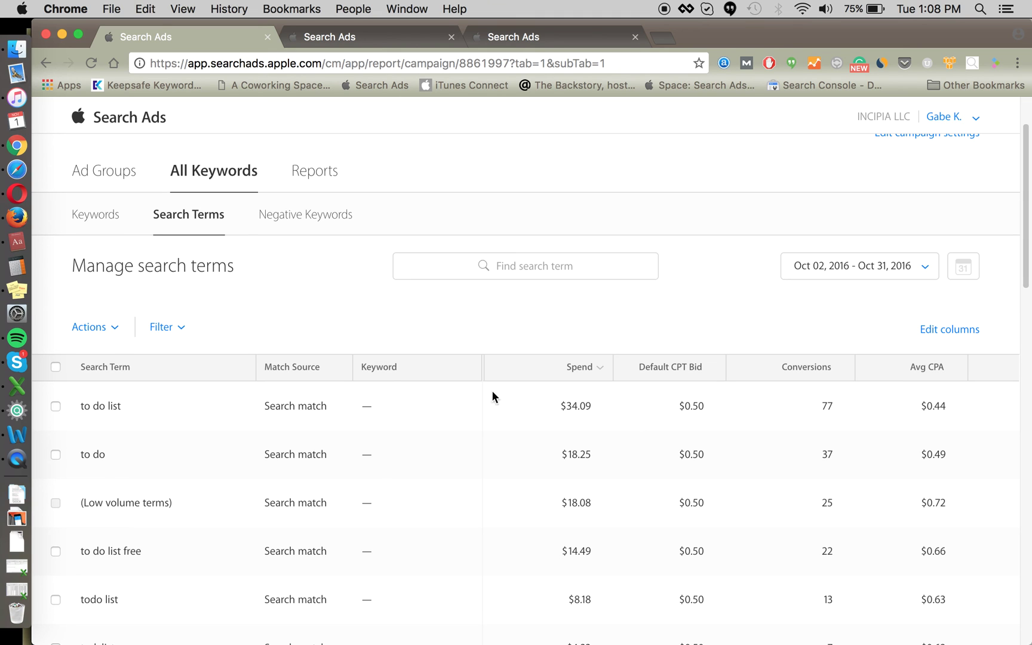
- Examine the impressions, TTR and conversion rate of the search match terms from "to do list" down to "daily to do"
scroll(424, 397, up, 3)
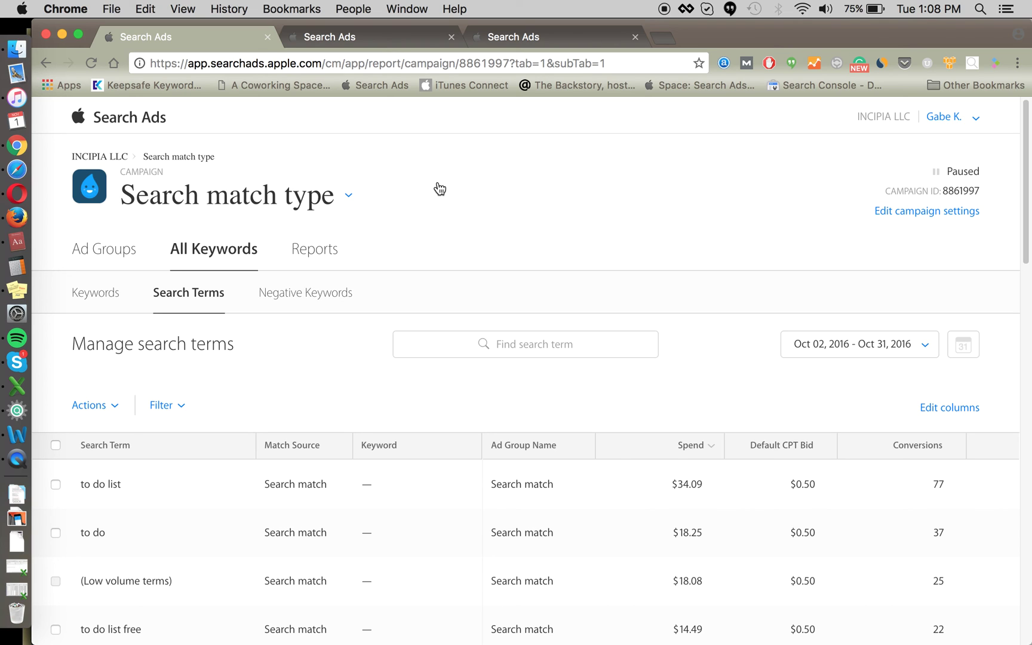
scroll(770, 537, right, 8)
scroll(875, 495, down, 2)
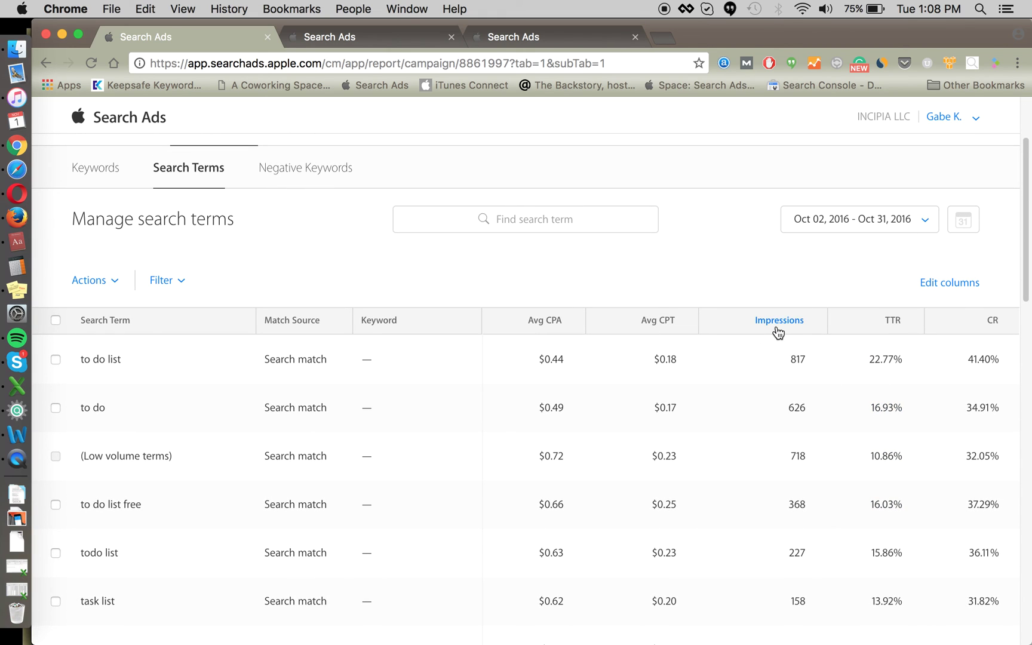
scroll(776, 366, down, 1)
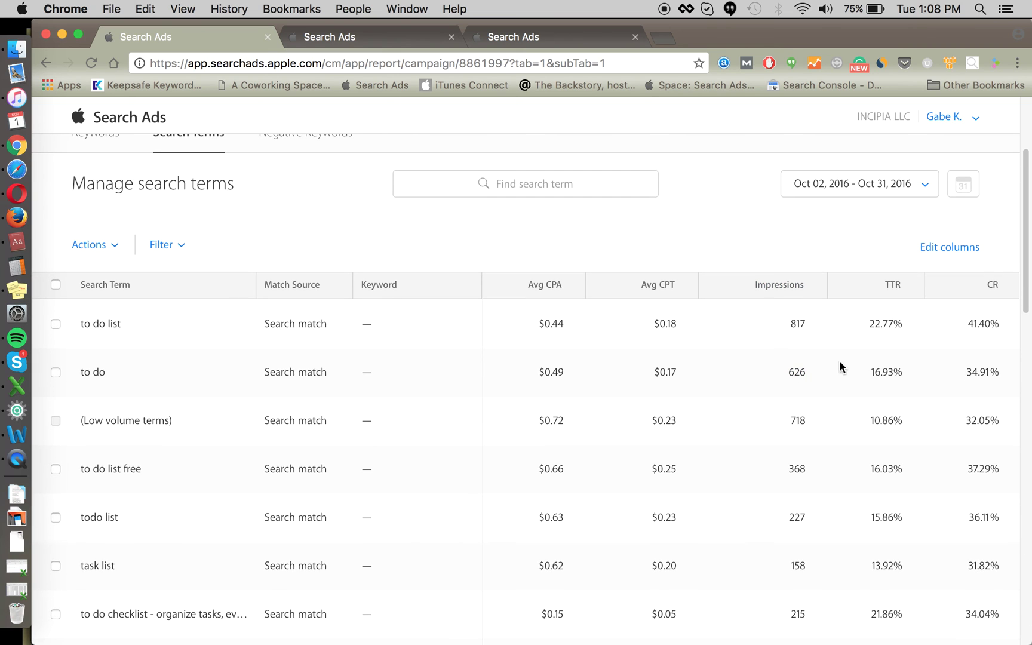
scroll(845, 421, down, 5)
scroll(843, 489, down, 7)
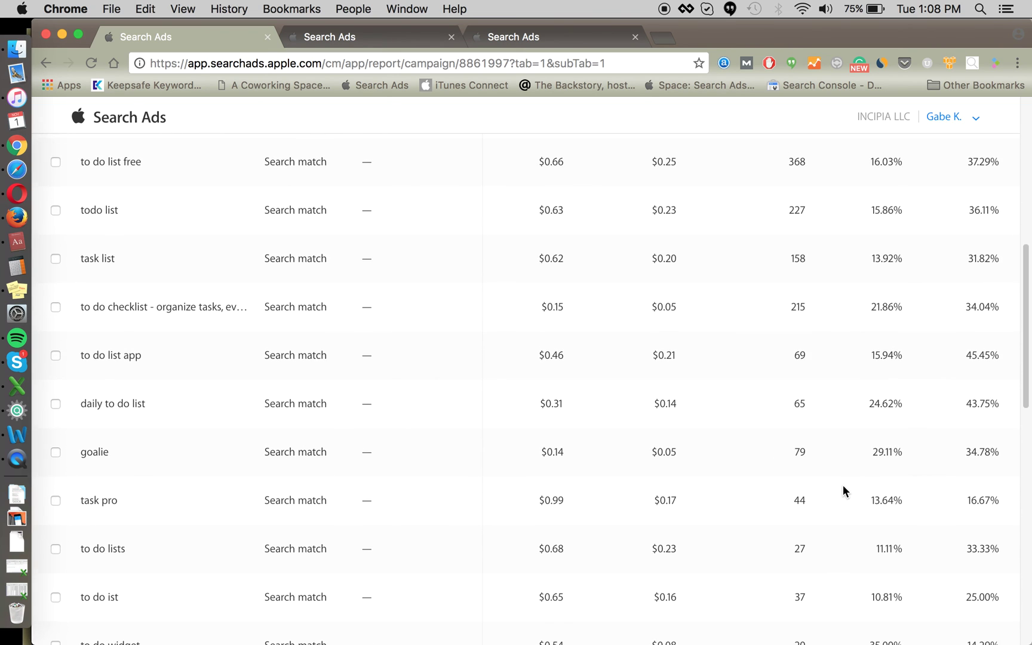
scroll(843, 448, down, 2)
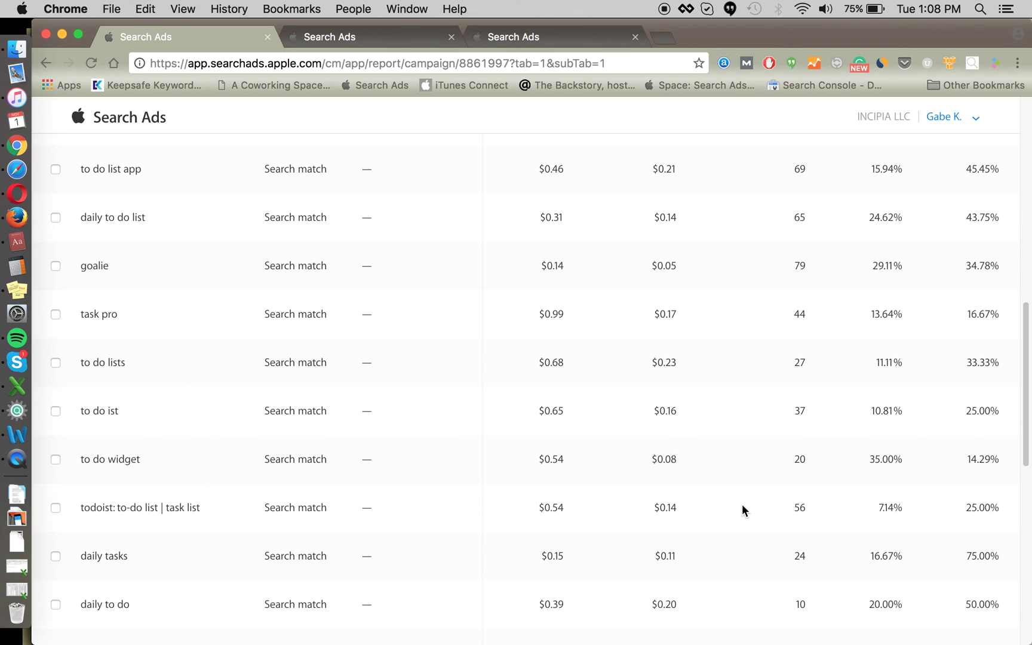
- Compare conversions, average CPA, average CPT and conversion rate between the leading search terms and the lower-spend terms around "to do widget"
scroll(742, 511, left, 5)
scroll(743, 512, up, 5)
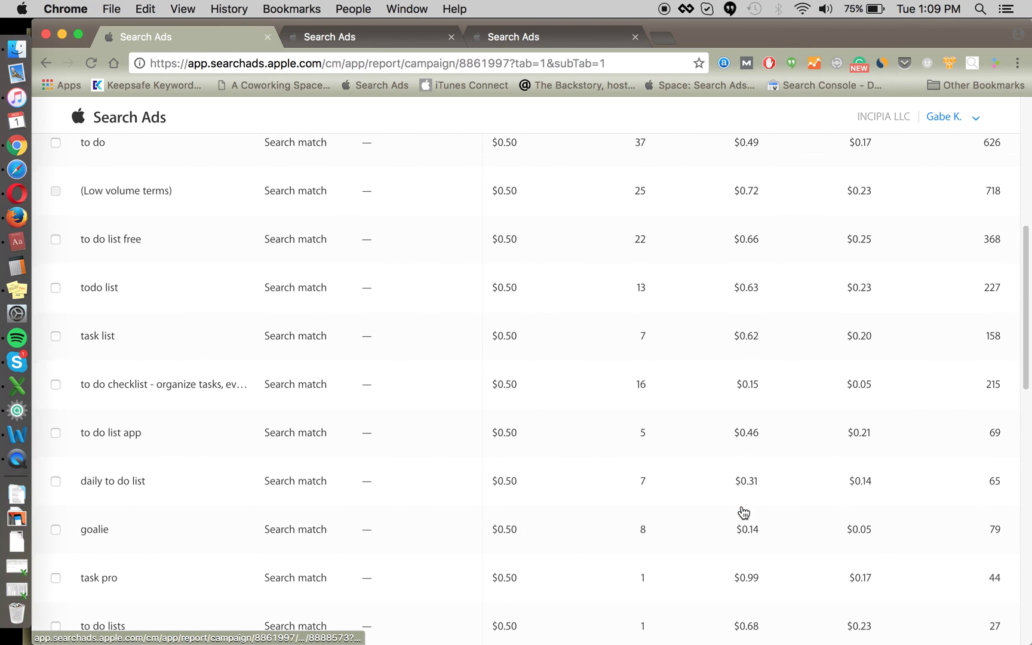
scroll(743, 512, down, 5)
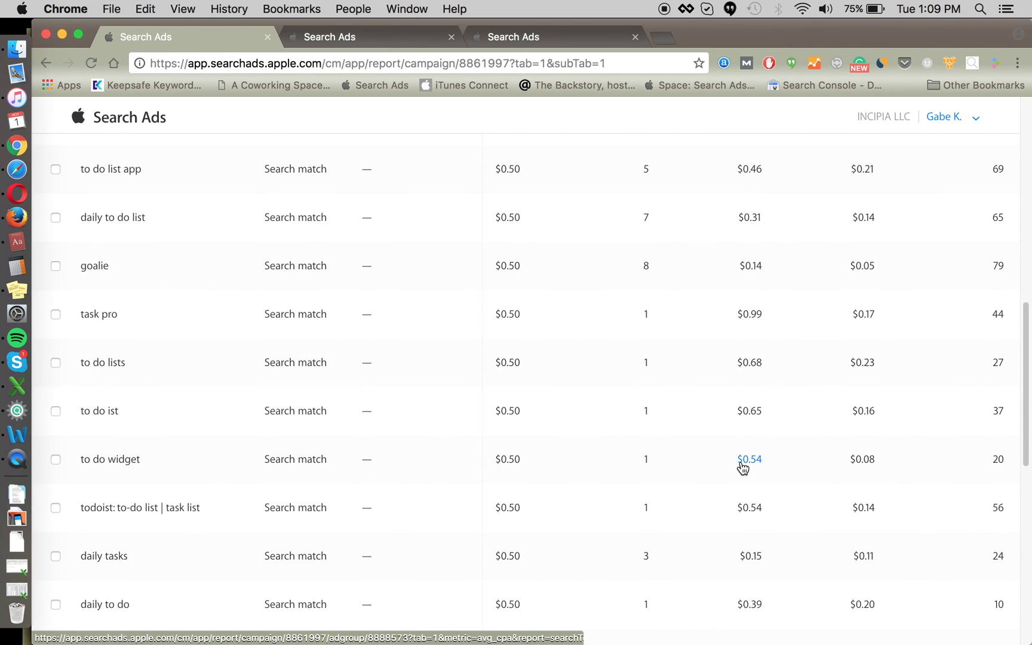
scroll(753, 502, down, 1)
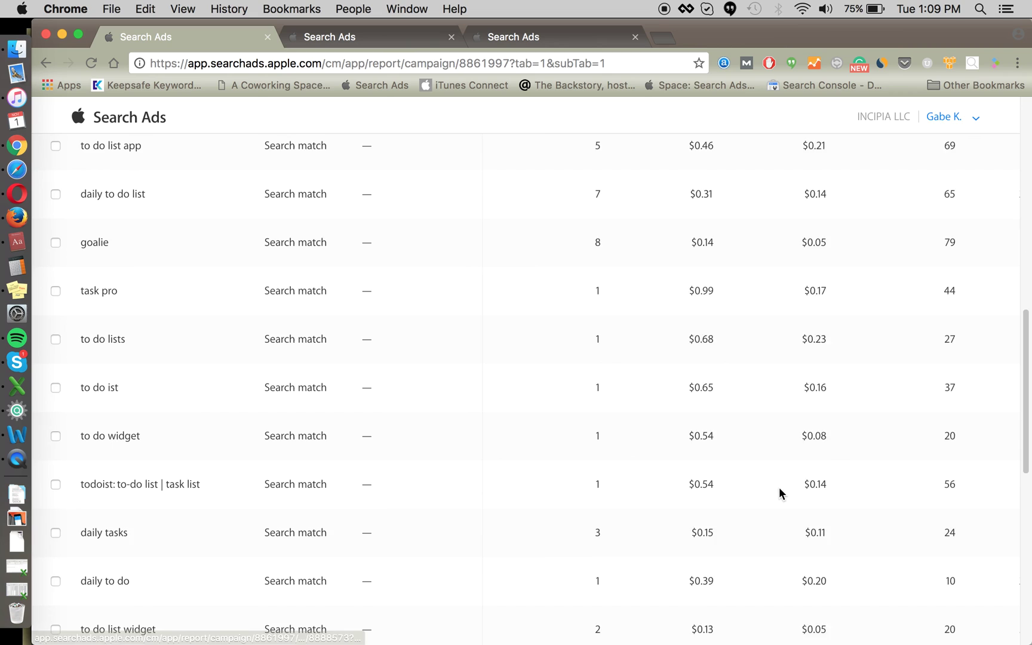
scroll(779, 487, right, 5)
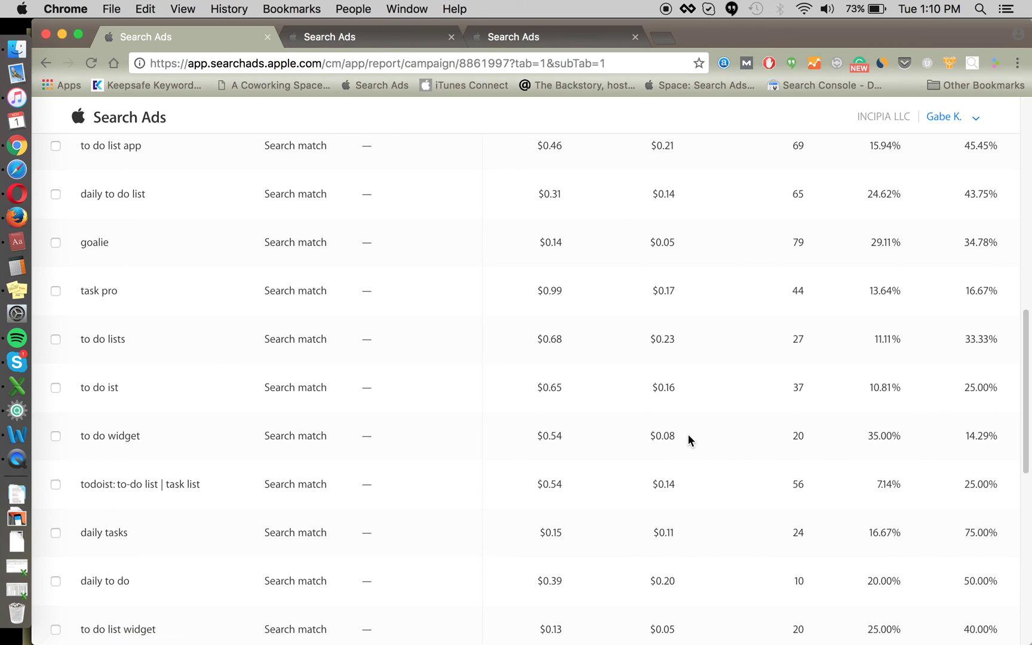
scroll(689, 430, up, 1)
scroll(689, 429, up, 7)
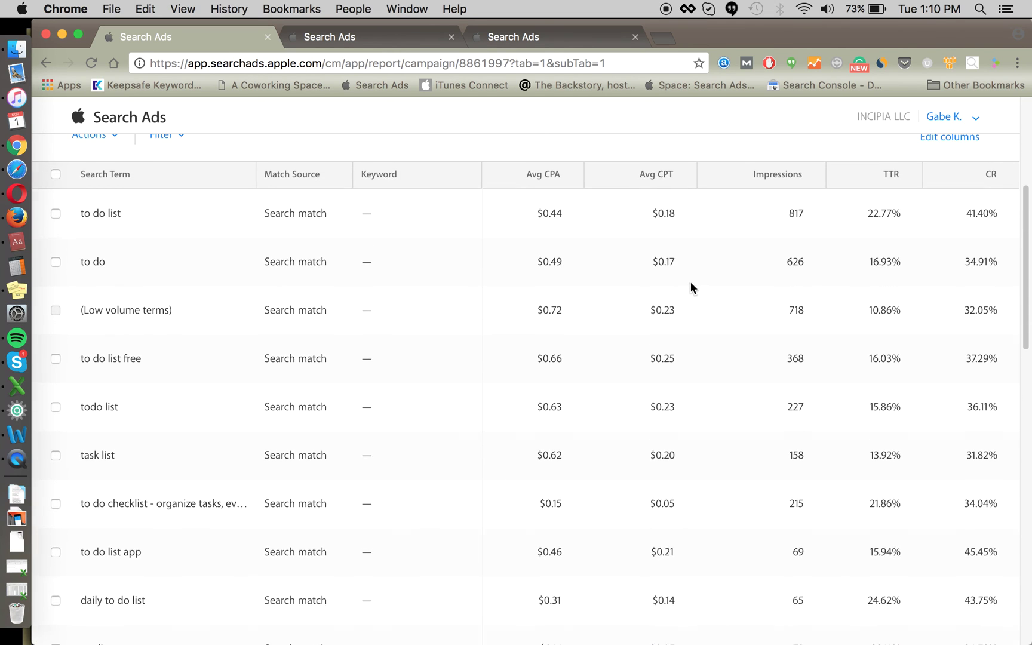
scroll(811, 460, down, 3)
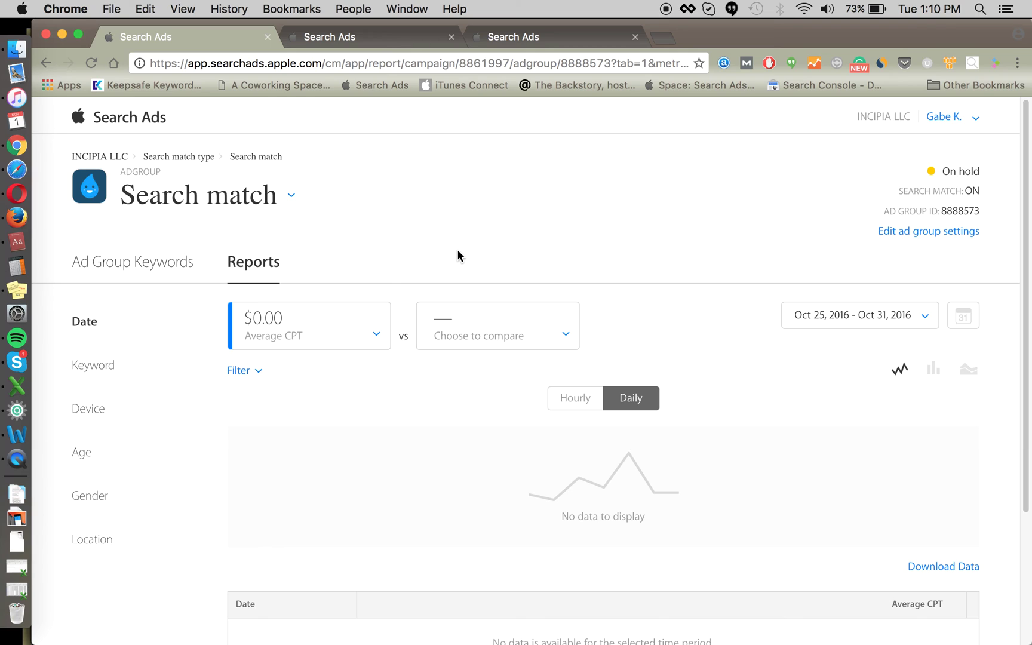
- Look over the Search match ad group's daily Average CPT report for Oct 25 to Oct 31, 2016
key(super+Left)
scroll(639, 286, down, 2)
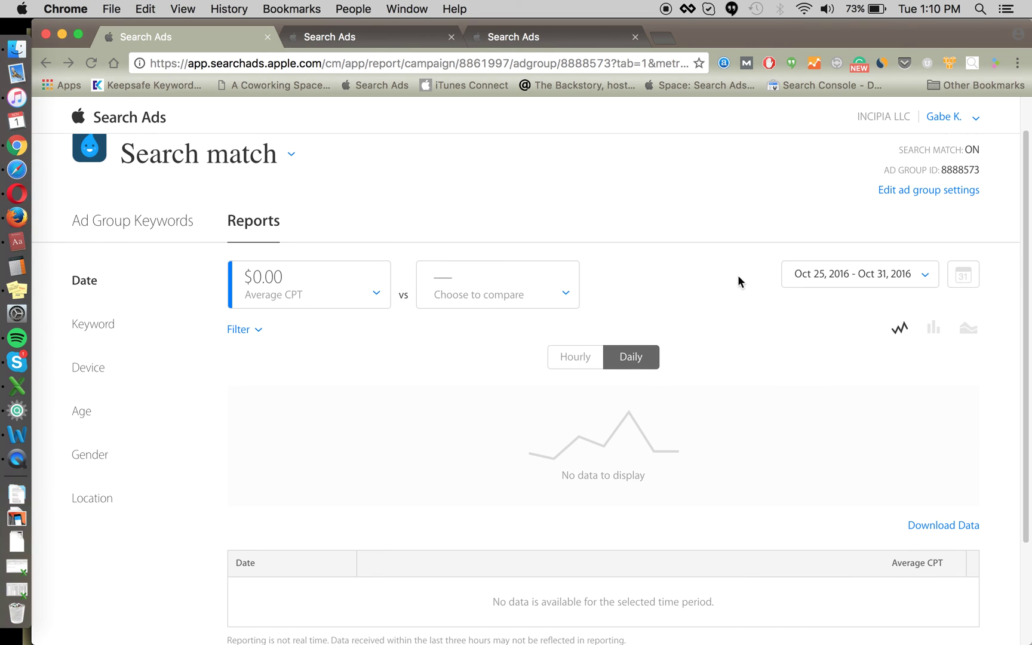
scroll(677, 262, up, 2)
scroll(370, 245, down, 1)
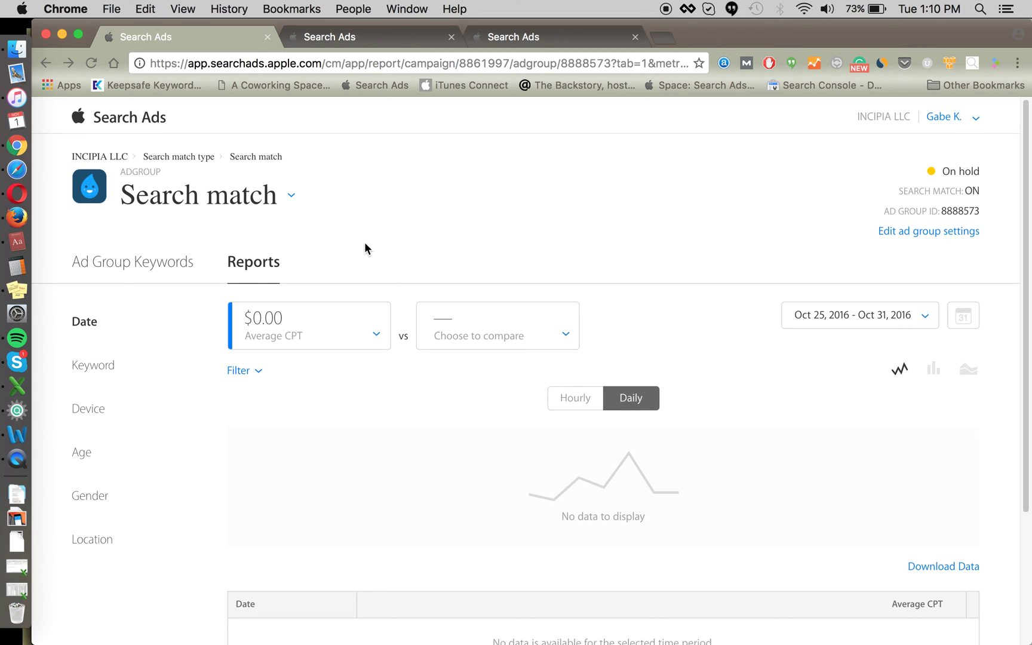